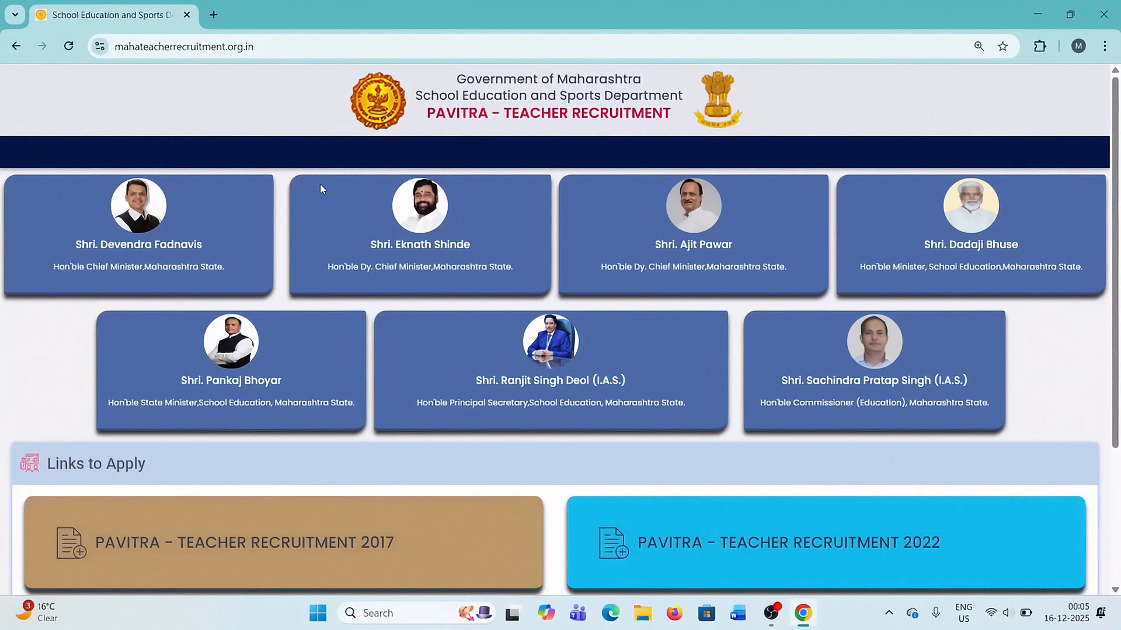
Open the PAVITRA - Teacher Recruitment 2025 portal and dismiss the Vikasit Maharashtra 2047 notice.
scroll(416, 283, down, 3)
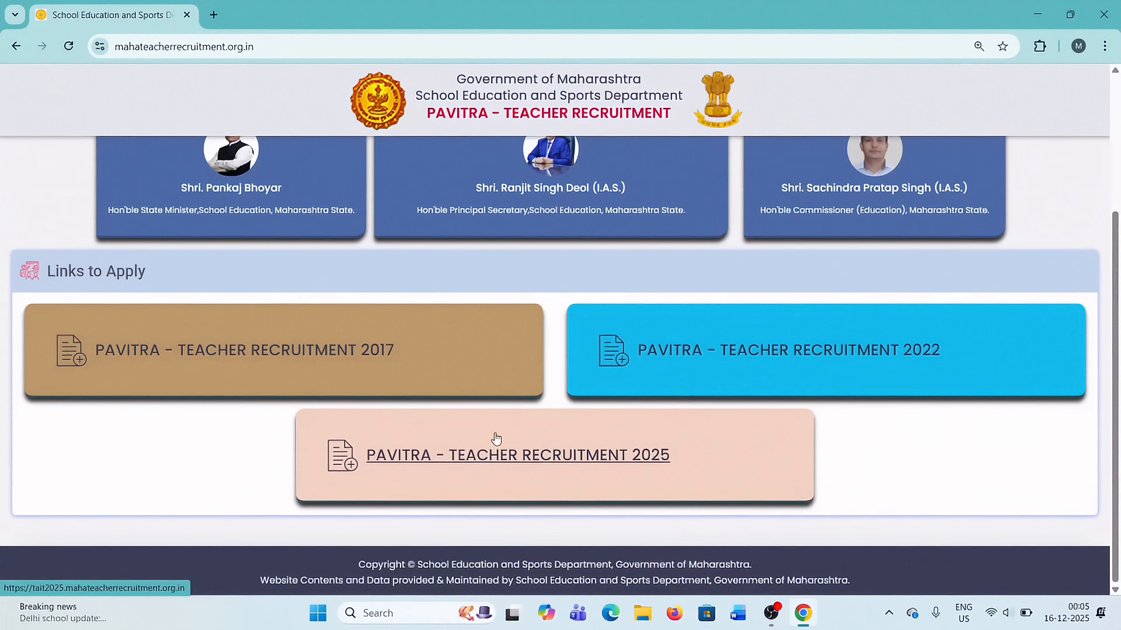
click(606, 462)
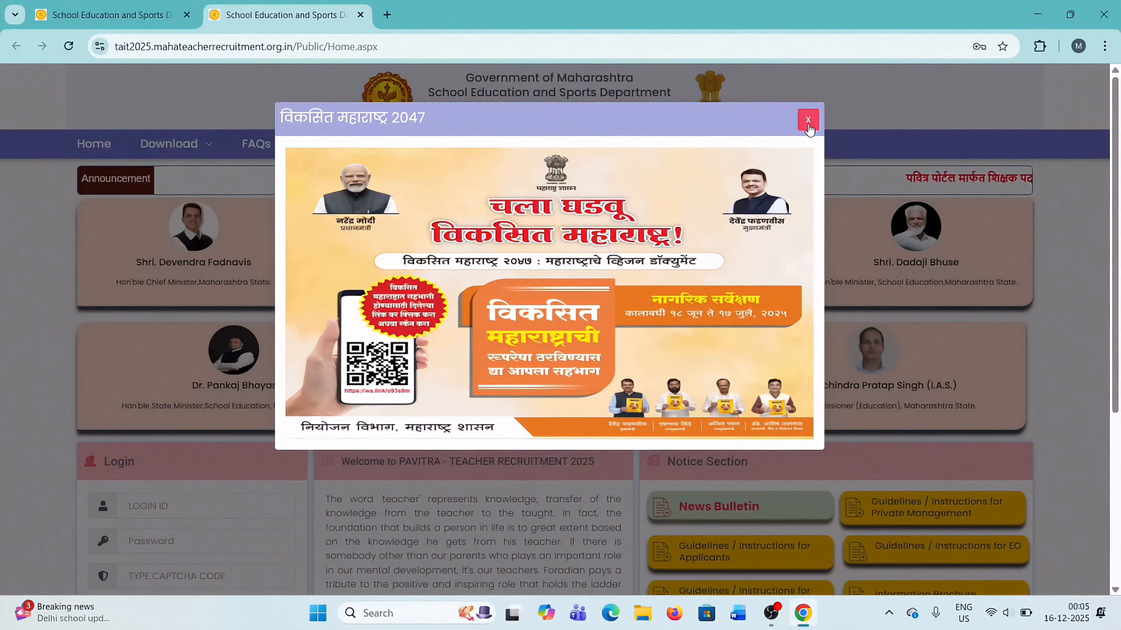
click(808, 120)
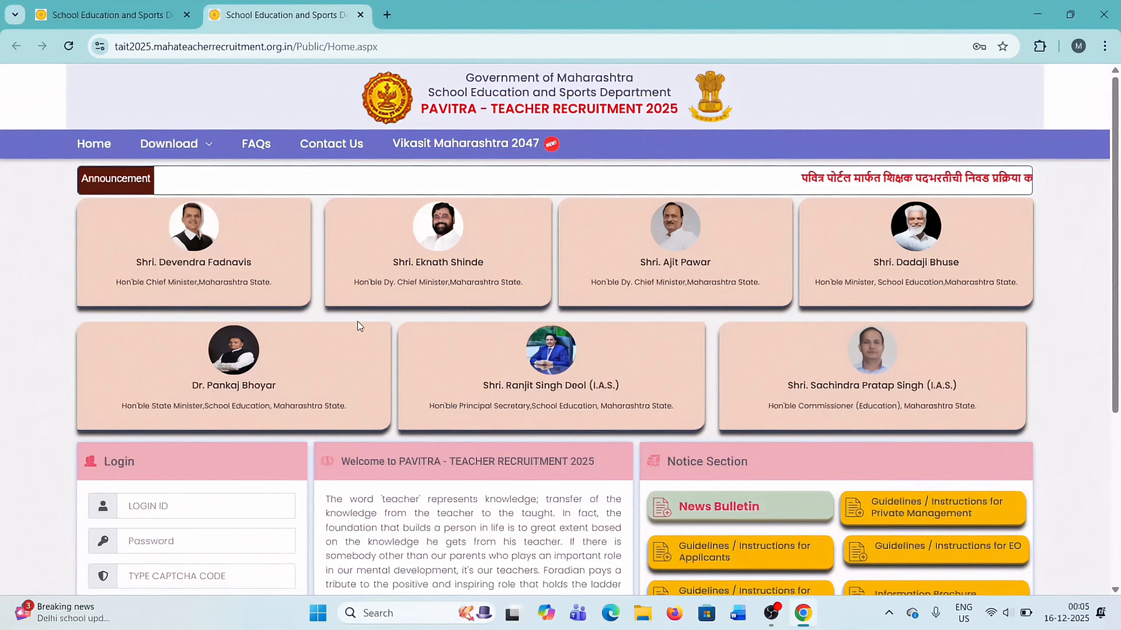
Enlarge the page display and open the new applicant registration page from the Login section.
scroll(357, 325, down, 4)
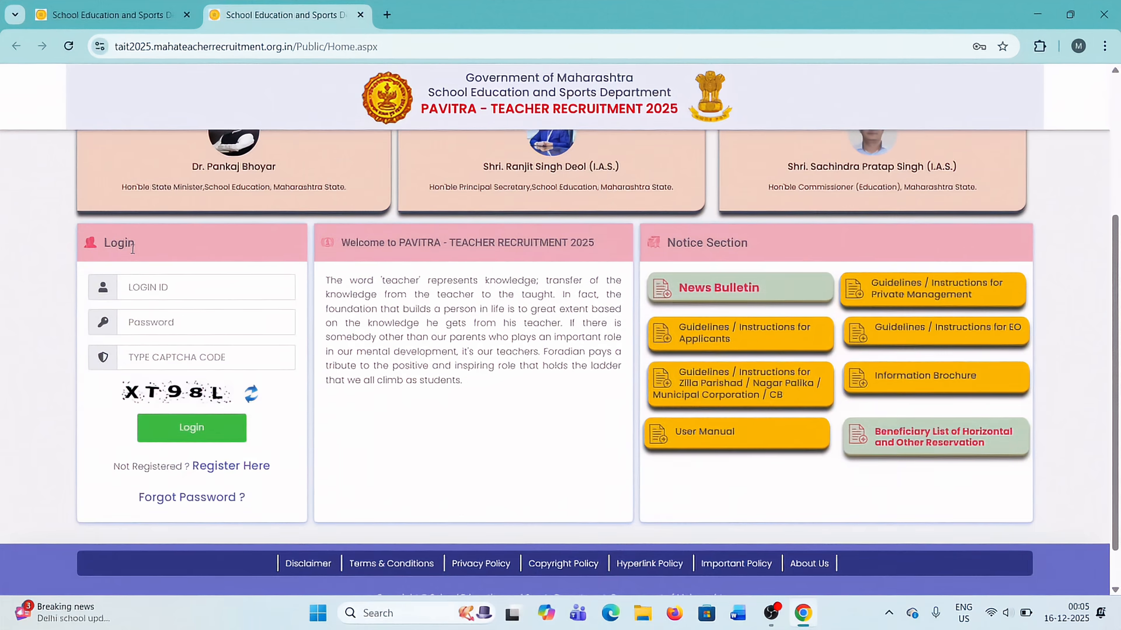
key(ctrl+plus)
key(ctrl+plus)
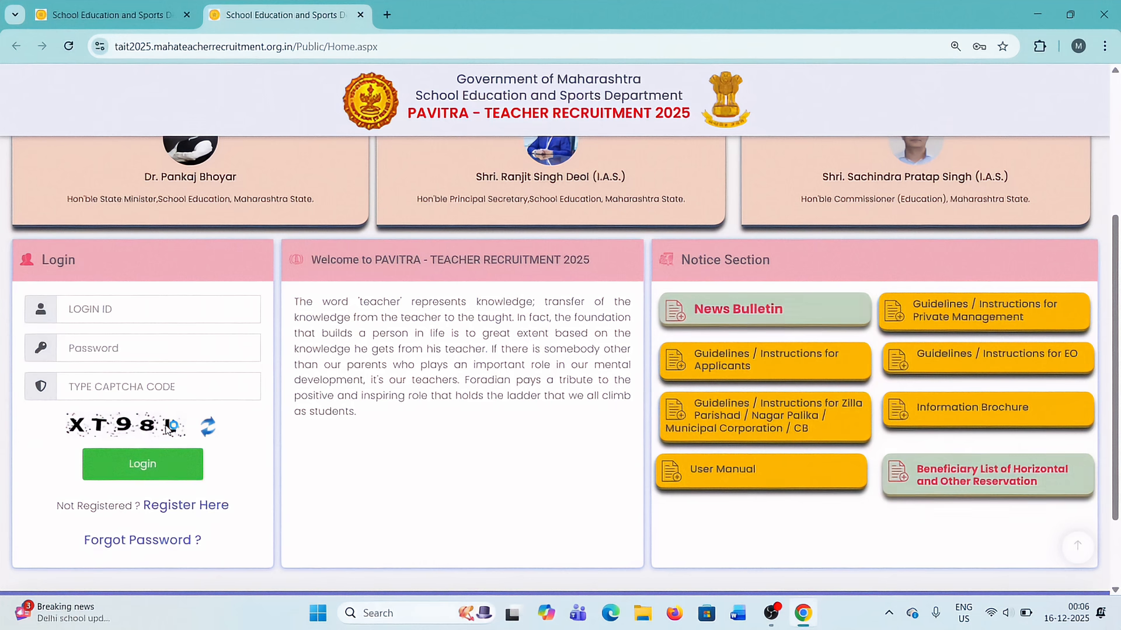
click(178, 506)
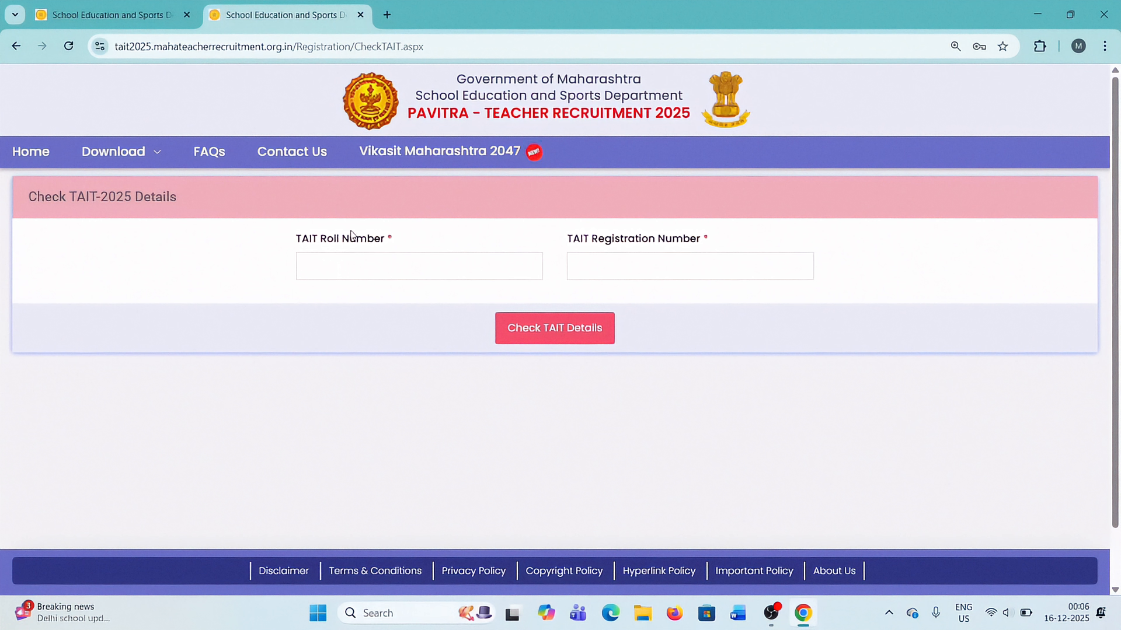
Fill in the TAIT roll number and TAIT registration number and check the TAIT details.
triple_click(380, 236)
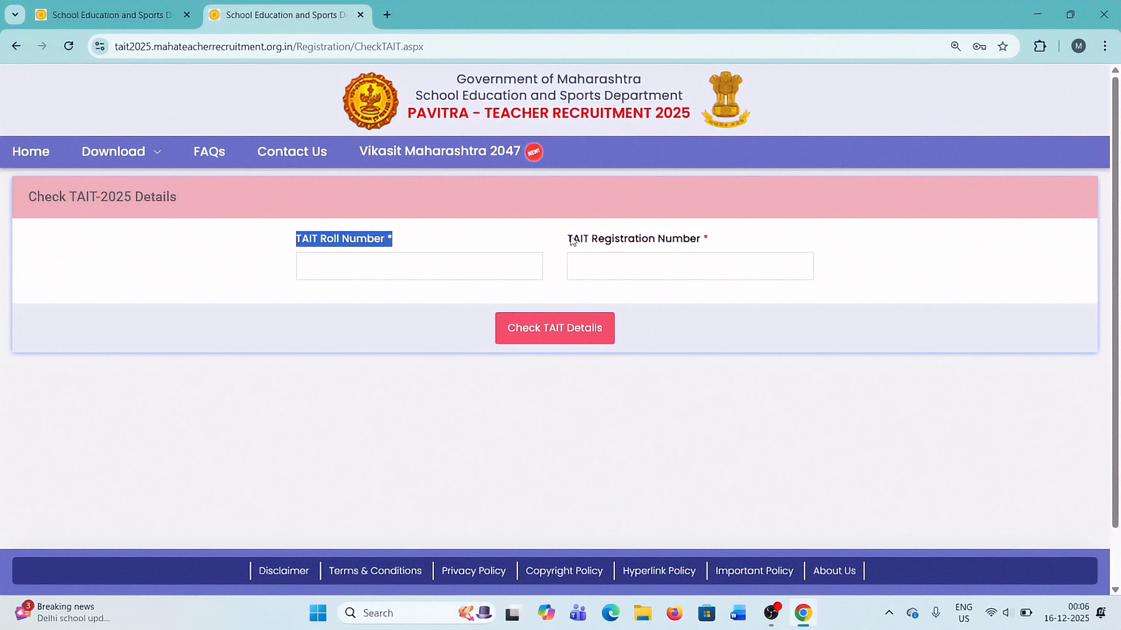
drag(569, 241, 717, 242)
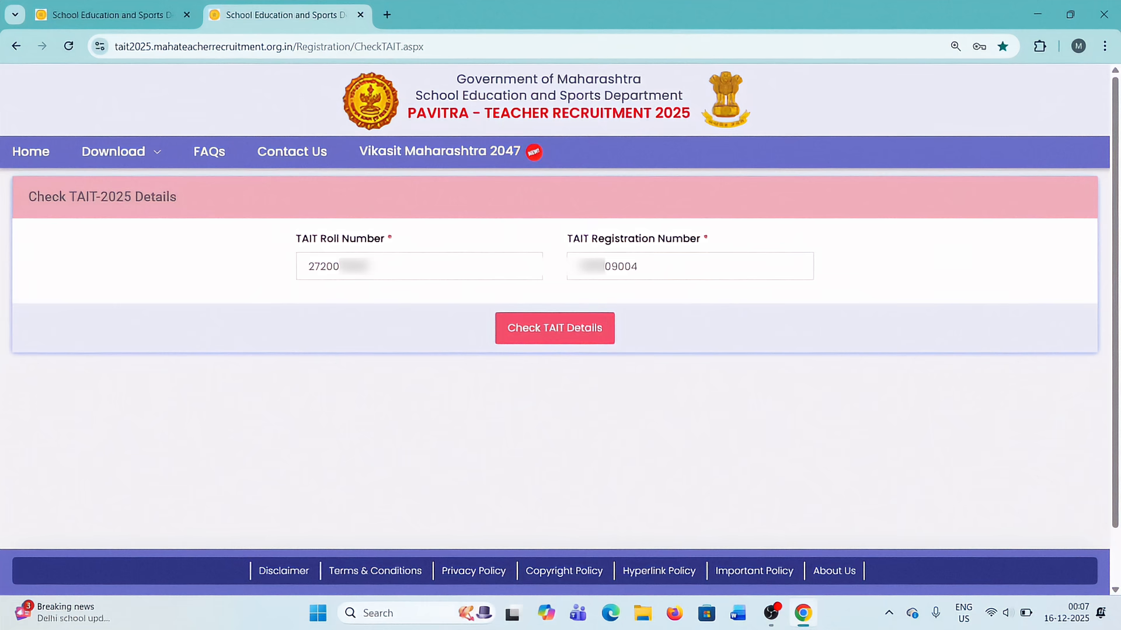
click(545, 332)
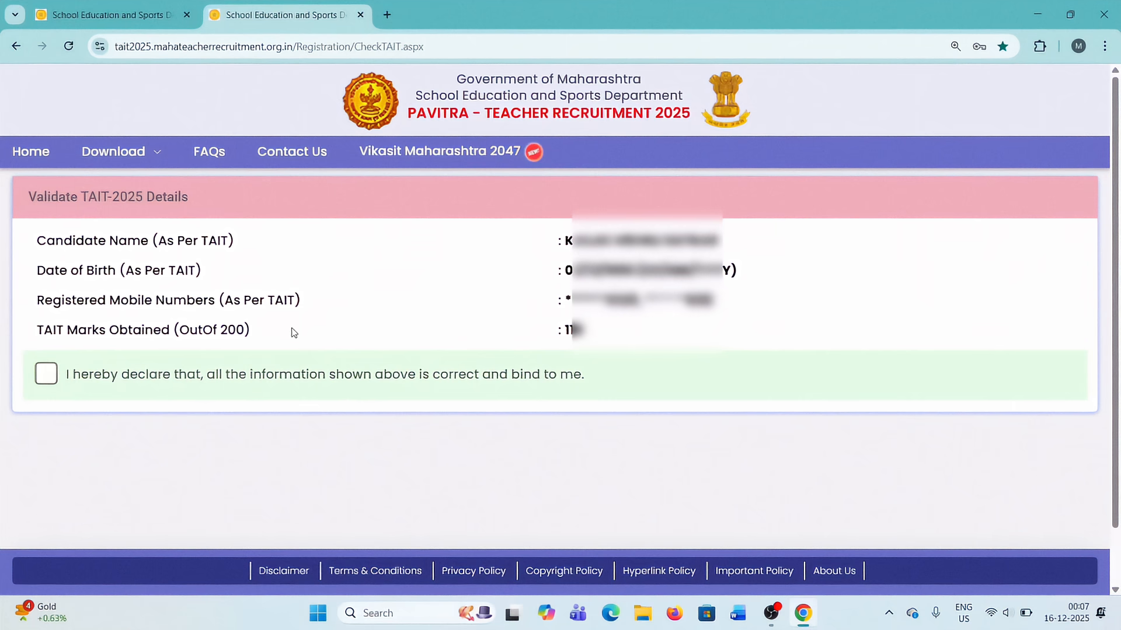
Accept the declaration that the TAIT details are correct, then request an OTP with the registered mobile number and displayed CAPTCHA.
click(50, 378)
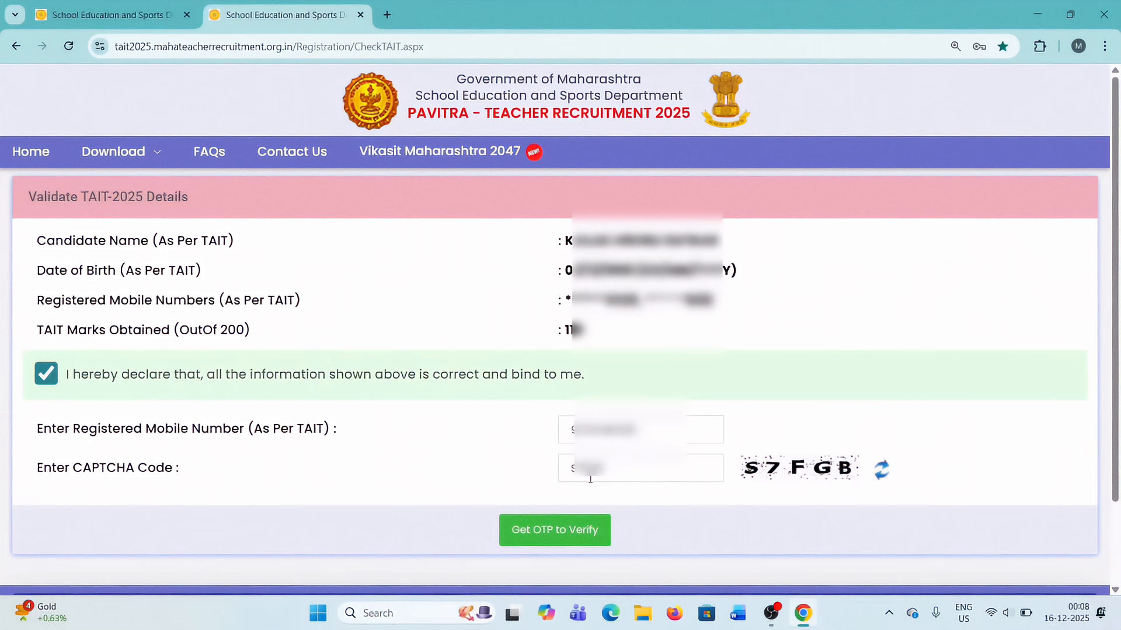
click(543, 537)
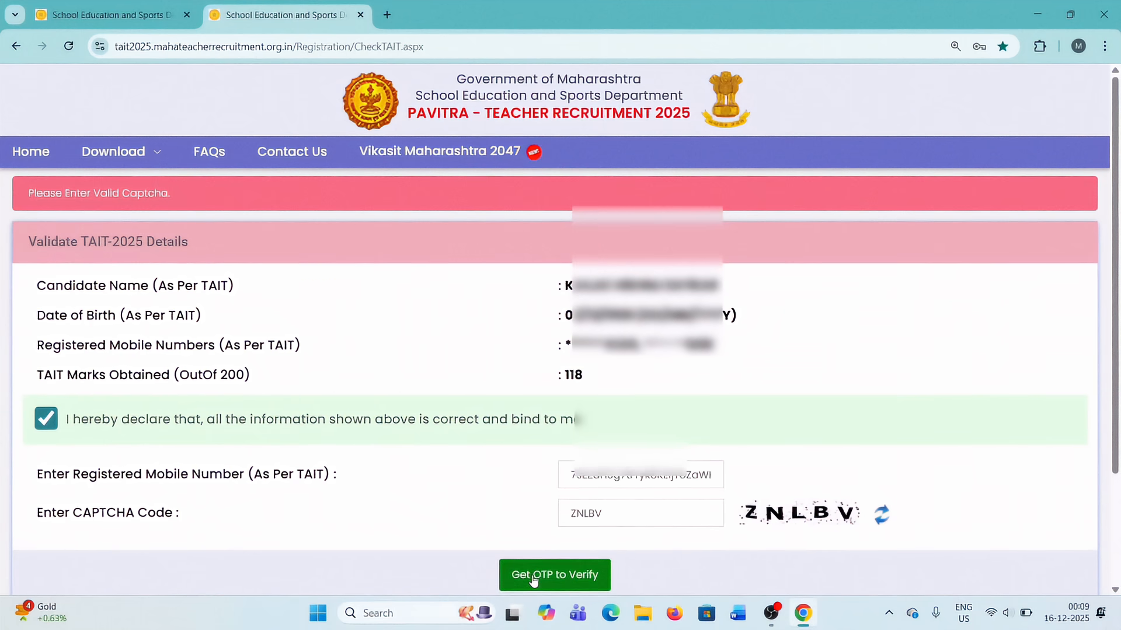
click(533, 577)
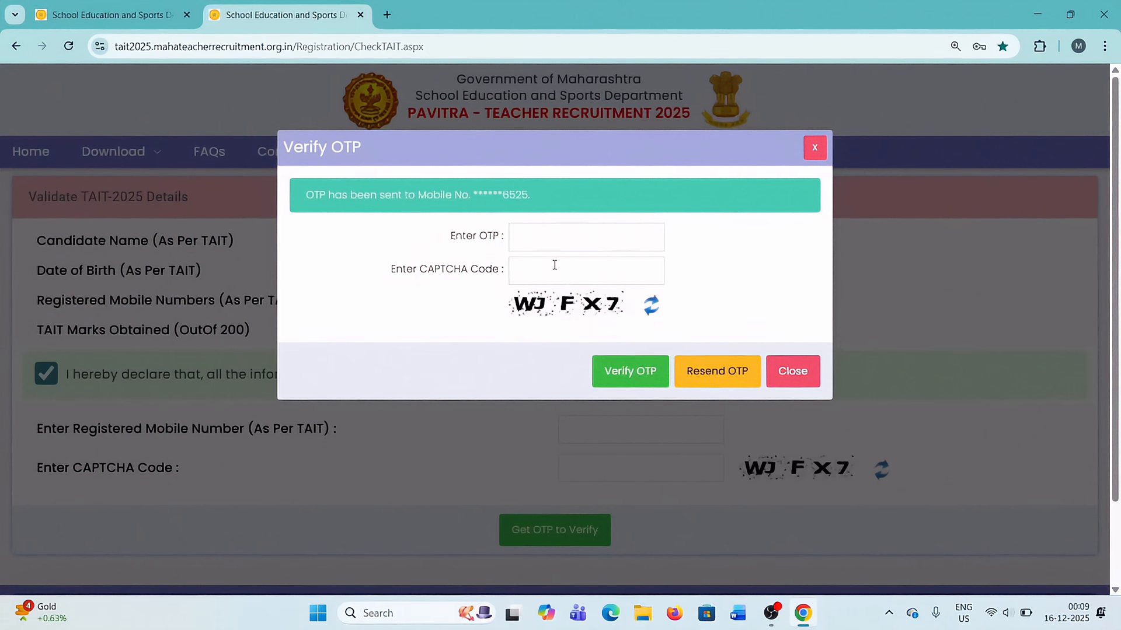
Enter the received OTP and the displayed CAPTCHA code and verify the OTP.
click(540, 227)
text(•)
click(629, 378)
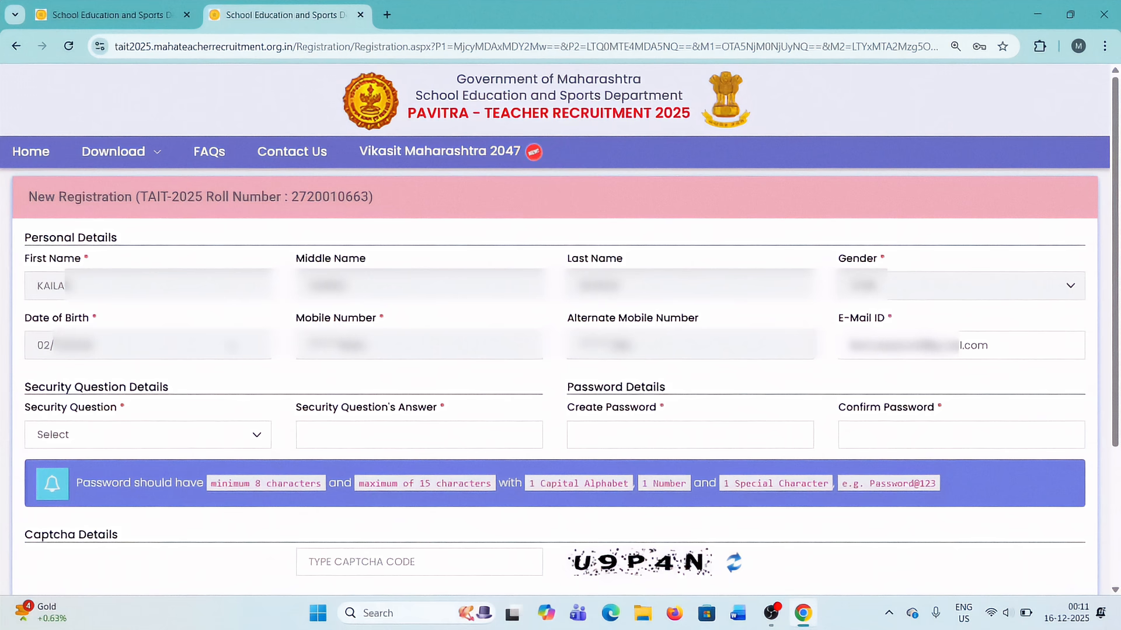
Choose "Who is your best friend ?" as the security question and enter the security answer.
click(110, 441)
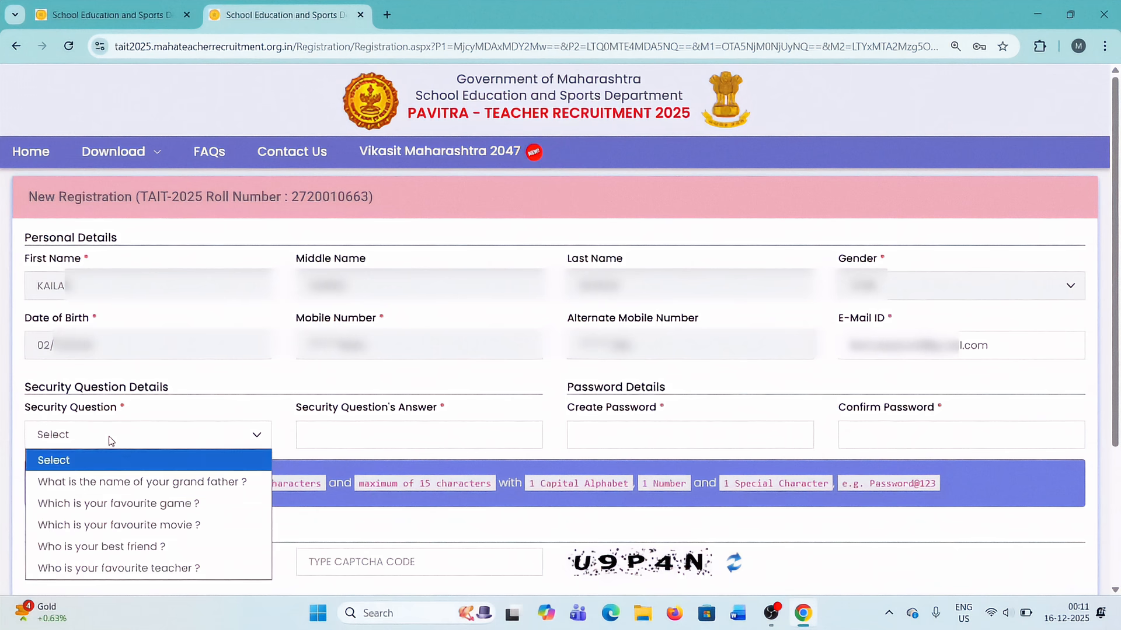
click(130, 548)
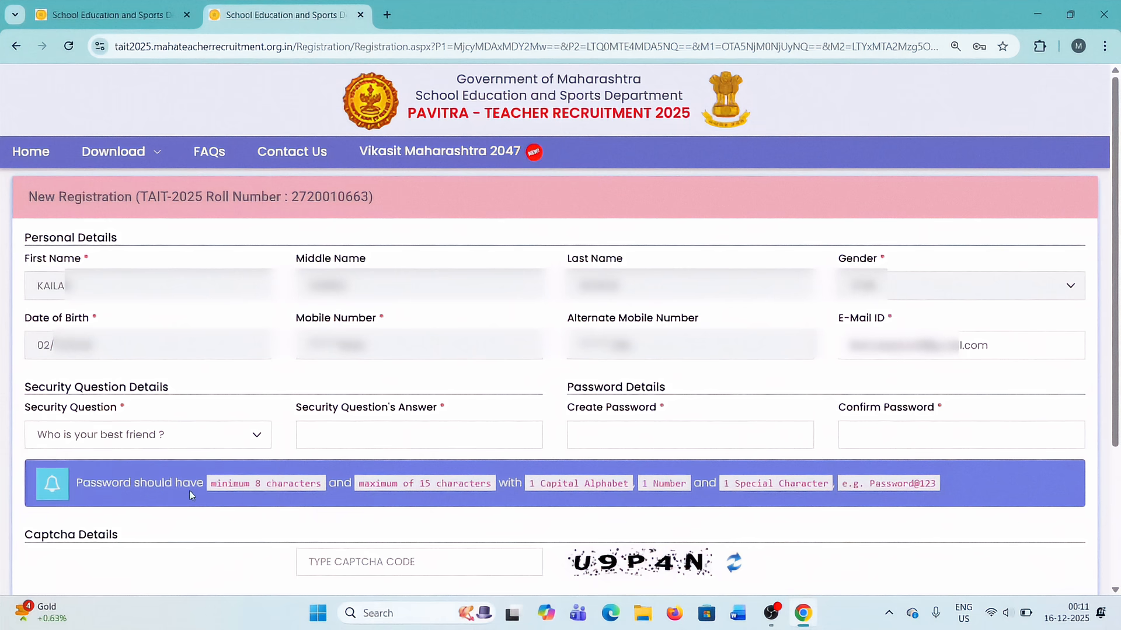
click(368, 434)
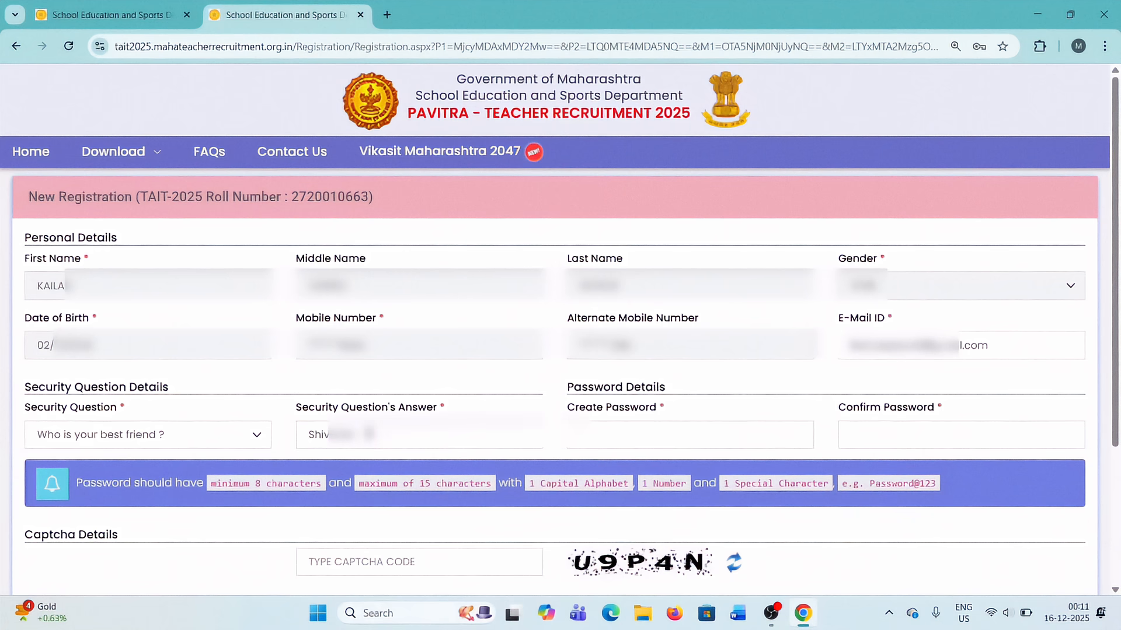
Fill the create and confirm password fields with the saved account password.
click(647, 434)
drag(567, 409, 937, 410)
click(621, 442)
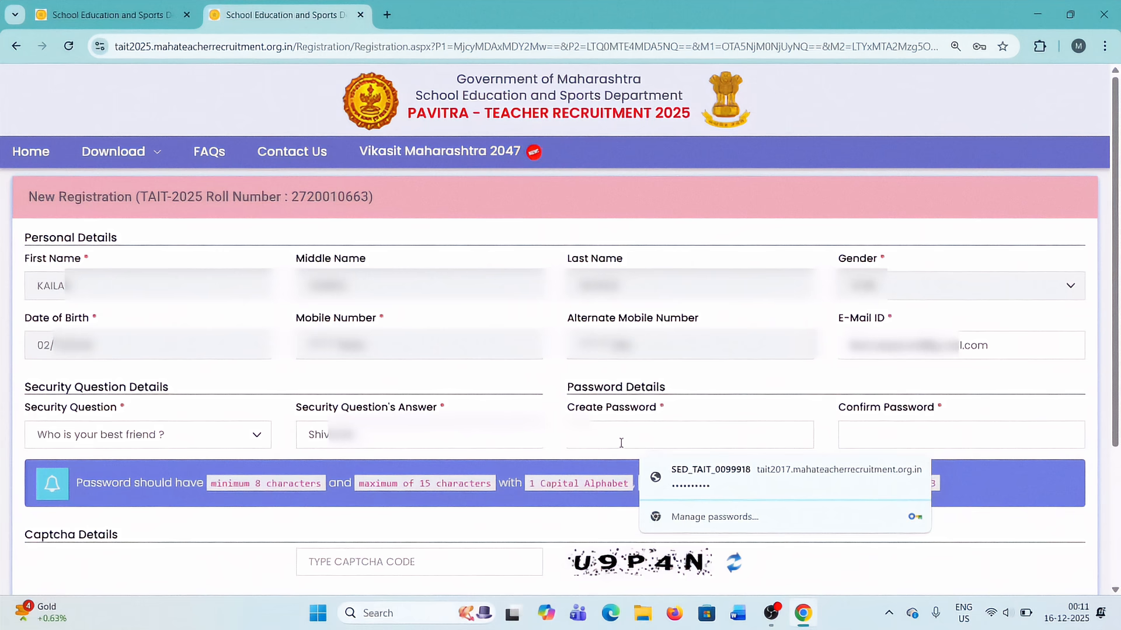
click(711, 477)
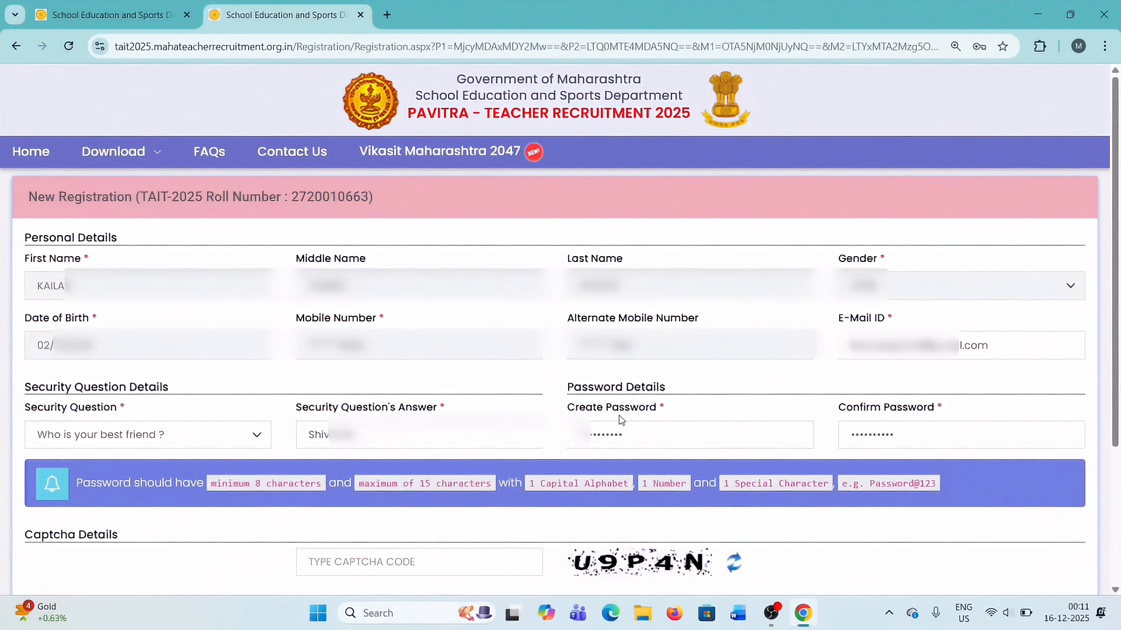
Enter the displayed CAPTCHA code, submit the registration, and dismiss the browser's offer to save the password.
scroll(625, 419, down, 1)
scroll(363, 408, down, 1)
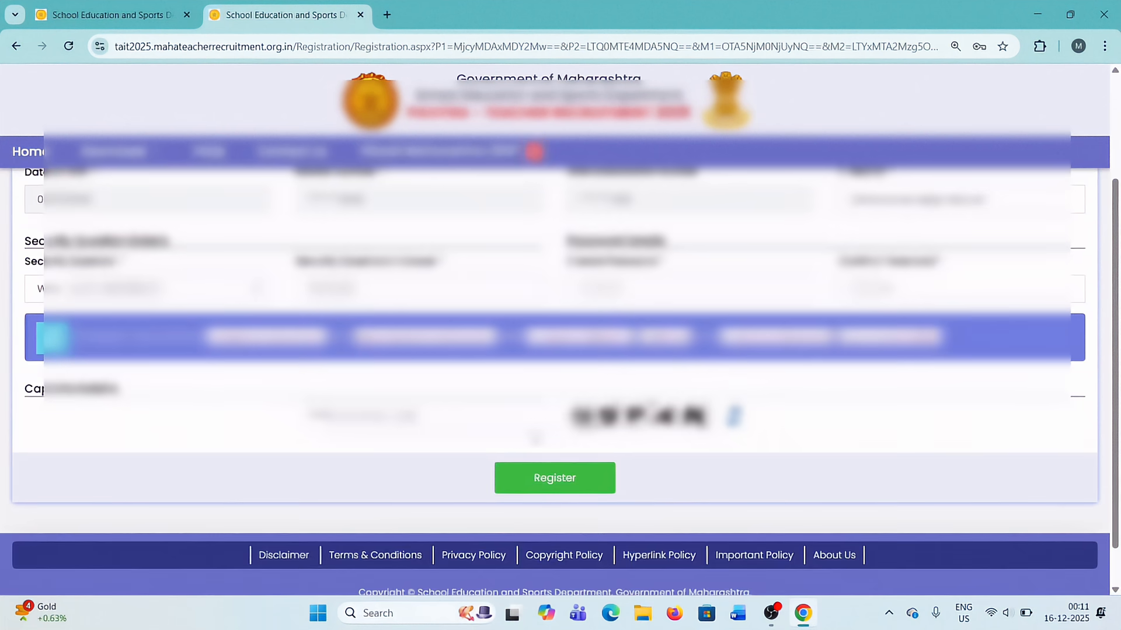
click(363, 408)
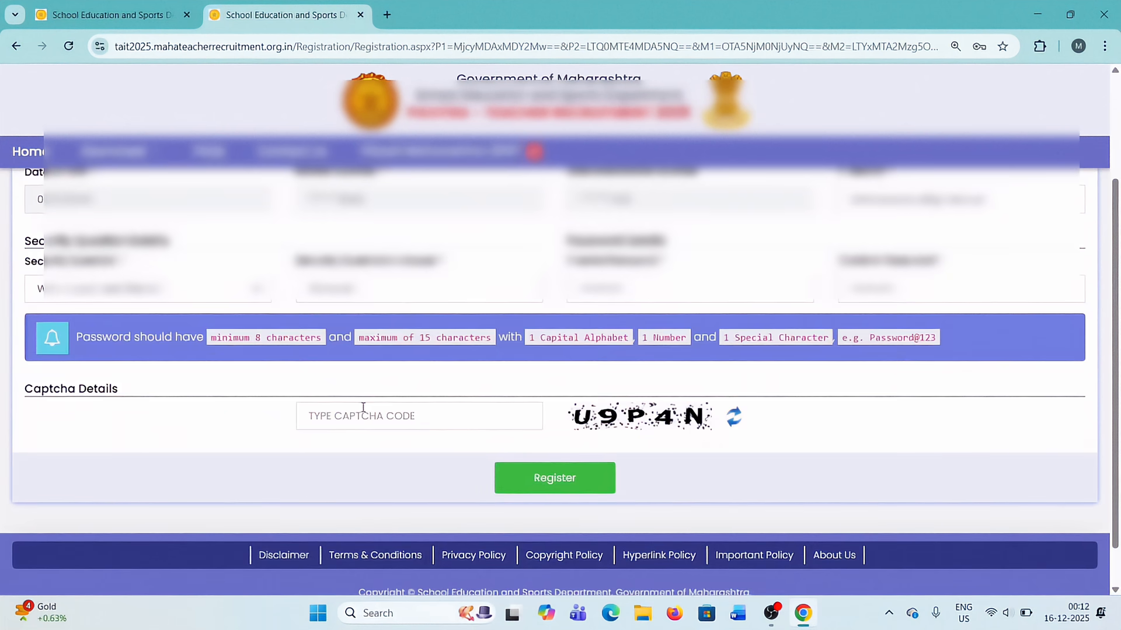
text(U9P4N)
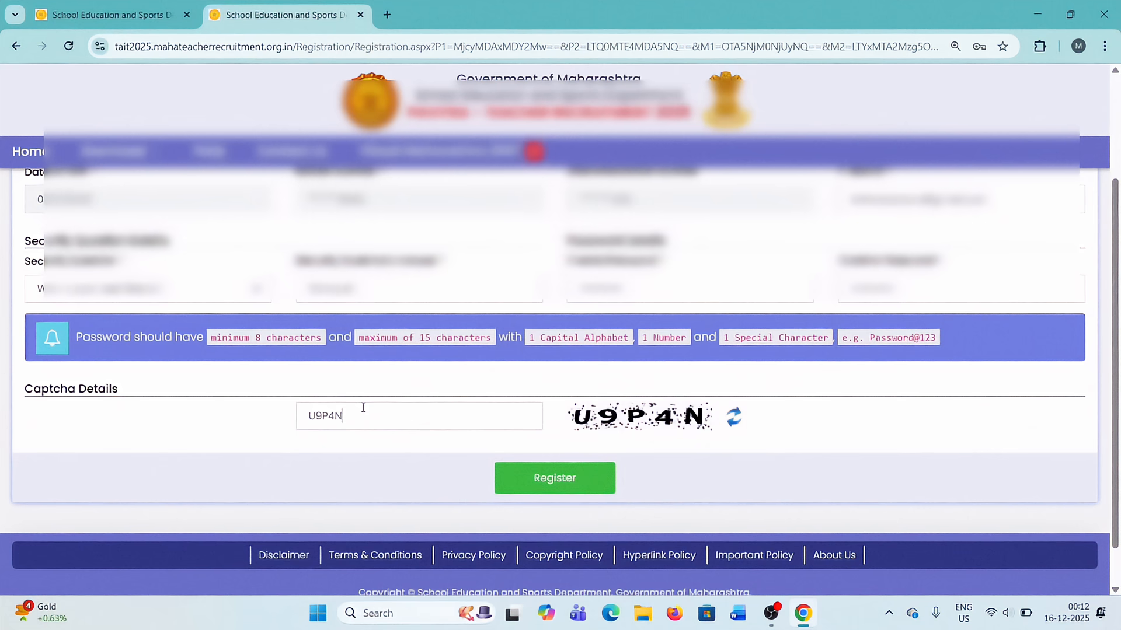
click(543, 479)
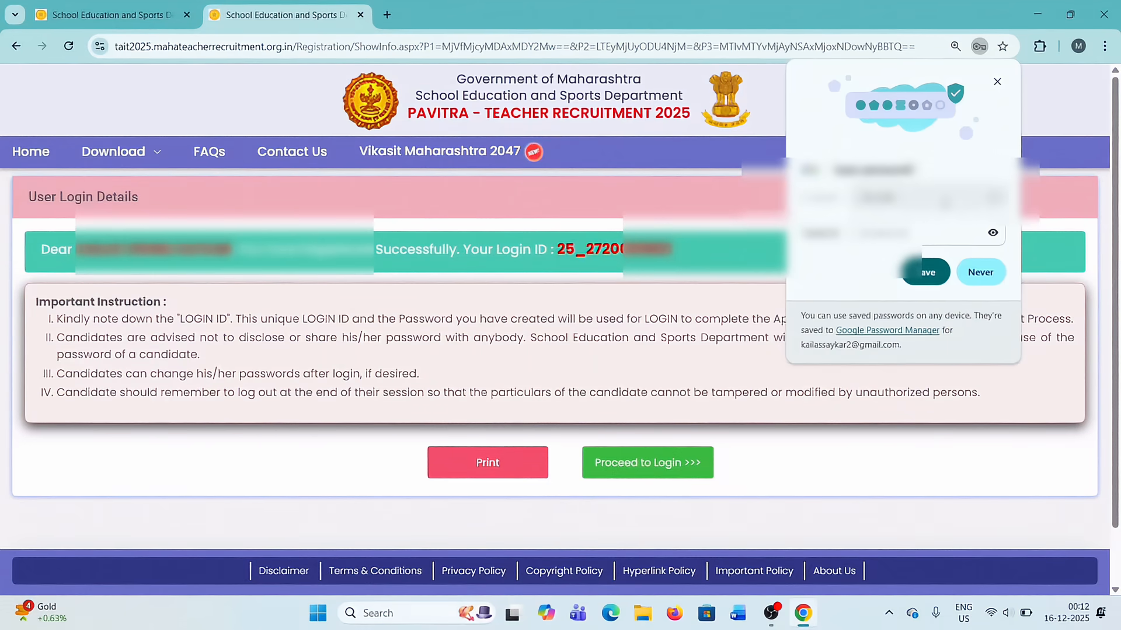
click(997, 83)
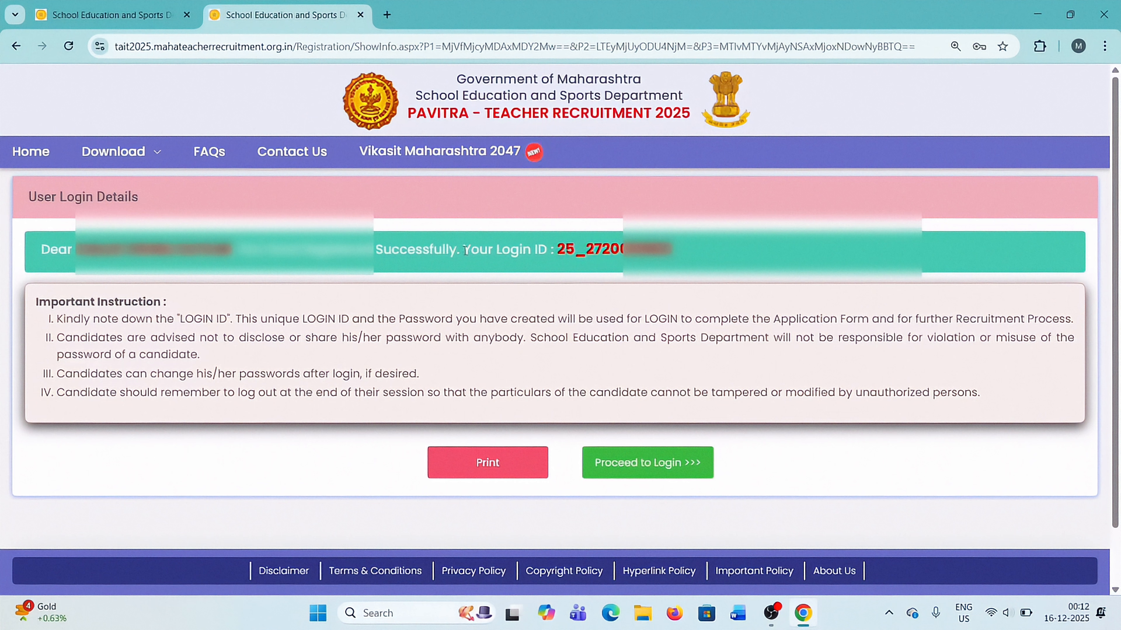
Review the assigned login ID and the important instructions on the User Login Details page.
drag(465, 250, 549, 246)
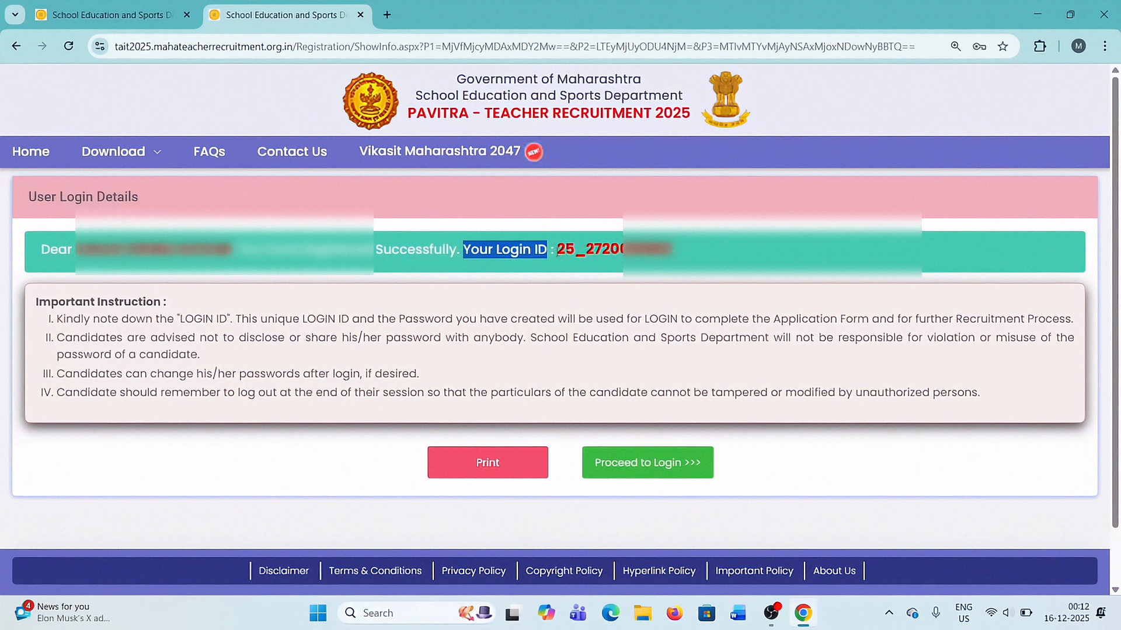
click(560, 252)
drag(561, 252, 672, 252)
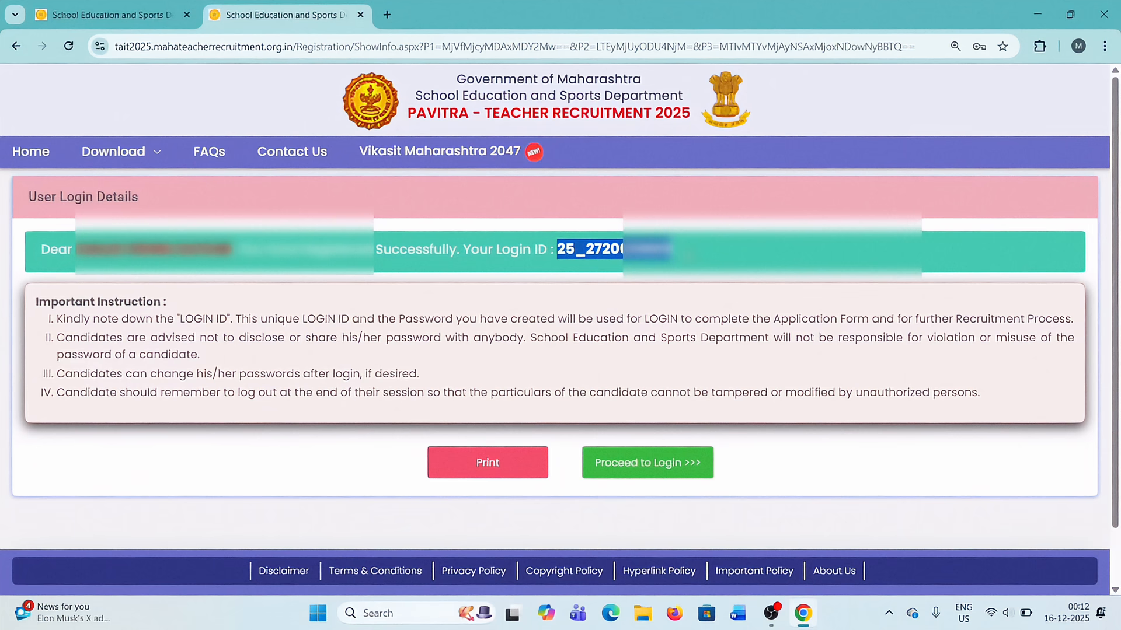
scroll(595, 355, down, 1)
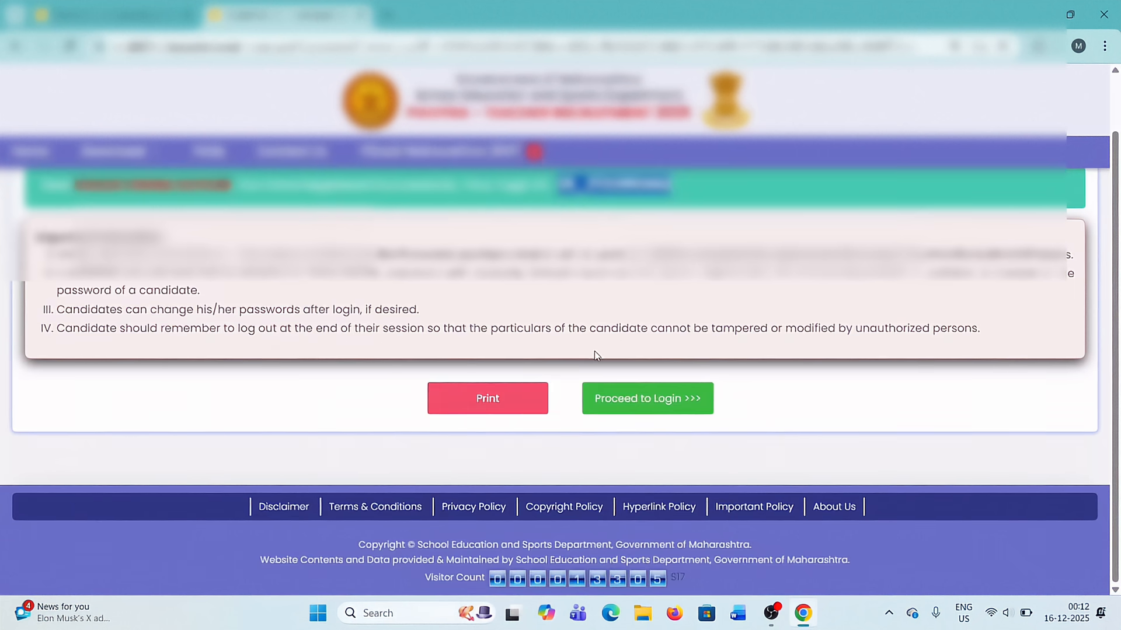
scroll(575, 390, up, 1)
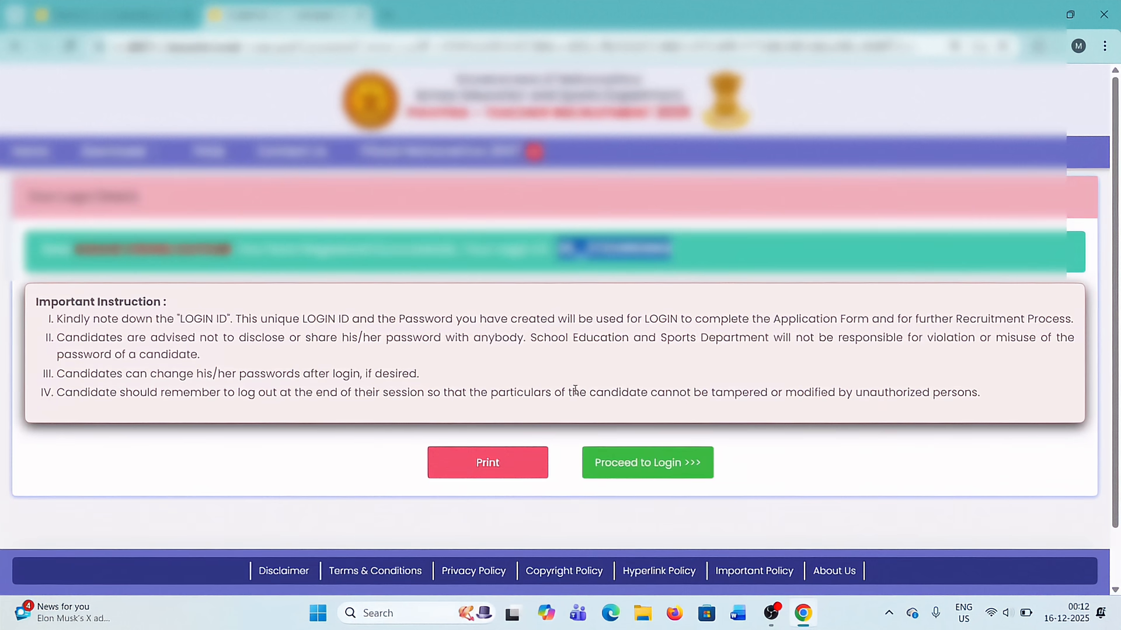
Proceed to the login page and dismiss the Vikasit Maharashtra 2047 notice to reach the login form.
click(647, 470)
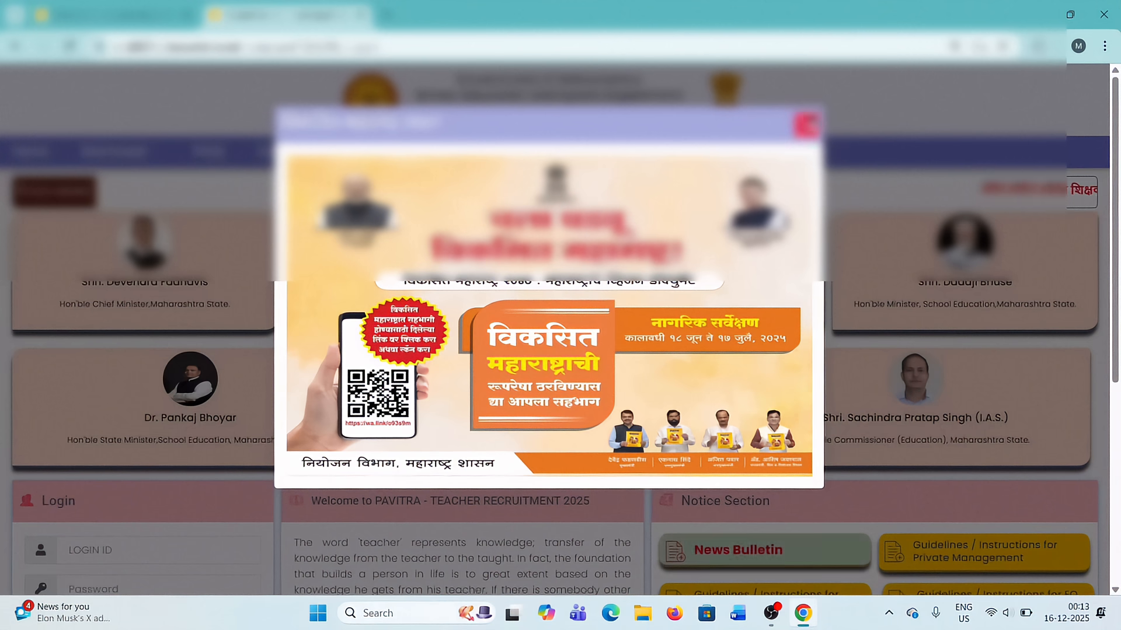
click(807, 125)
scroll(348, 348, down, 3)
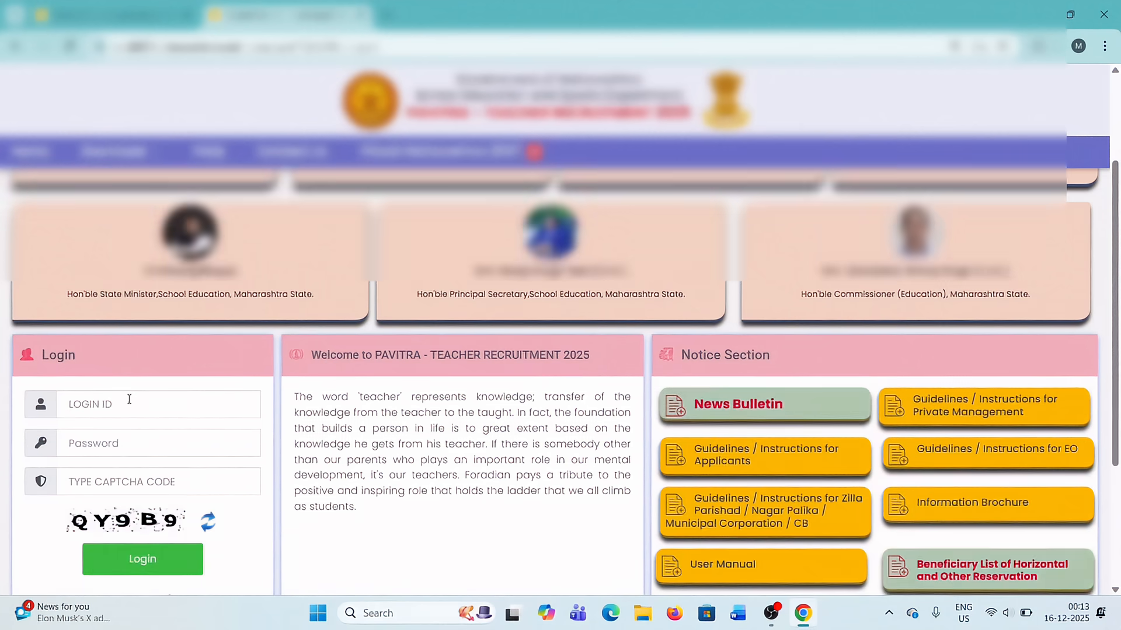
Enter the assigned login ID and the account password in the login form.
click(108, 409)
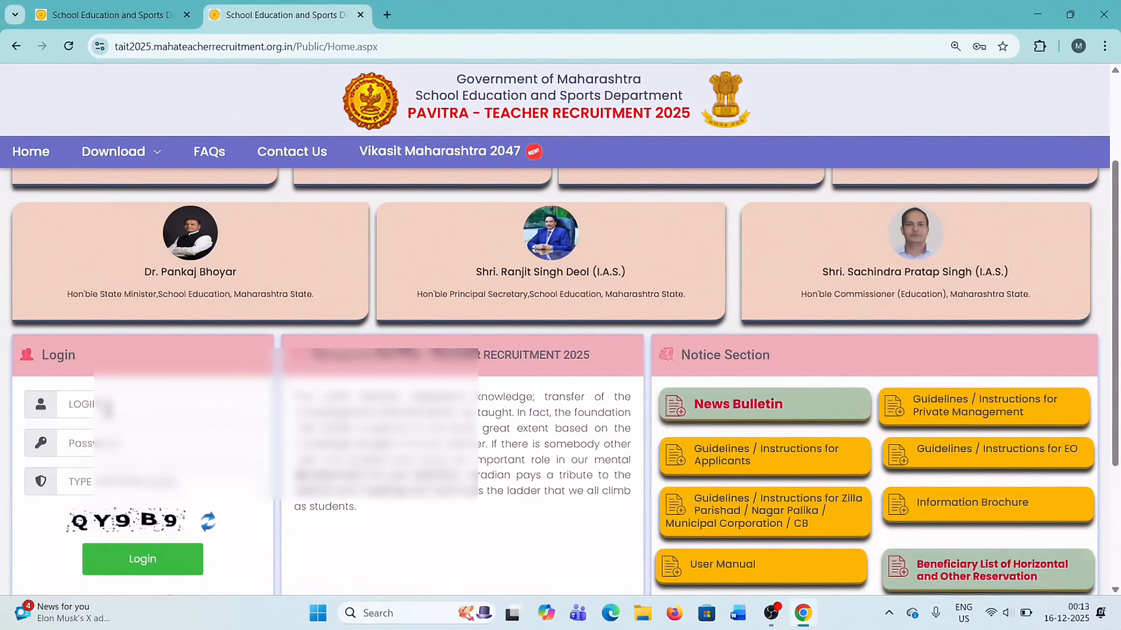
text(25_2)
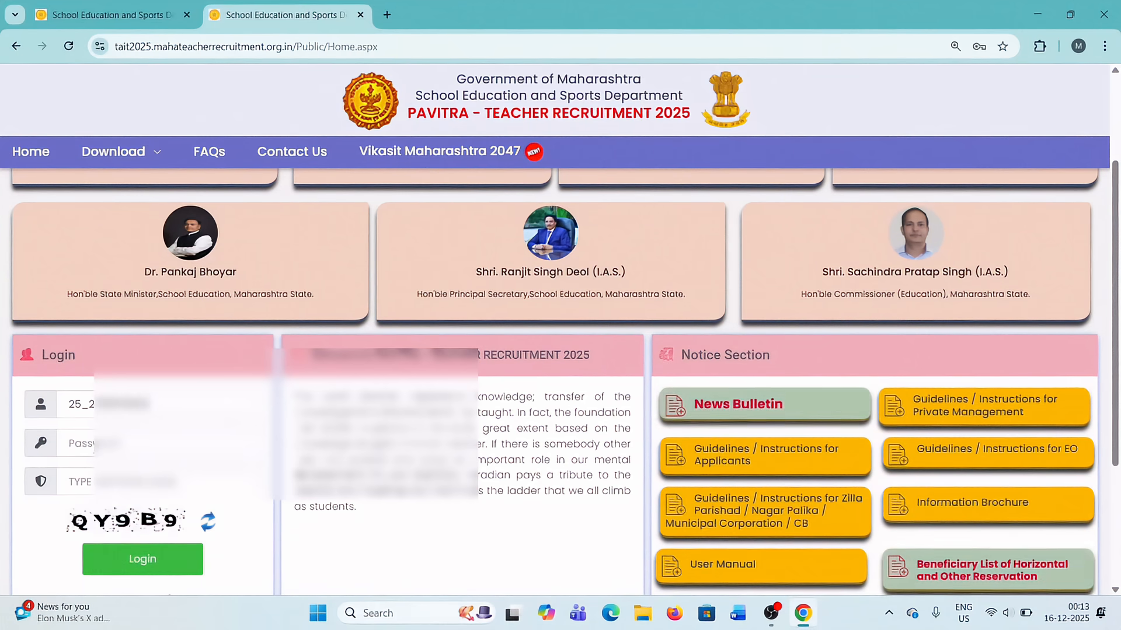
click(93, 445)
text(••)
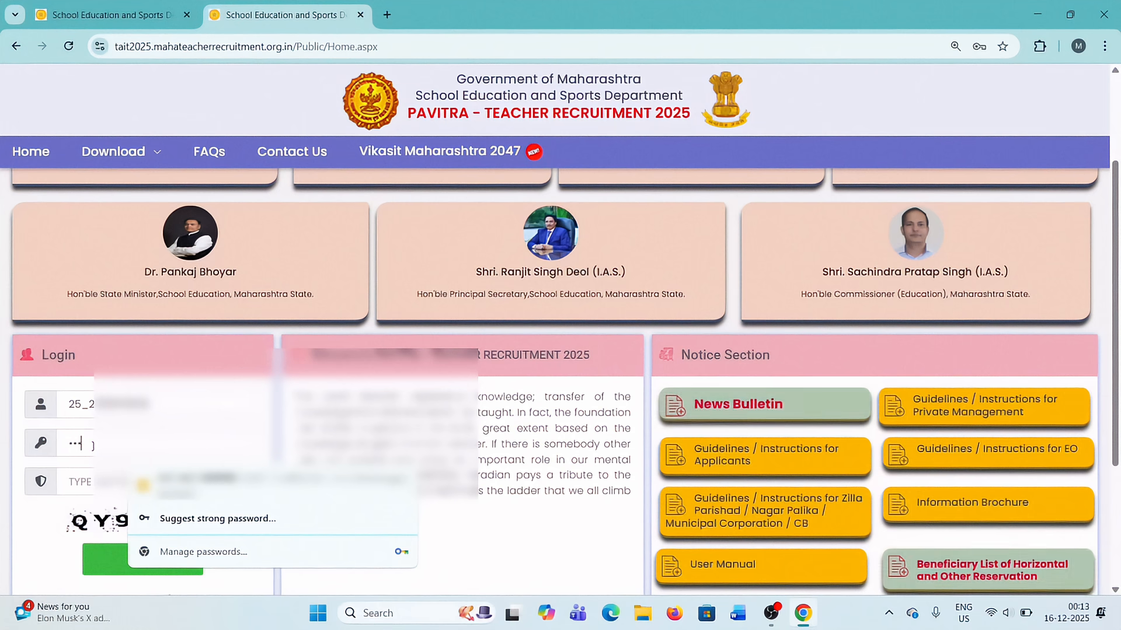
text(••••••••)
Enter the displayed CAPTCHA code in the login form and submit the login.
click(89, 476)
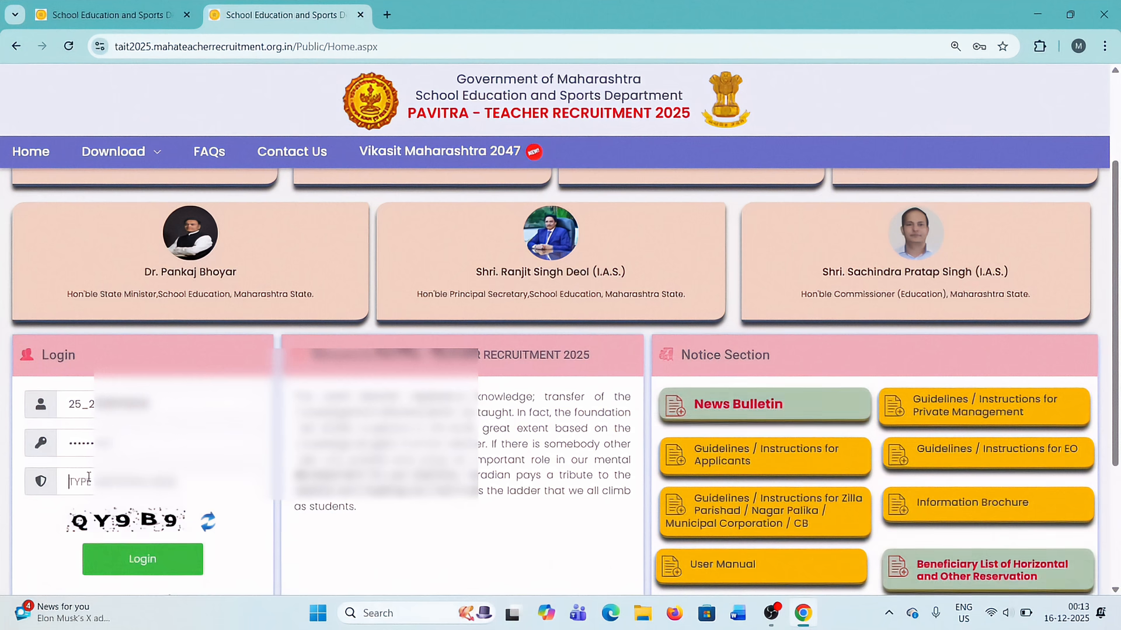
text(QY)
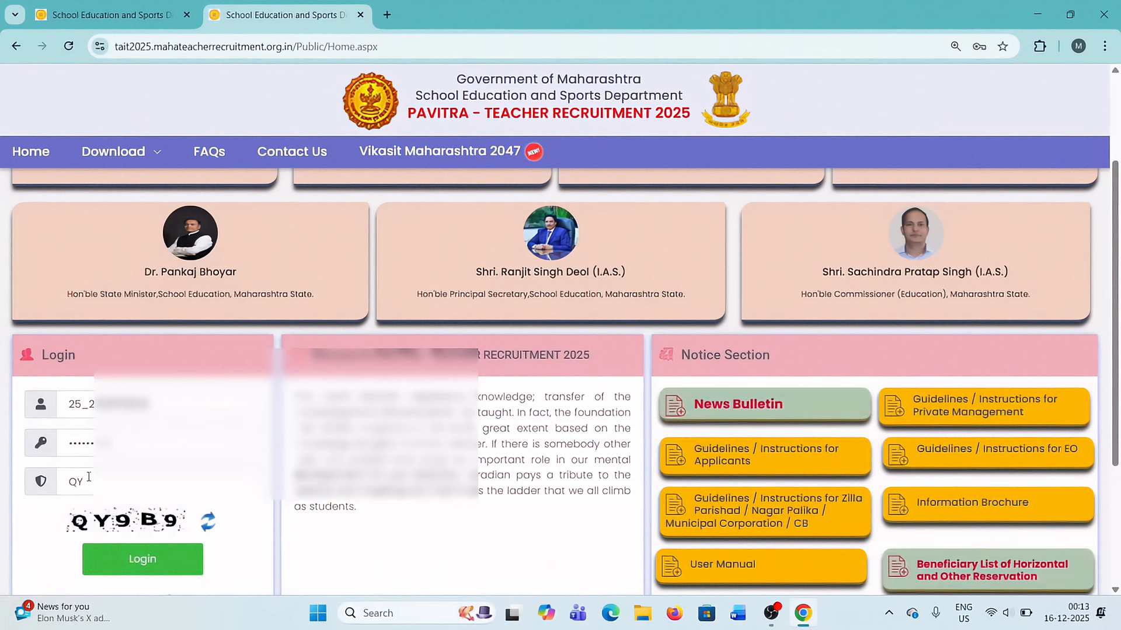
text(9B9)
click(138, 564)
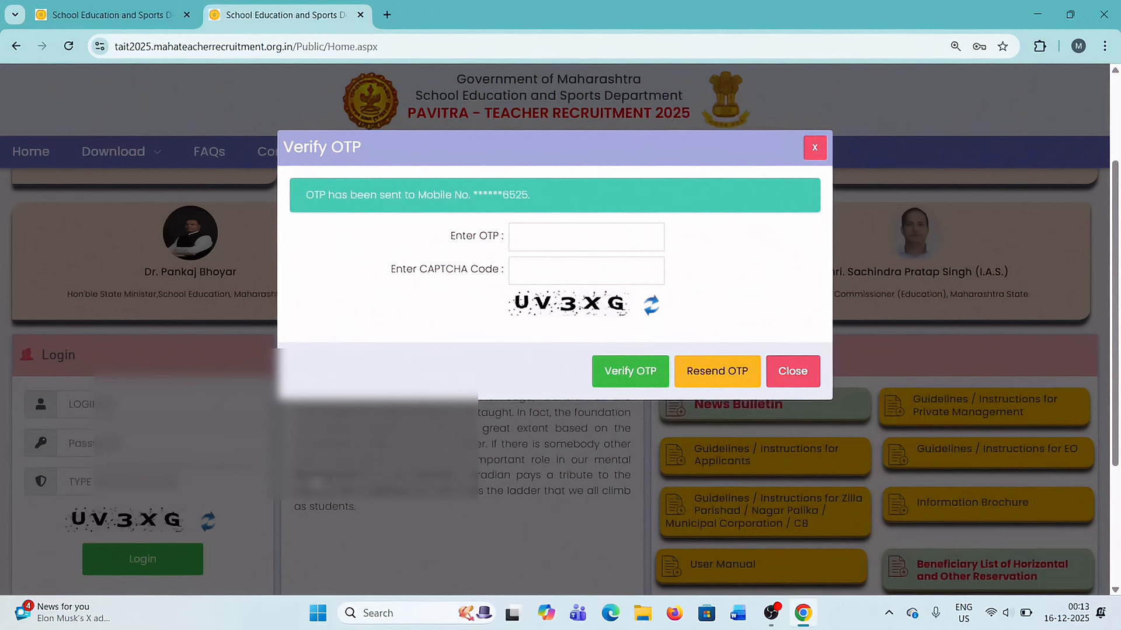
Enter the one-time password and the displayed CAPTCHA code in the Verify OTP dialog and verify them.
click(558, 235)
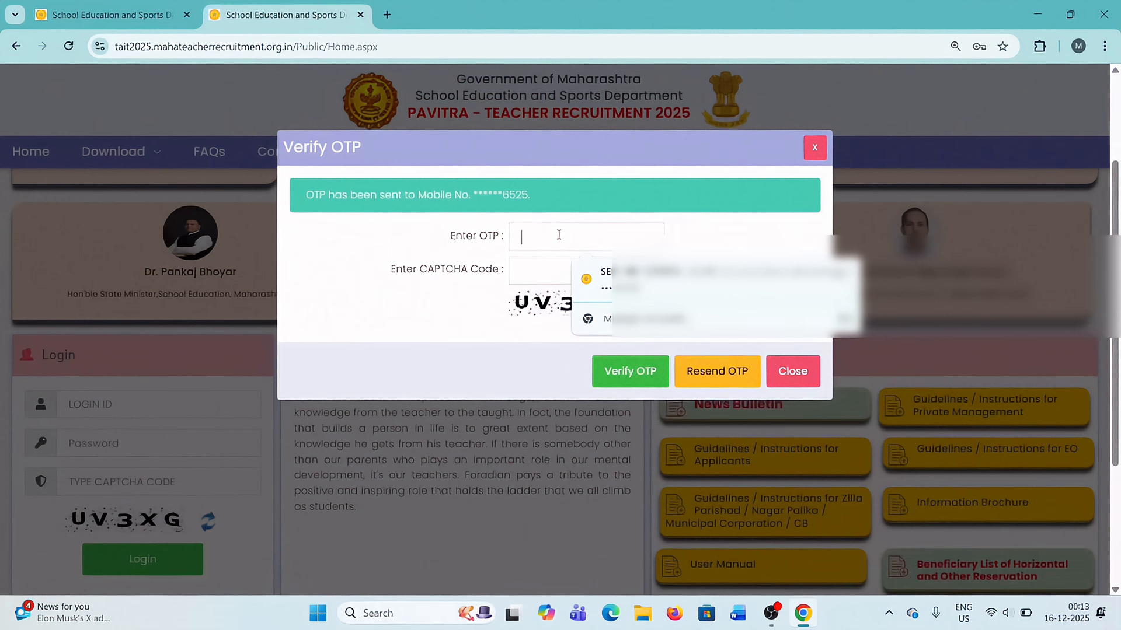
text(••)
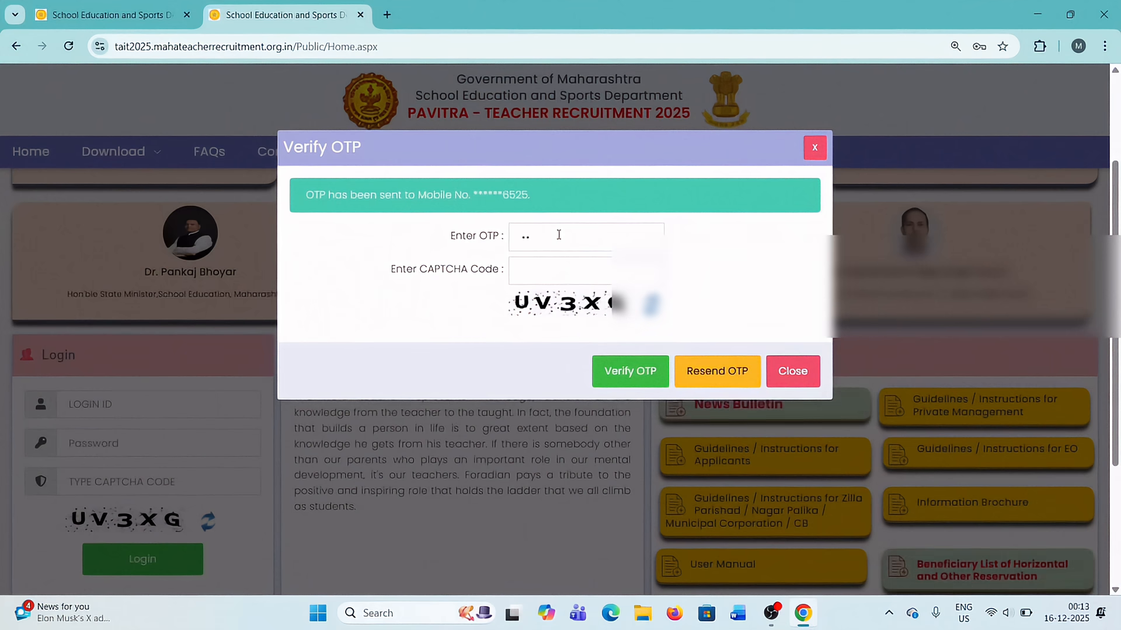
text(••)
click(538, 269)
text(uv3xG)
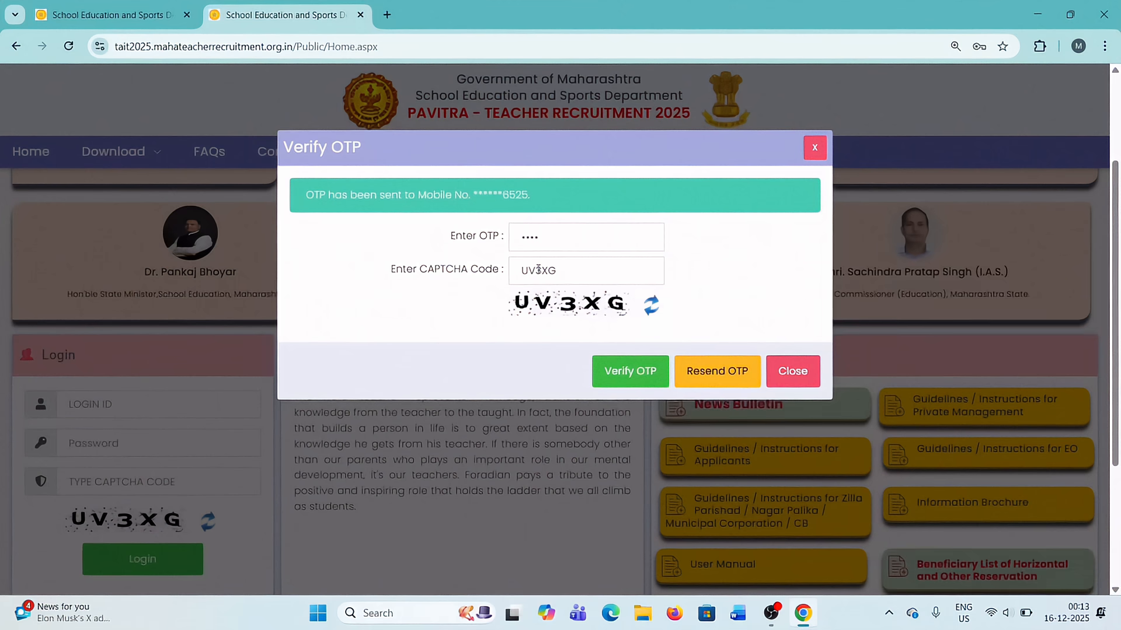
click(628, 377)
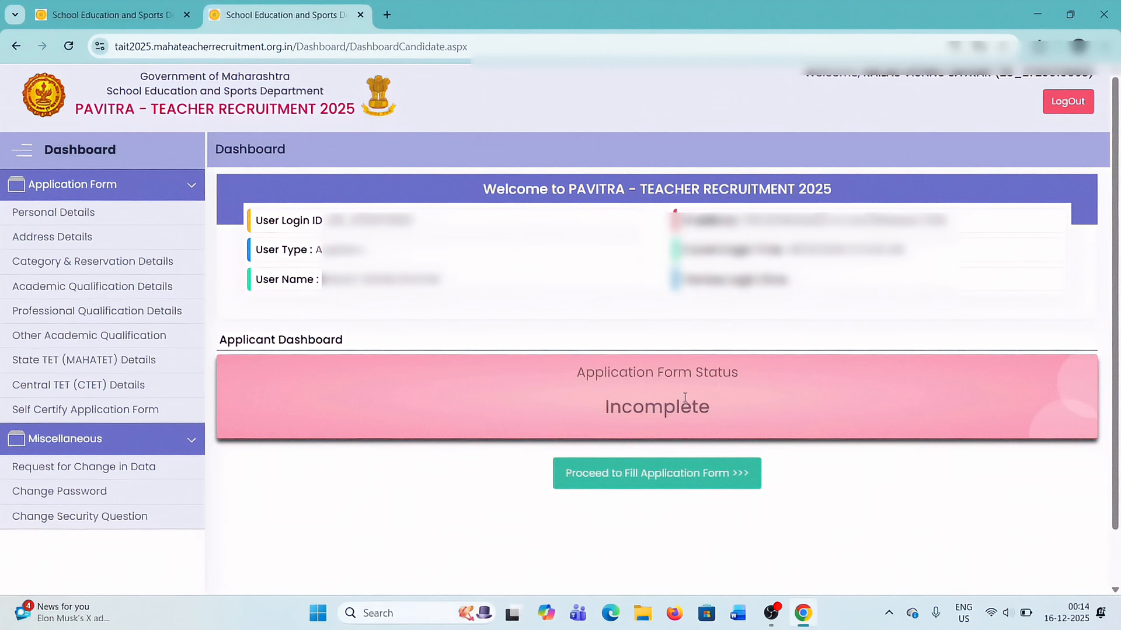
click(118, 192)
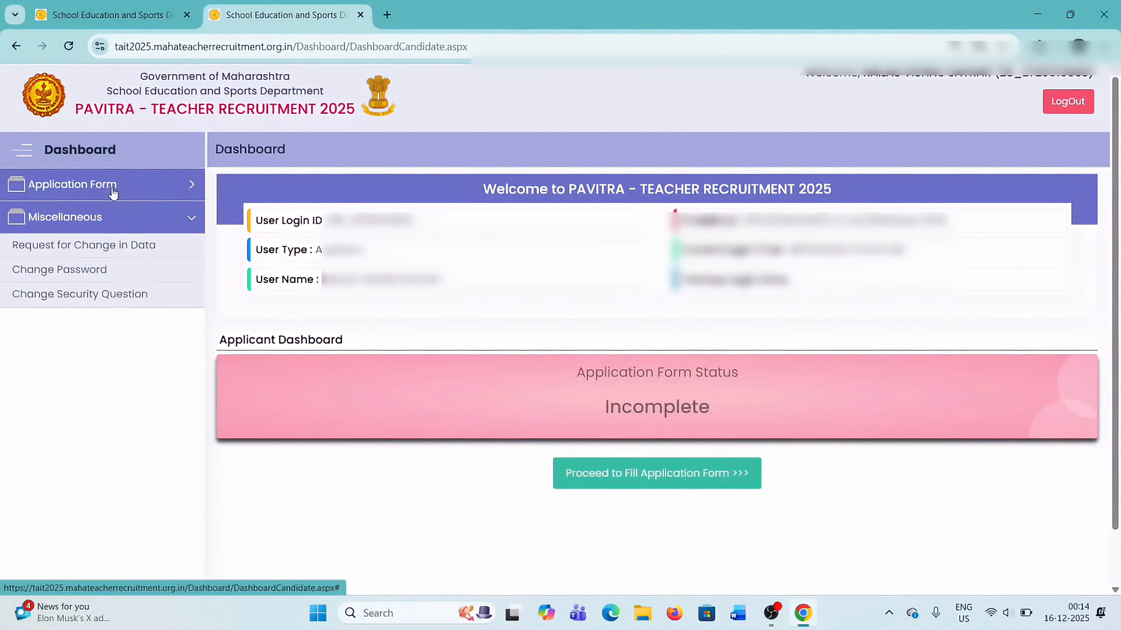
click(86, 219)
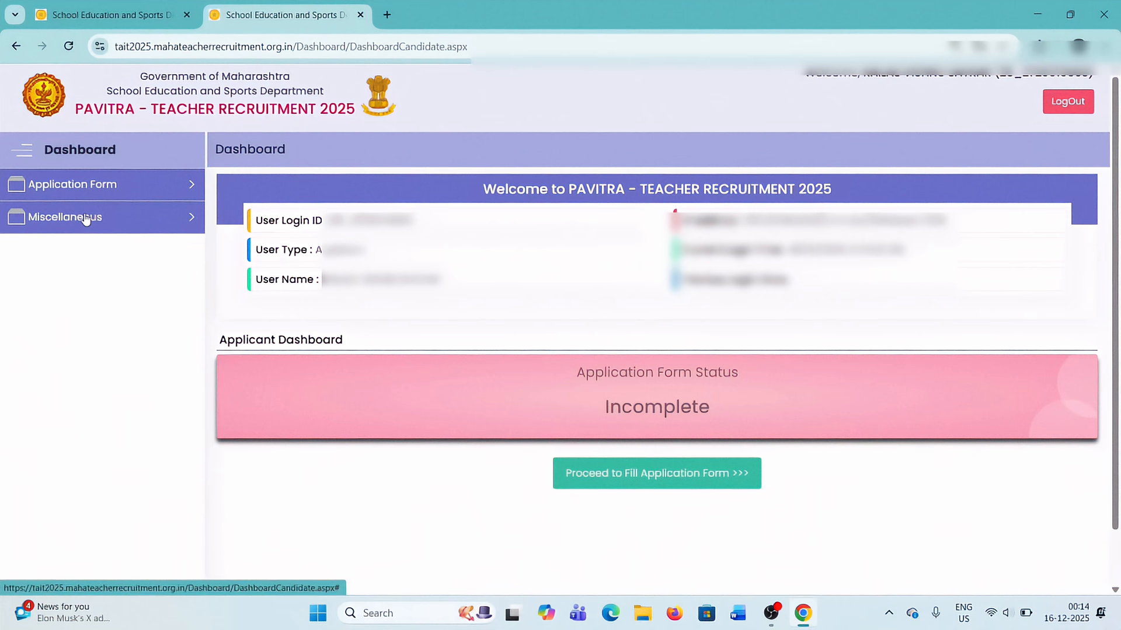
click(99, 191)
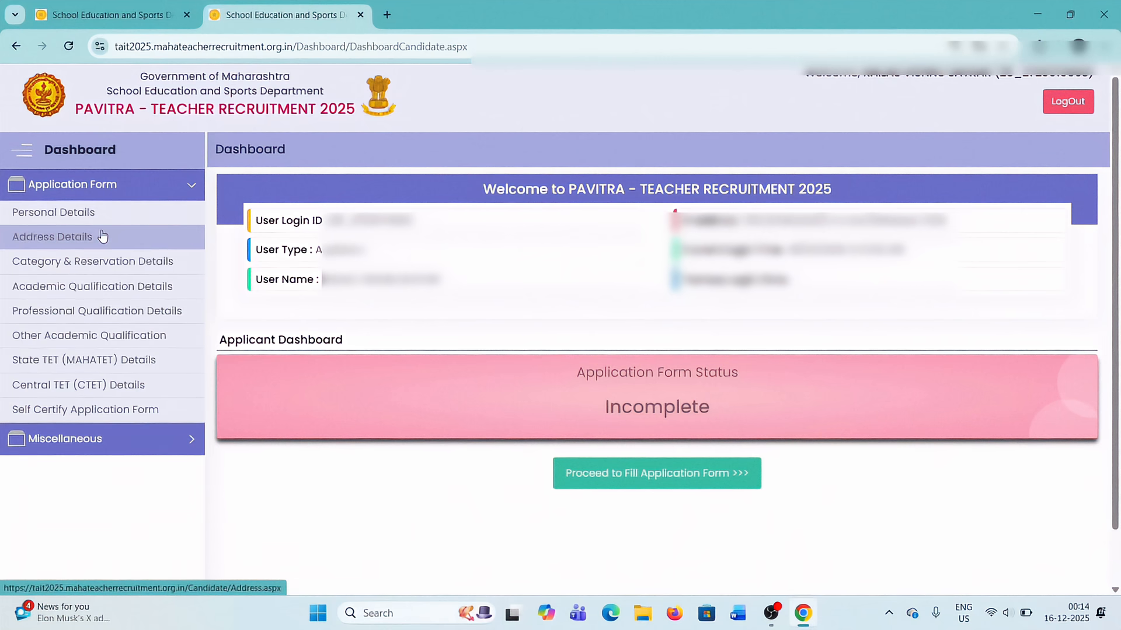
key(ctrl+plus)
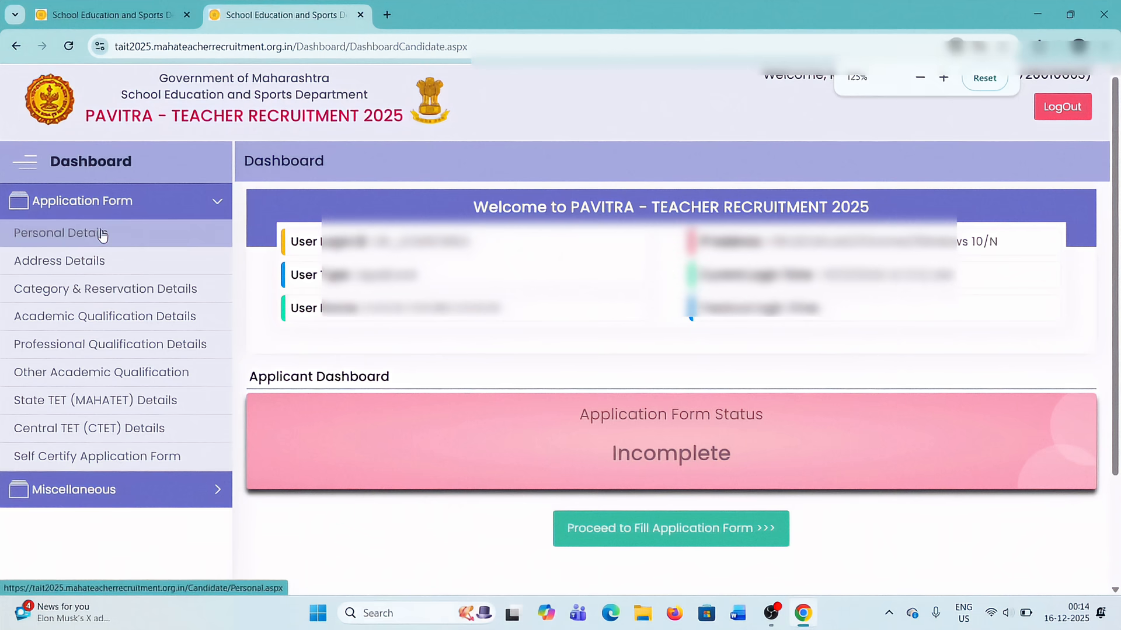
key(ctrl+plus)
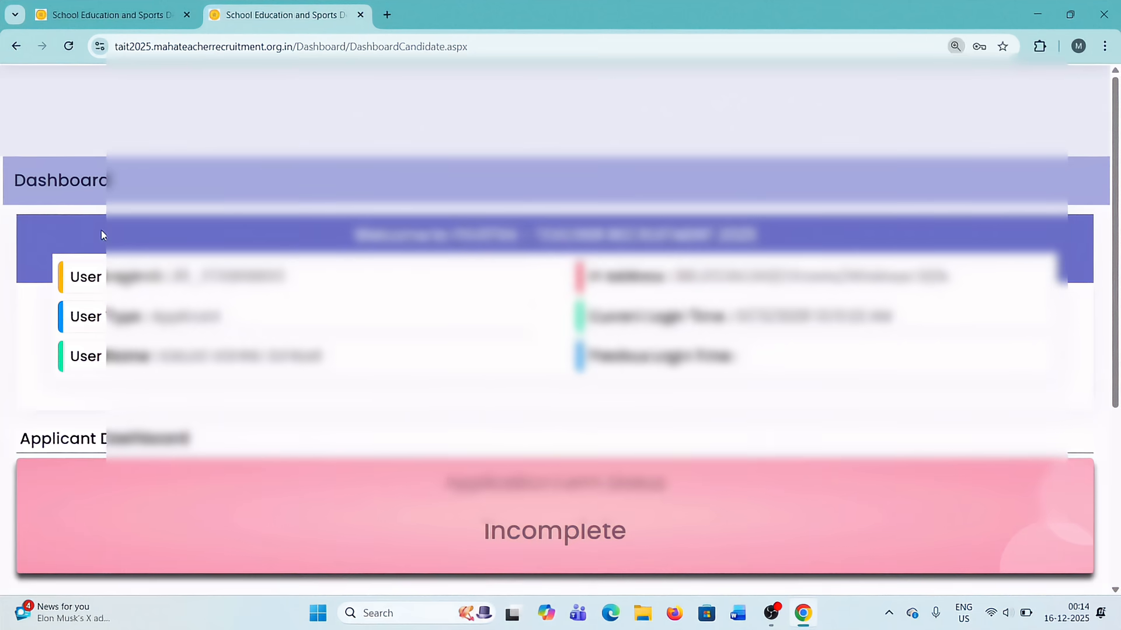
key(ctrl+minus)
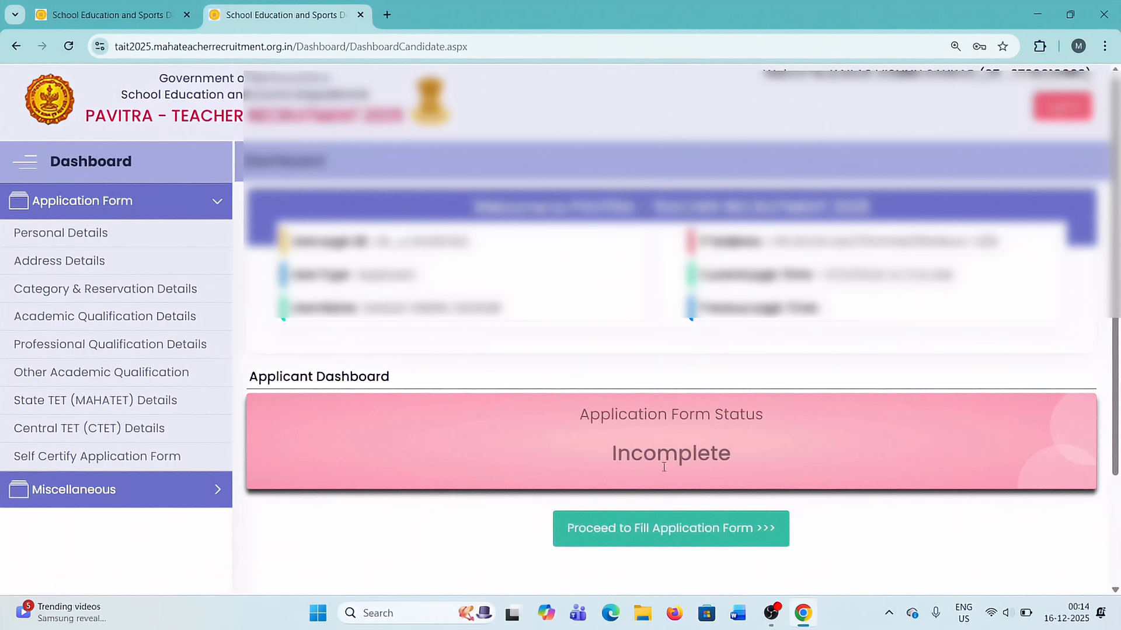
Proceed from the applicant dashboard to filling in the application form.
scroll(663, 466, down, 1)
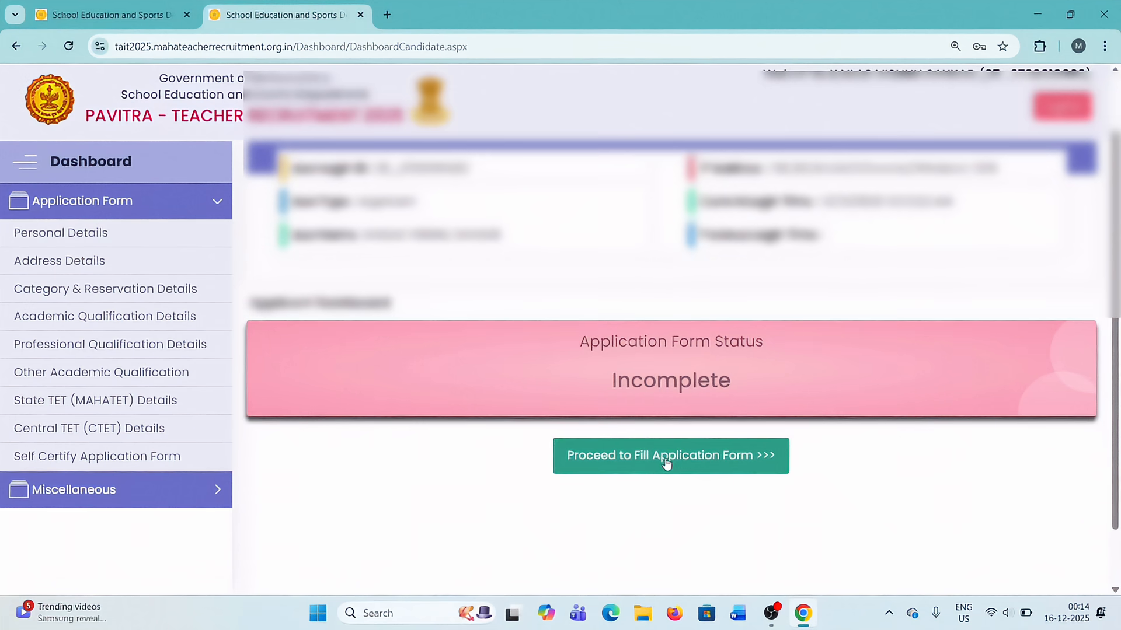
mouse_move(771, 613)
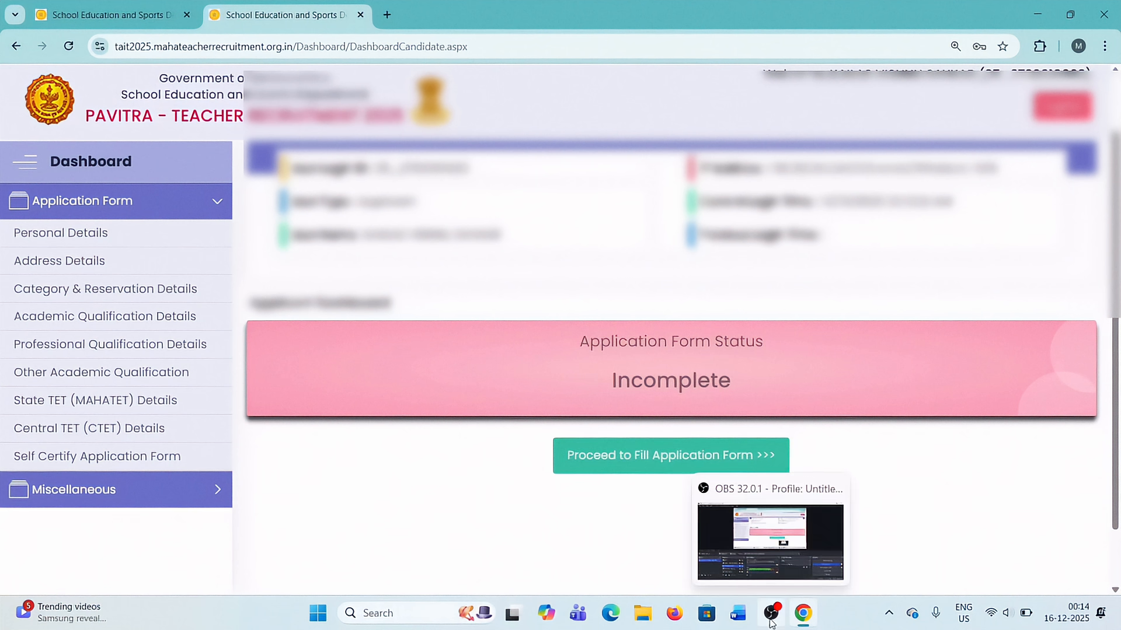
click(627, 462)
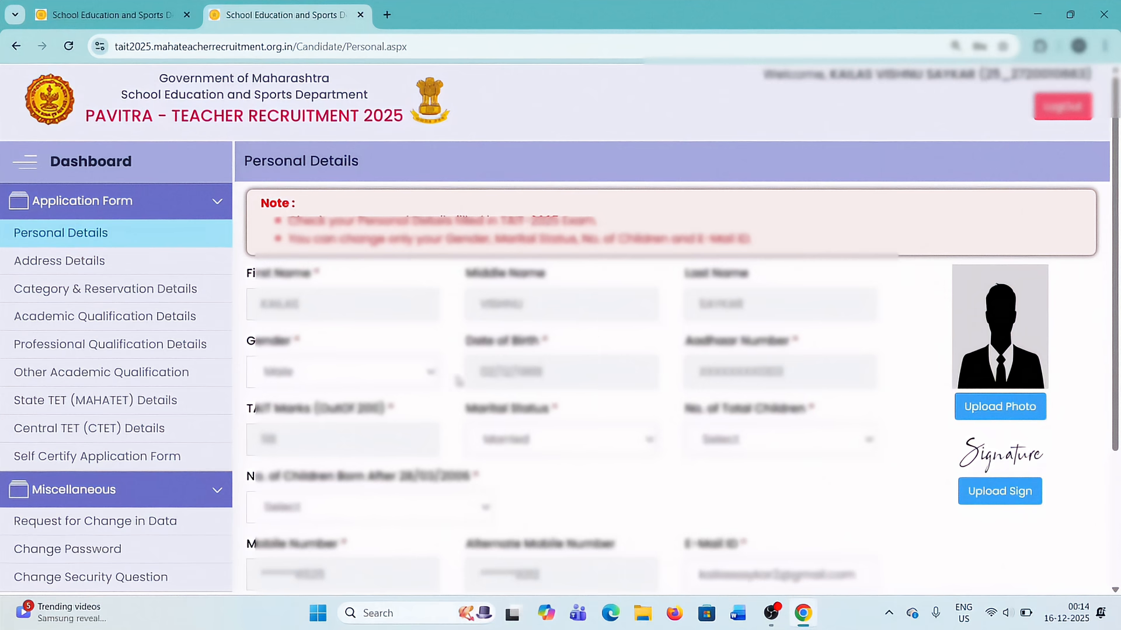
Set the gender to Male and the marital status to Married in the personal details.
click(360, 383)
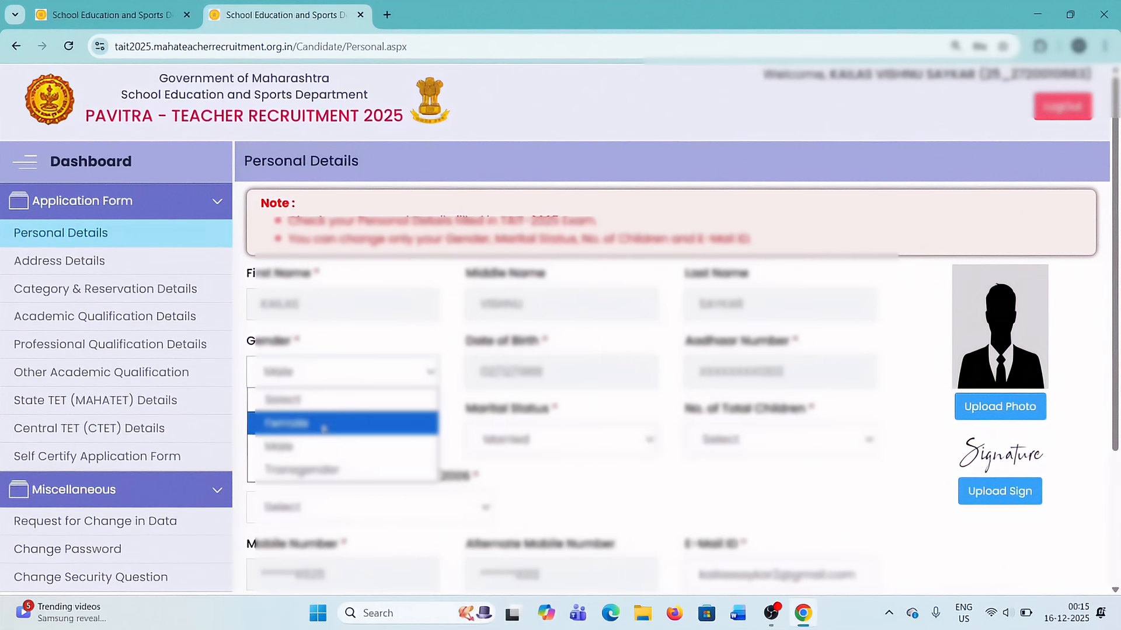
click(300, 447)
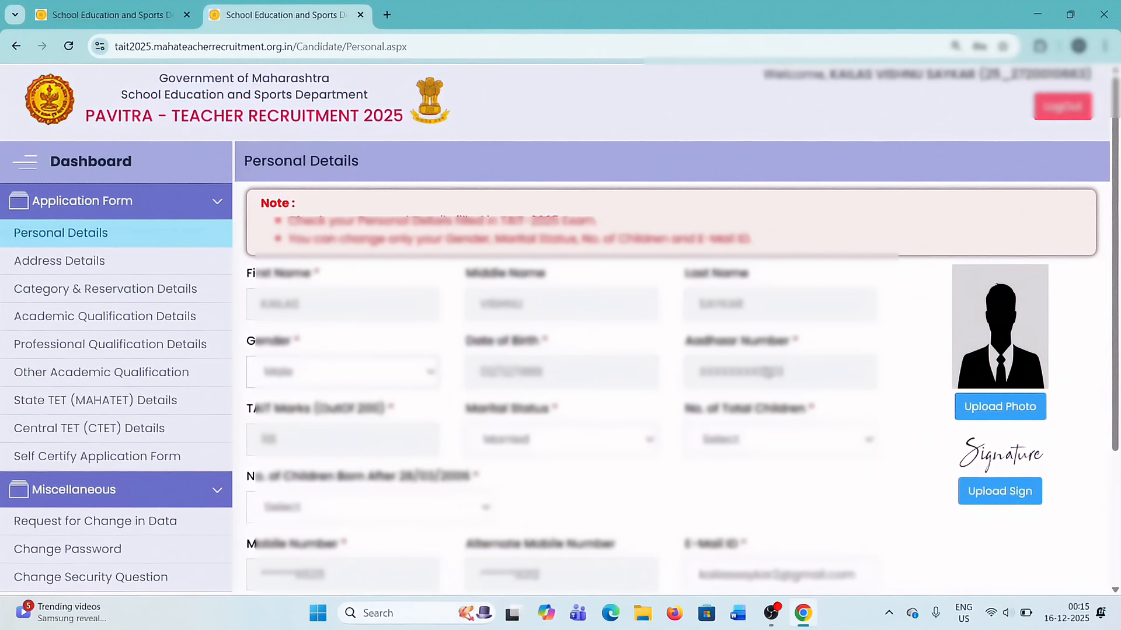
scroll(519, 364, down, 1)
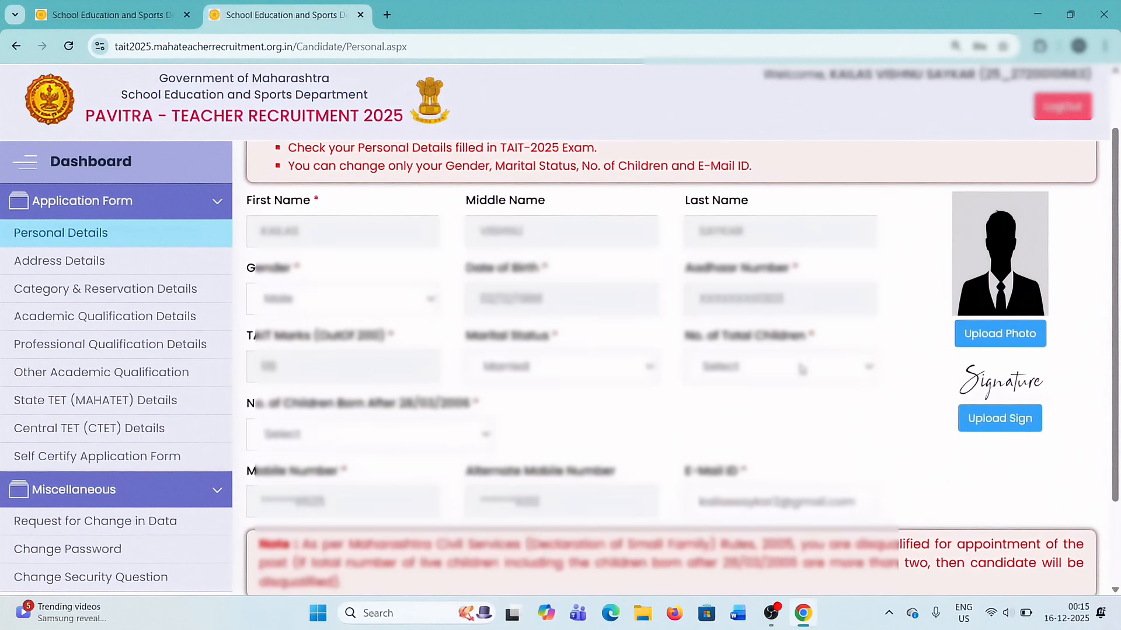
click(591, 371)
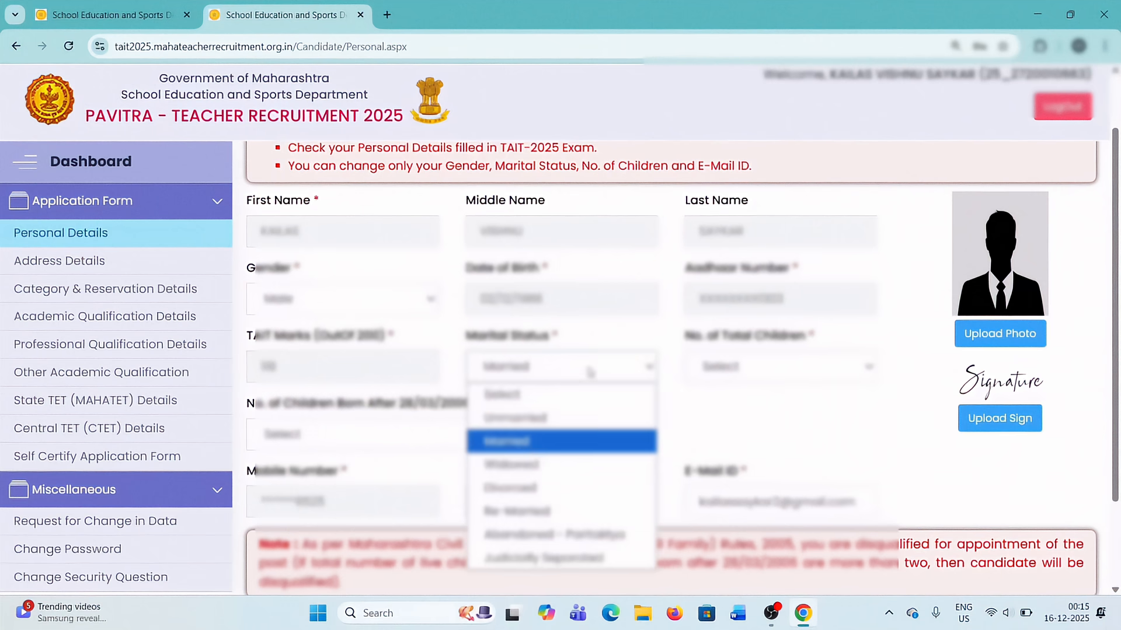
click(539, 448)
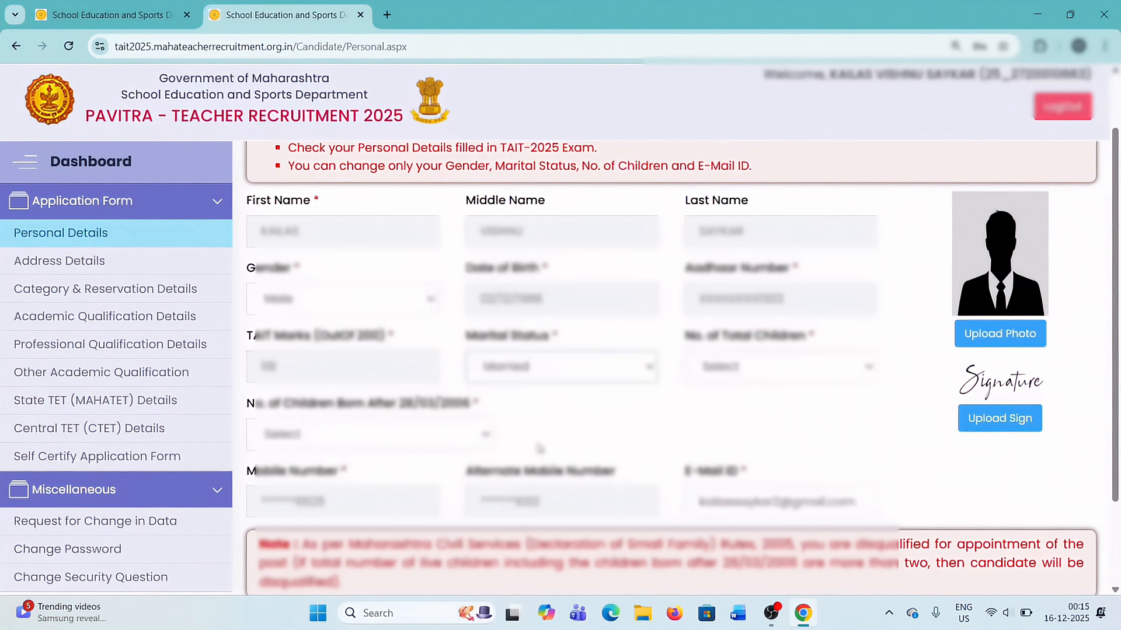
Set both the total number of children and the number born after the cut-off date to 1.
click(750, 367)
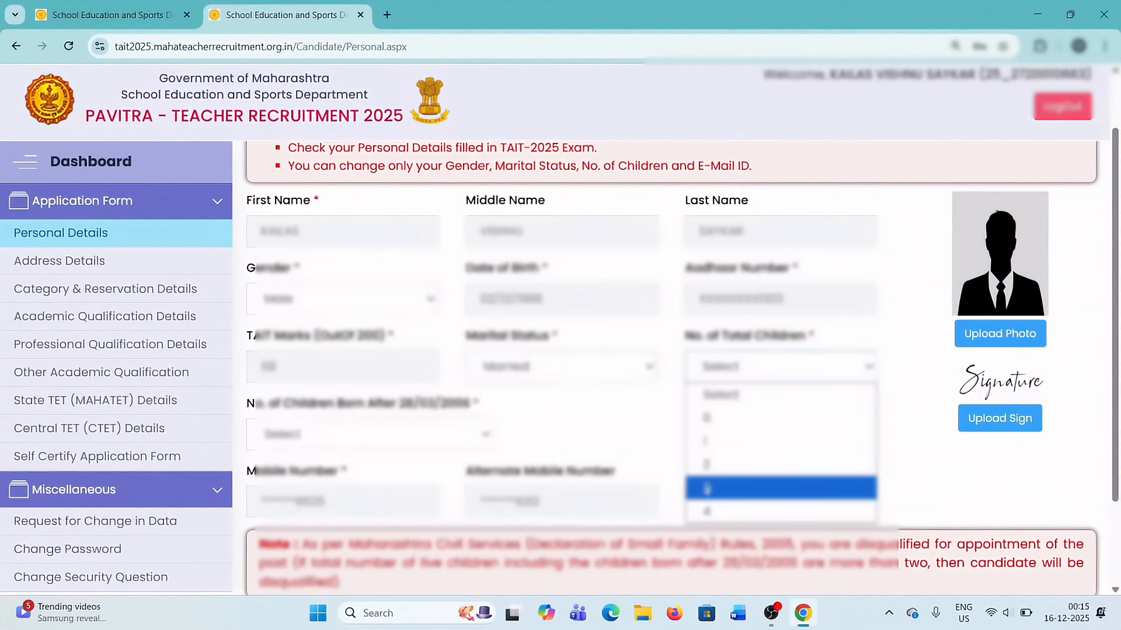
click(717, 444)
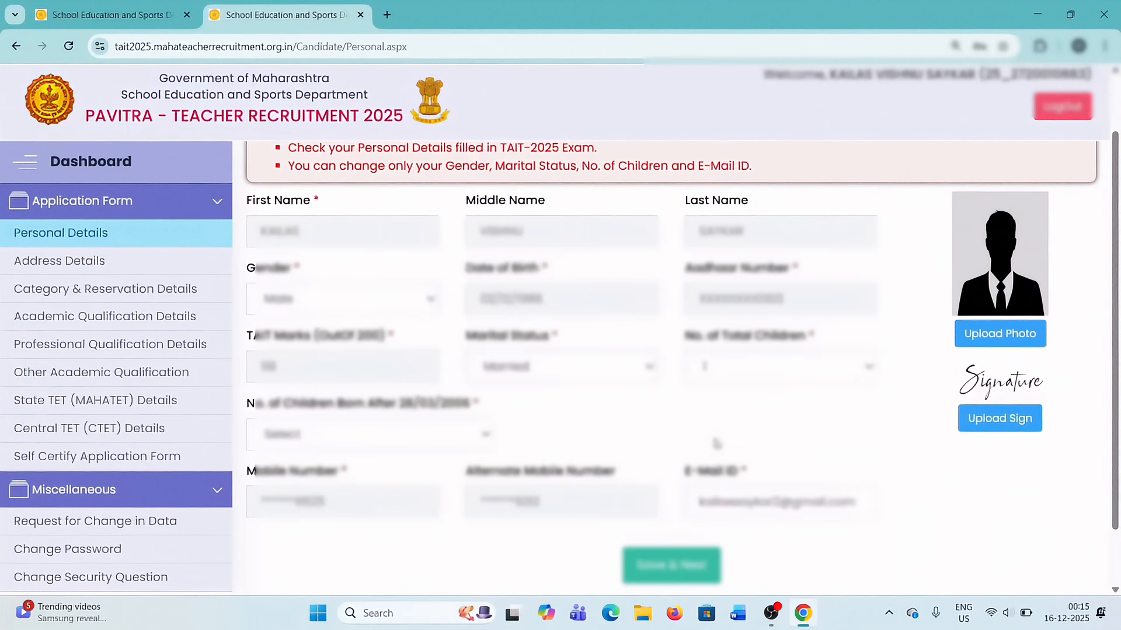
scroll(756, 376, down, 1)
click(364, 367)
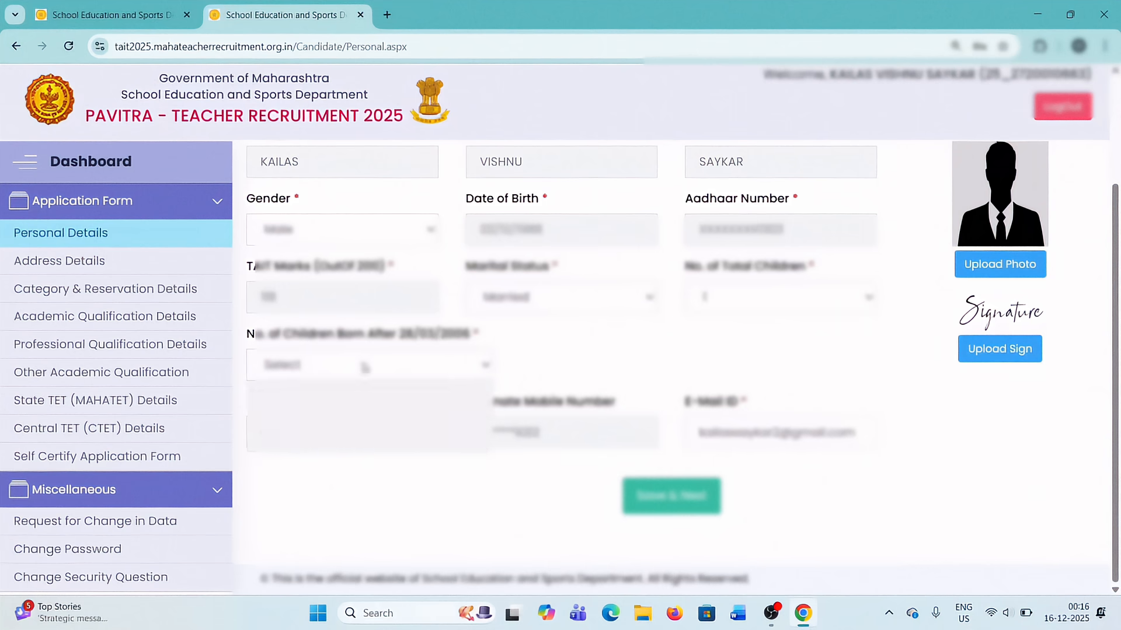
click(351, 439)
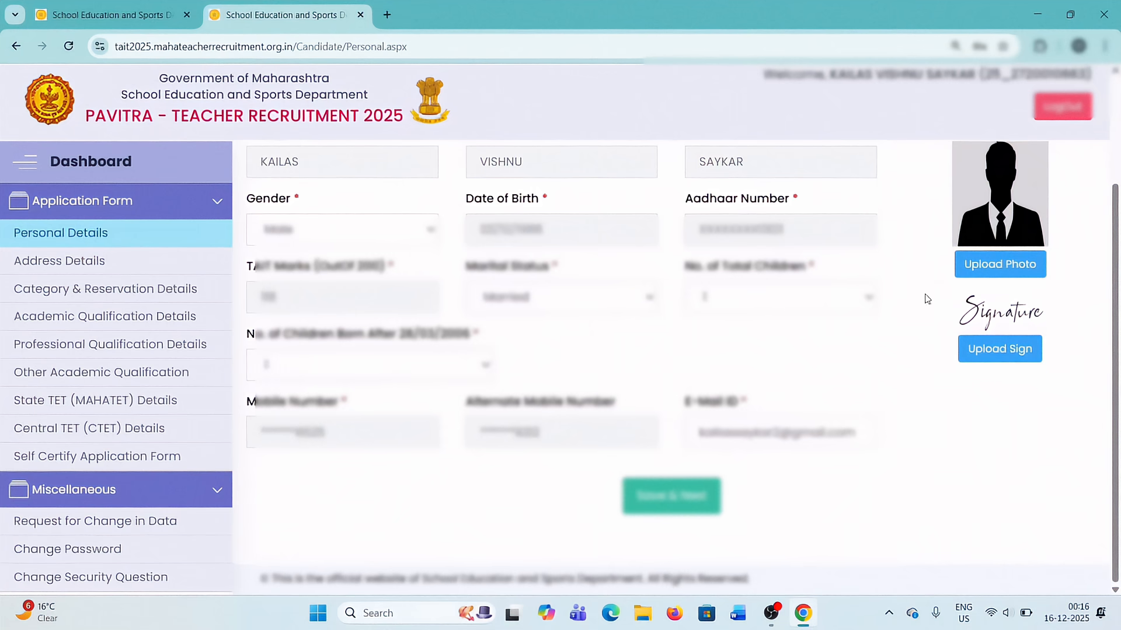
Upload the applicant's photo and signature, then save the personal details and continue to the address details.
scroll(744, 327, up, 1)
scroll(744, 327, up, 2)
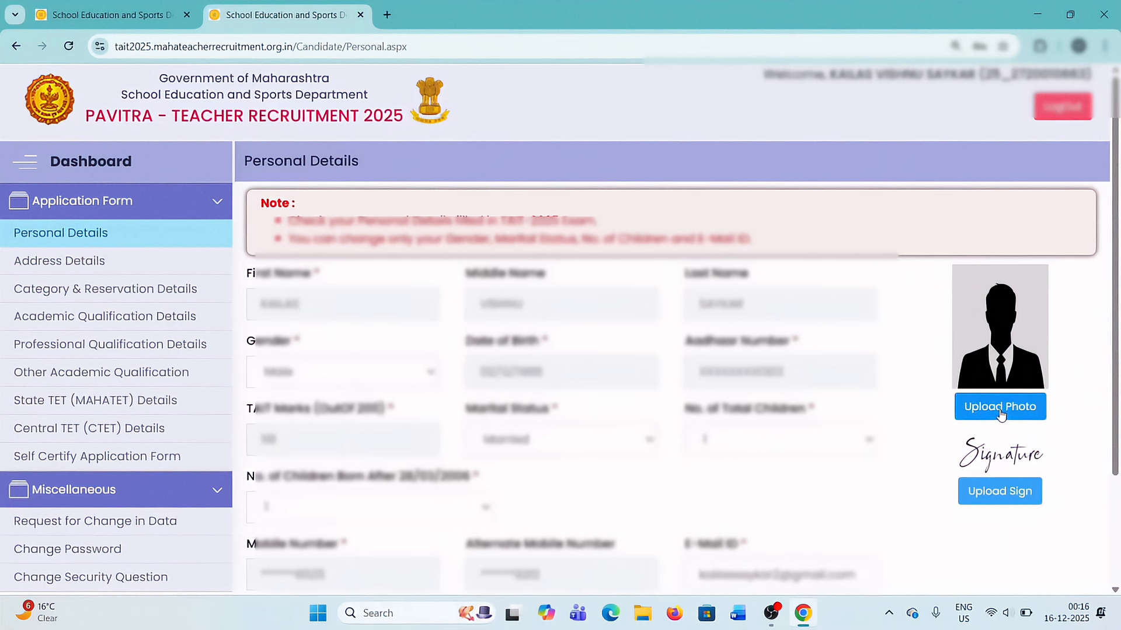
scroll(1000, 415, down, 1)
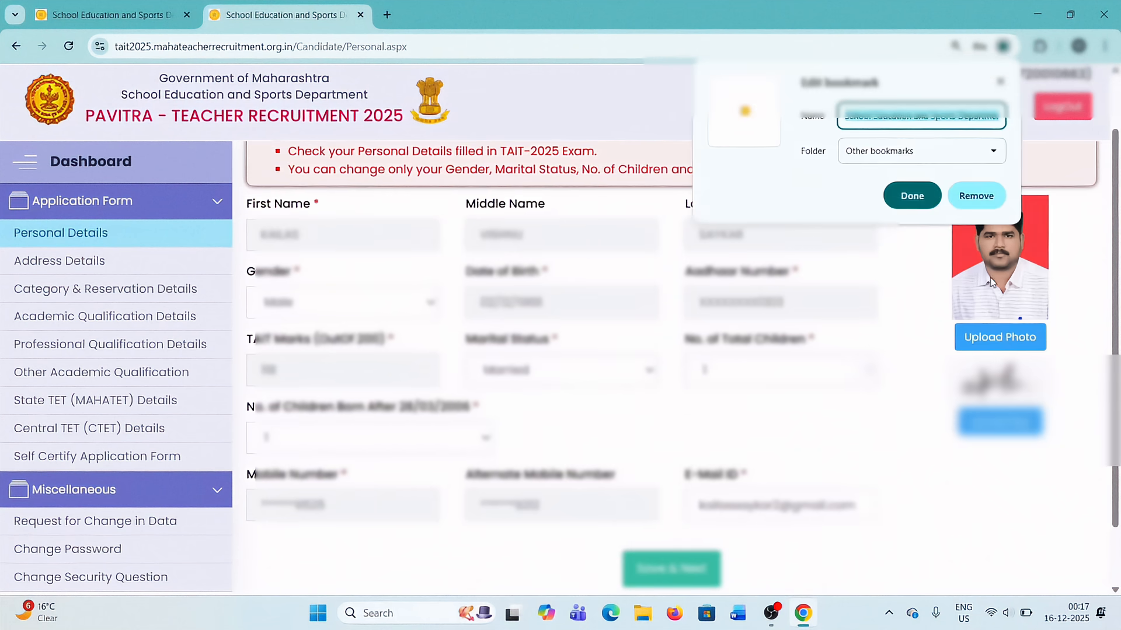
click(914, 352)
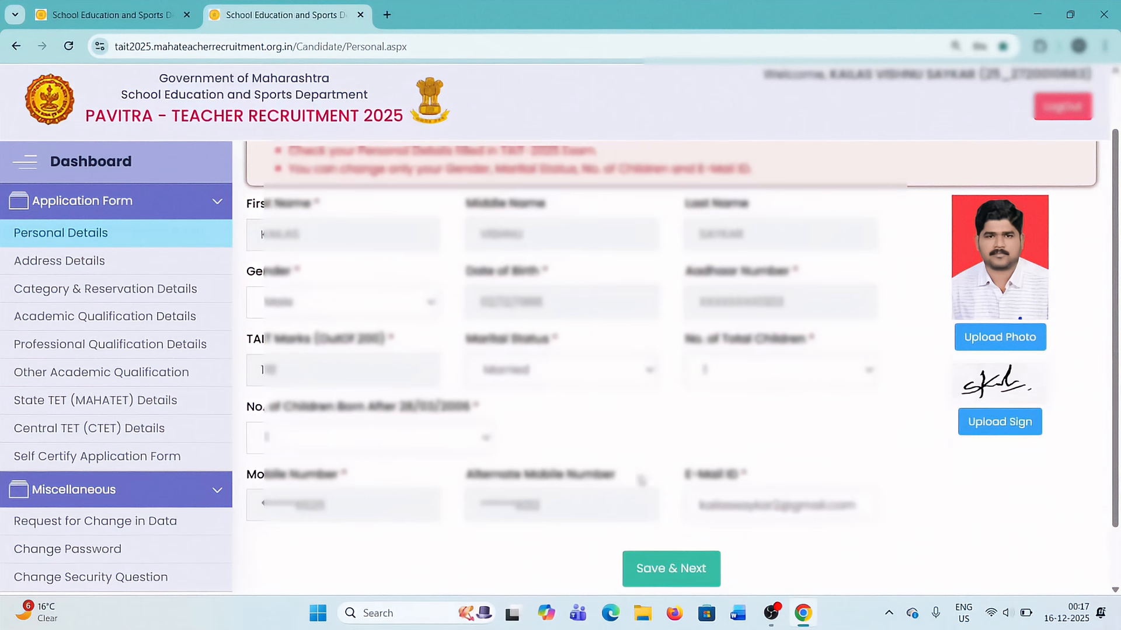
click(671, 577)
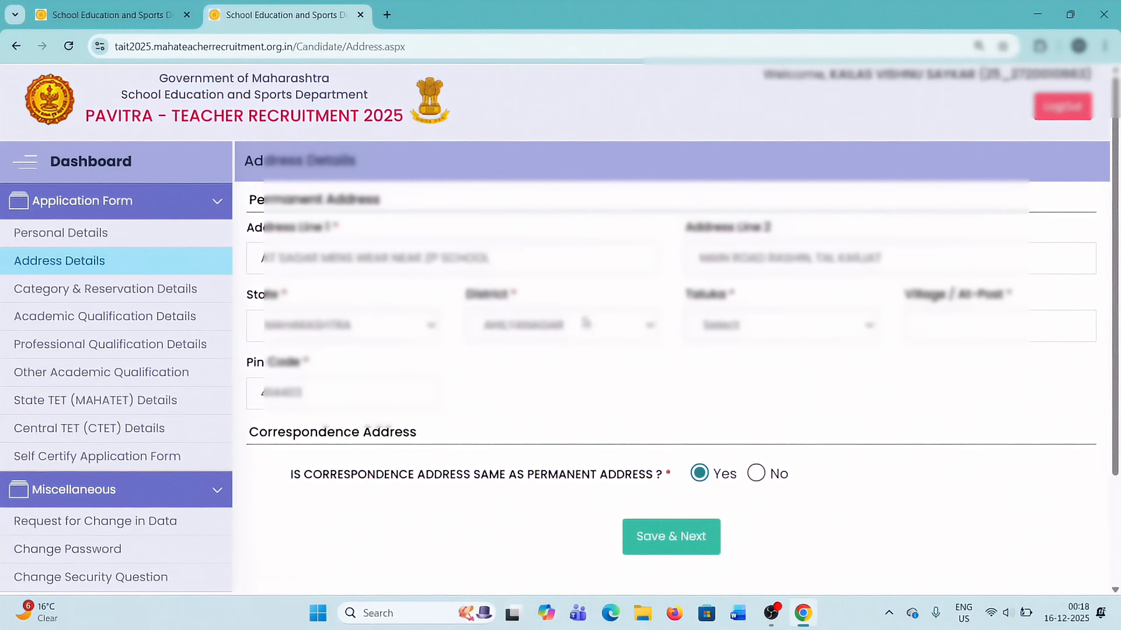
Select the taluka and fill in the village of the permanent address, then save the address details.
click(785, 334)
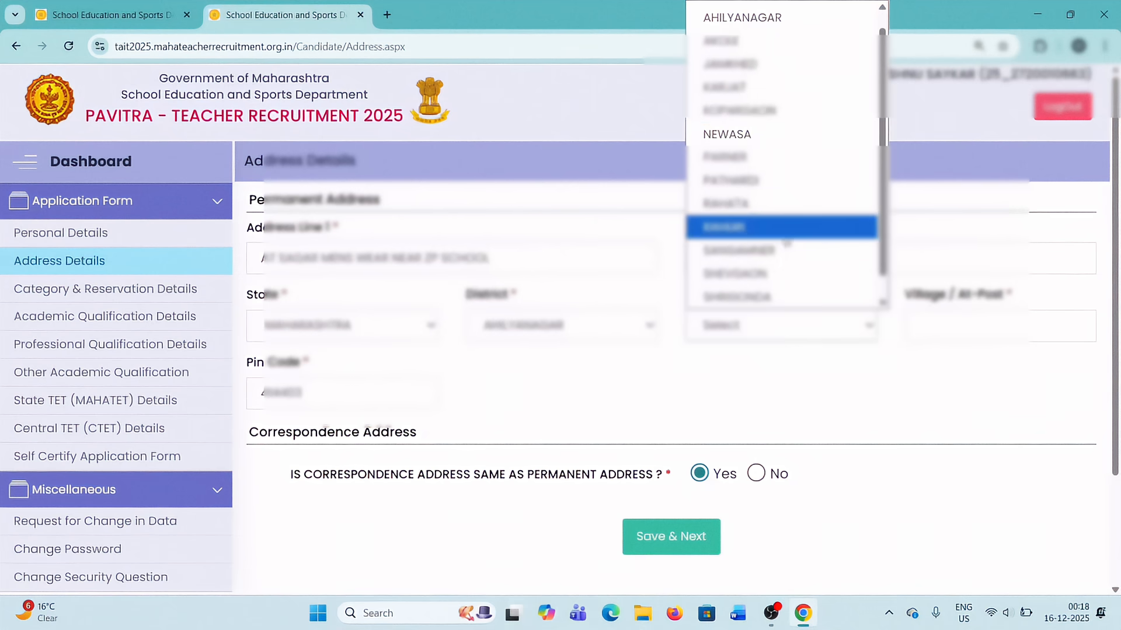
click(782, 87)
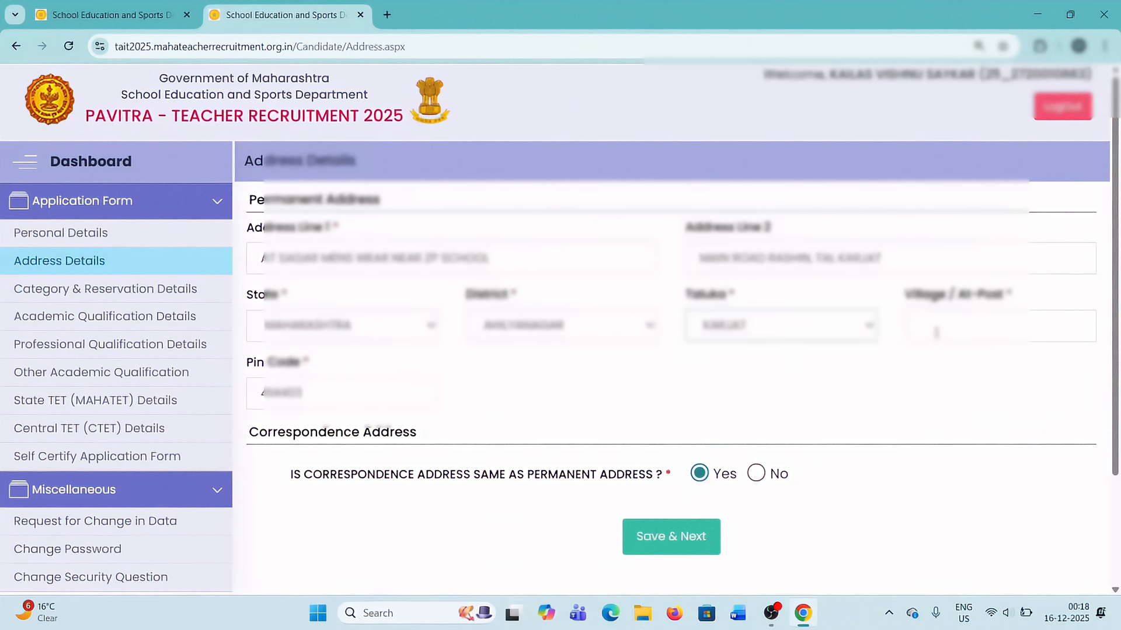
scroll(873, 442, down, 2)
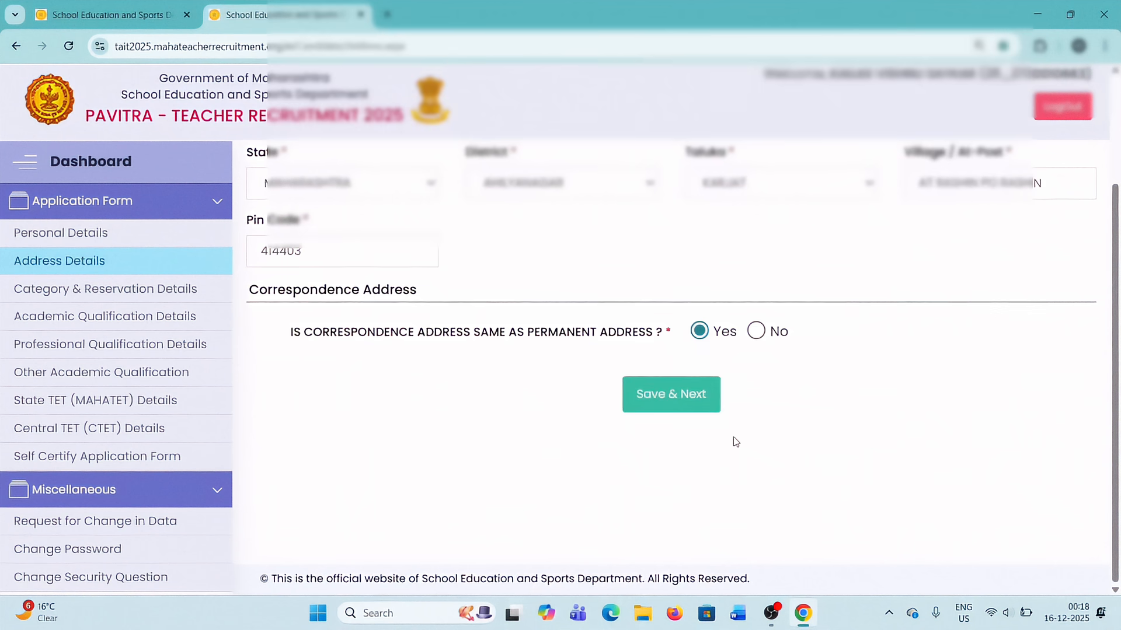
click(672, 415)
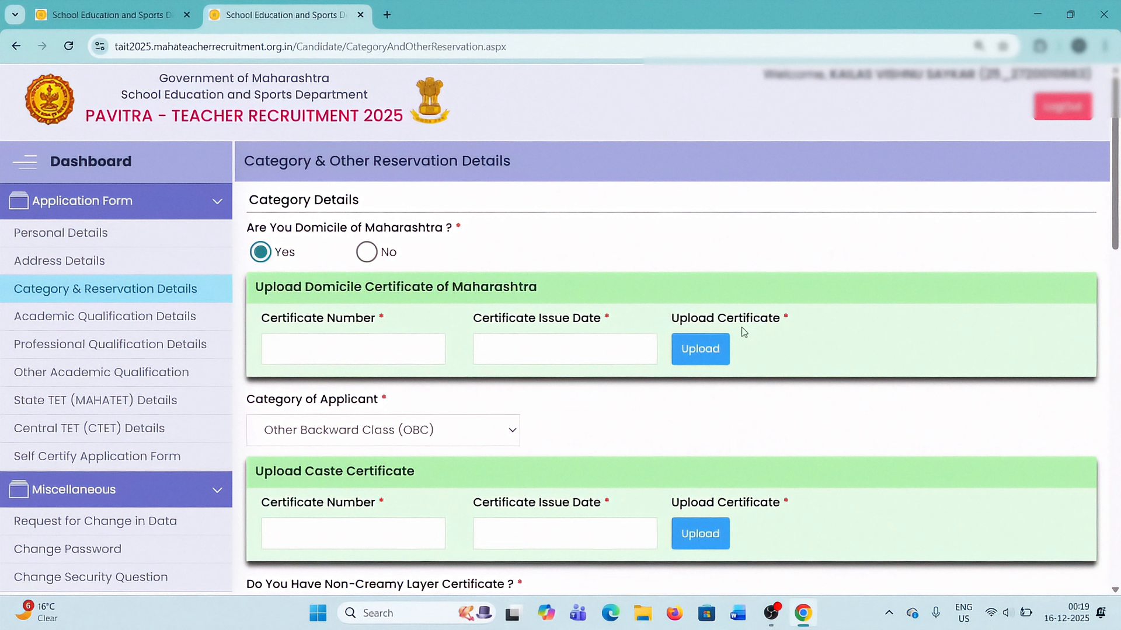
Upload the Maharashtra domicile certificate and fill in its certificate number and the issue date 09/05/2007.
click(698, 351)
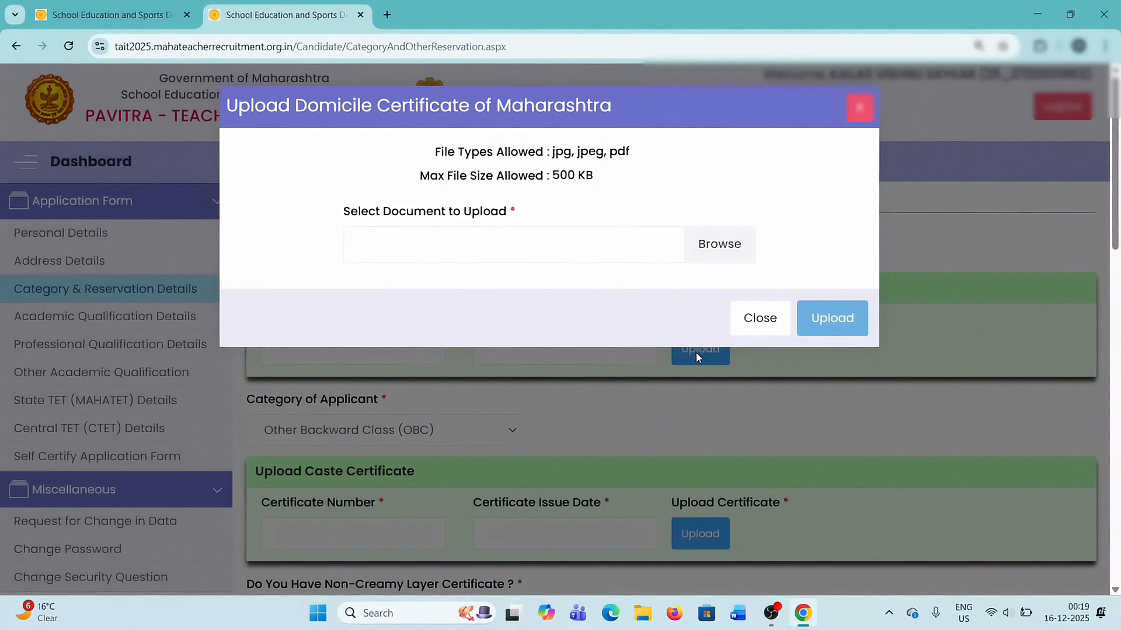
click(706, 247)
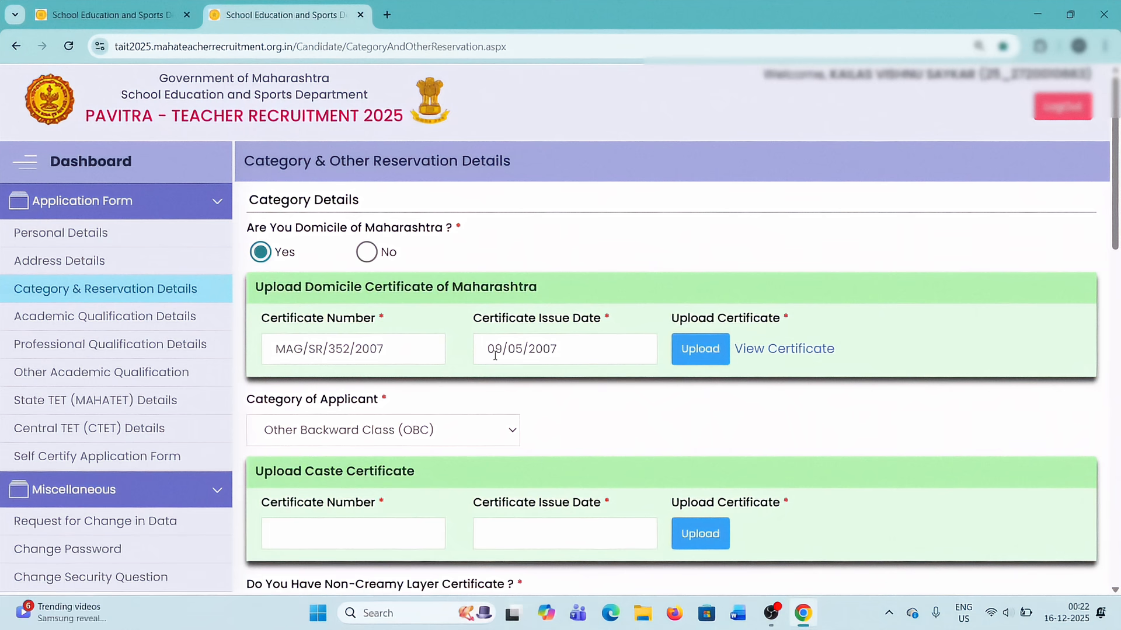
click(703, 350)
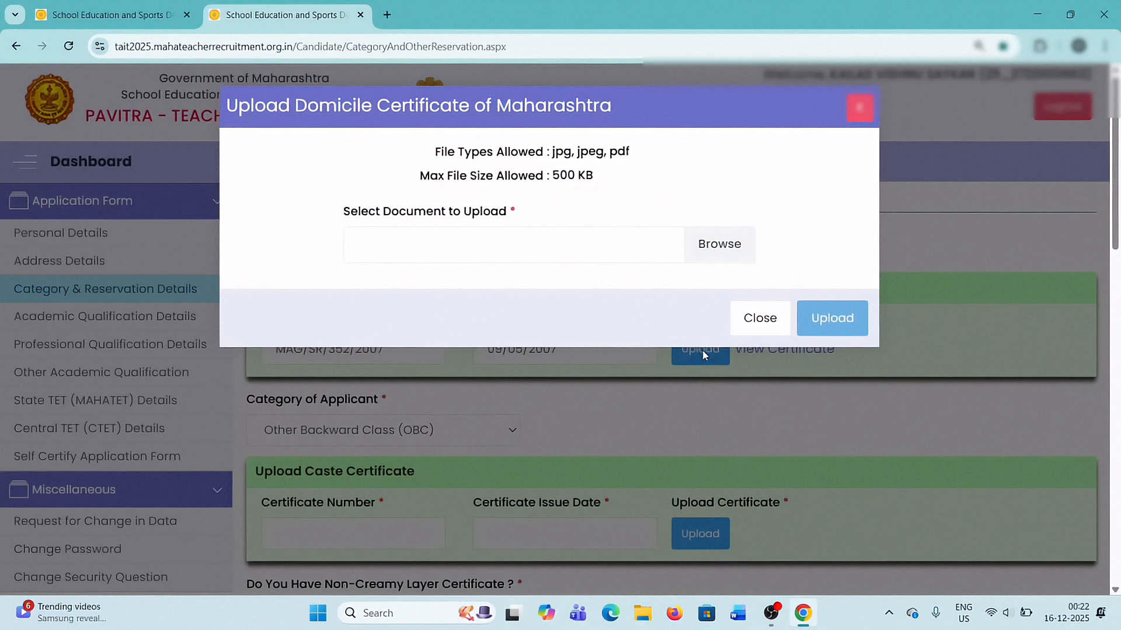
click(858, 106)
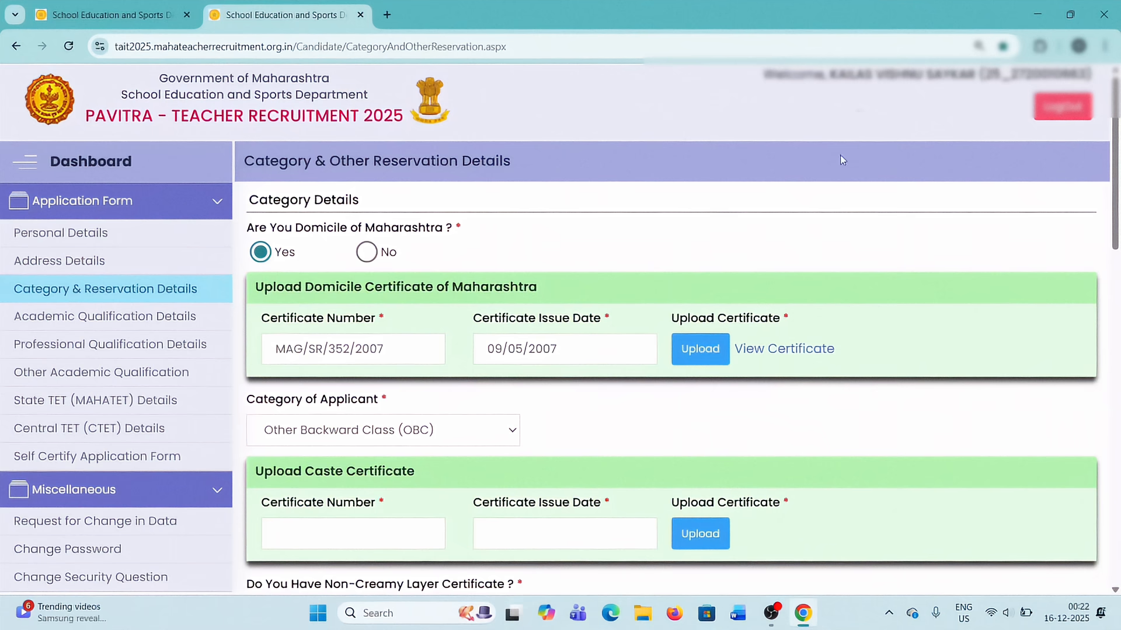
scroll(644, 402, down, 1)
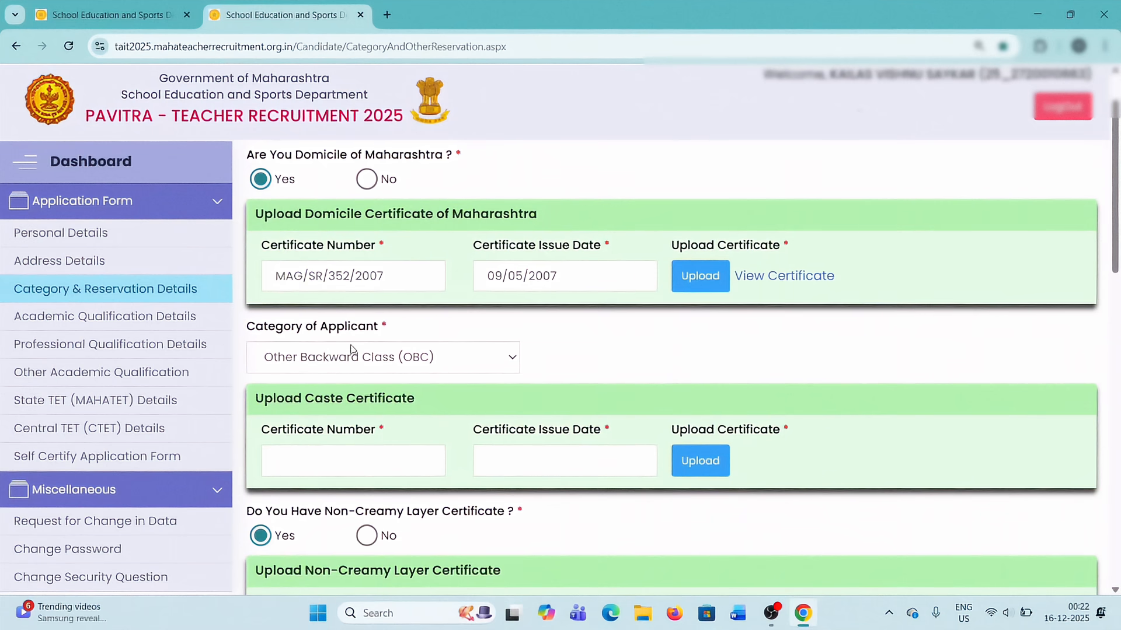
Choose Other Backward Class (OBC) as category and complete the caste and non-creamy layer certificates with issue dates 28/09/2005 and 23/04/2025.
click(441, 361)
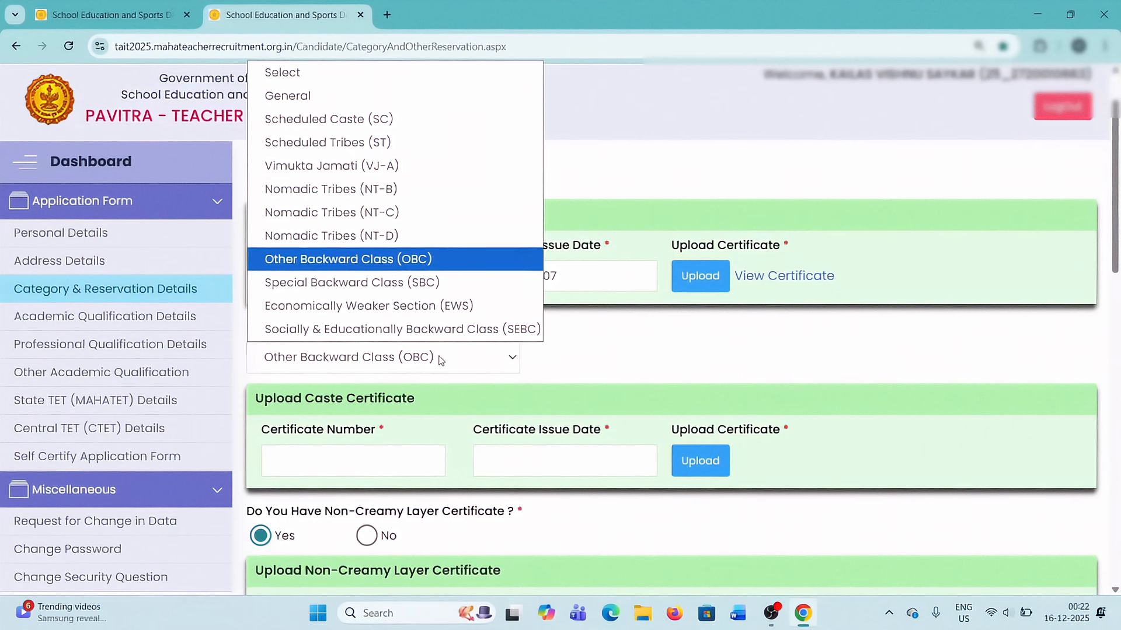
click(411, 259)
scroll(430, 340, down, 2)
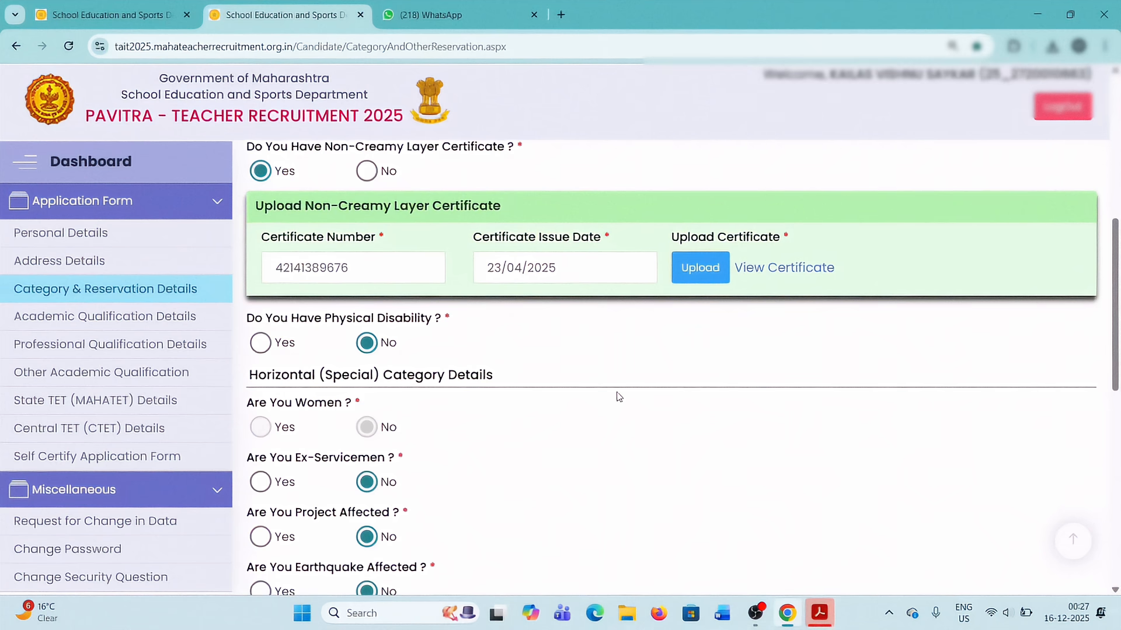
Check the certificate numbers, issue dates and uploaded files of the caste and non-creamy layer certificates.
scroll(610, 365, up, 2)
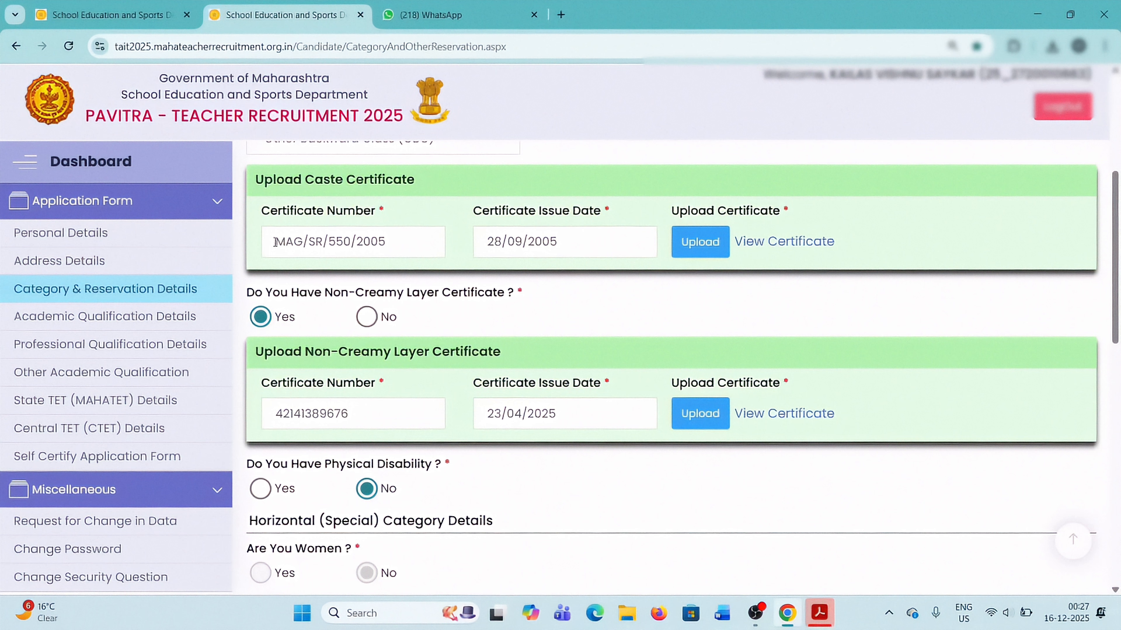
drag(276, 241, 411, 236)
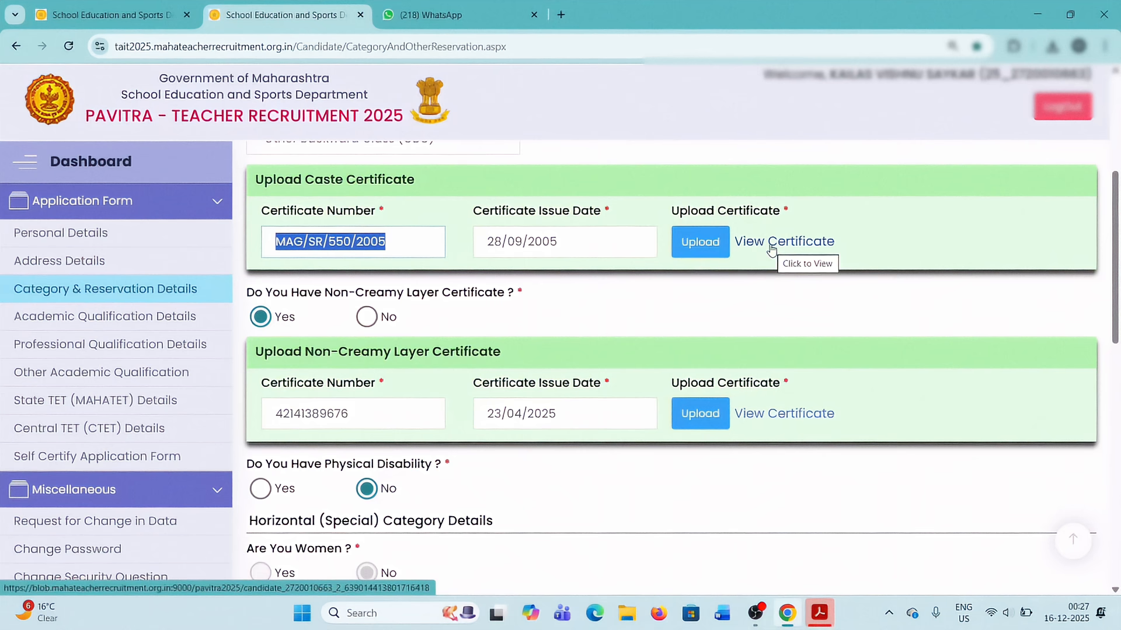
scroll(387, 367, down, 1)
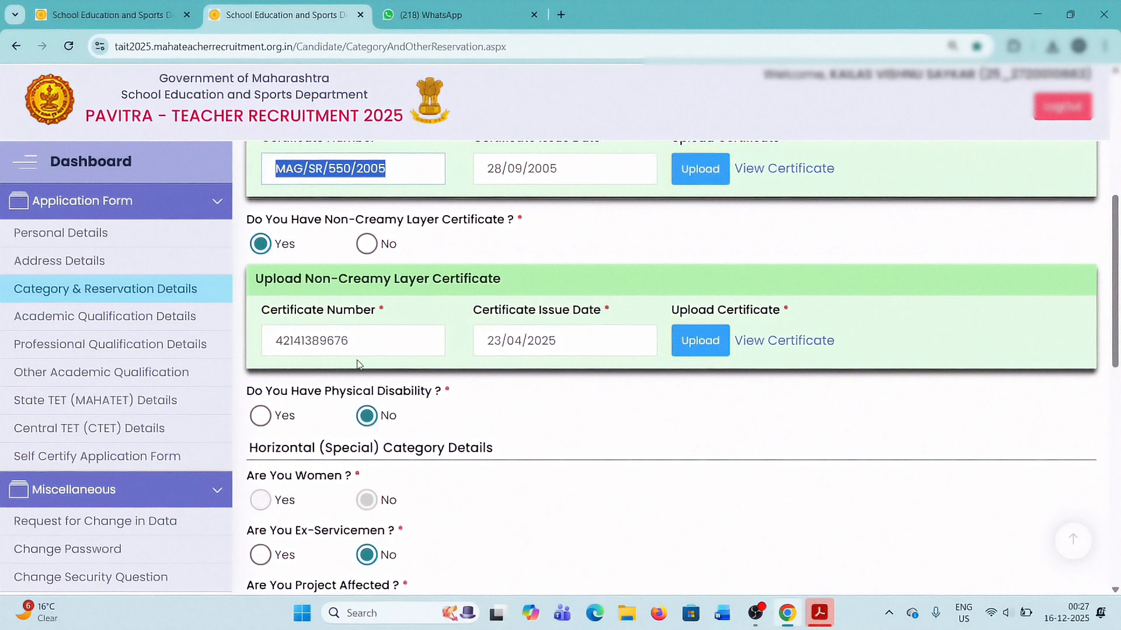
drag(353, 343, 274, 344)
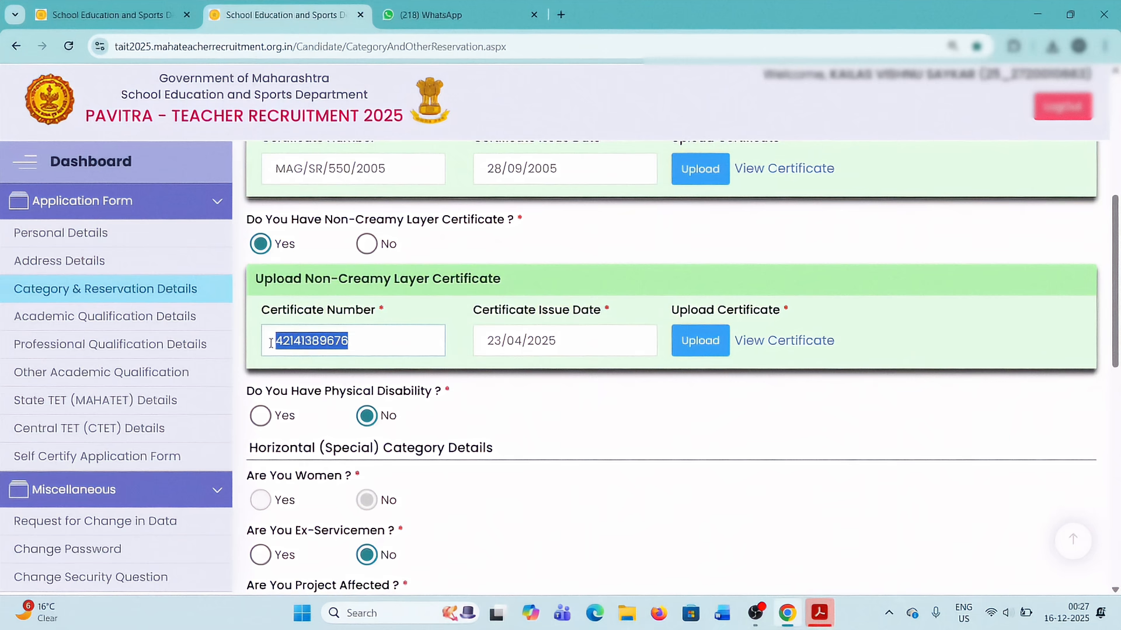
scroll(314, 354, down, 1)
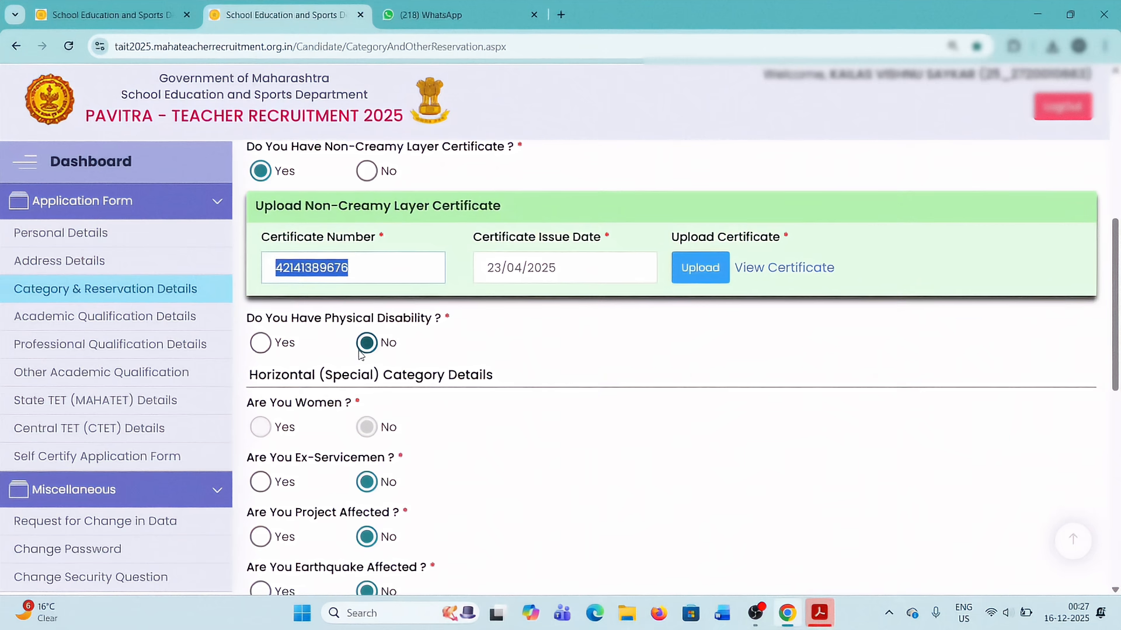
Review the No answers for disability, special category and other details, then save and continue to the academic qualification details.
scroll(360, 354, down, 1)
scroll(360, 354, down, 1)
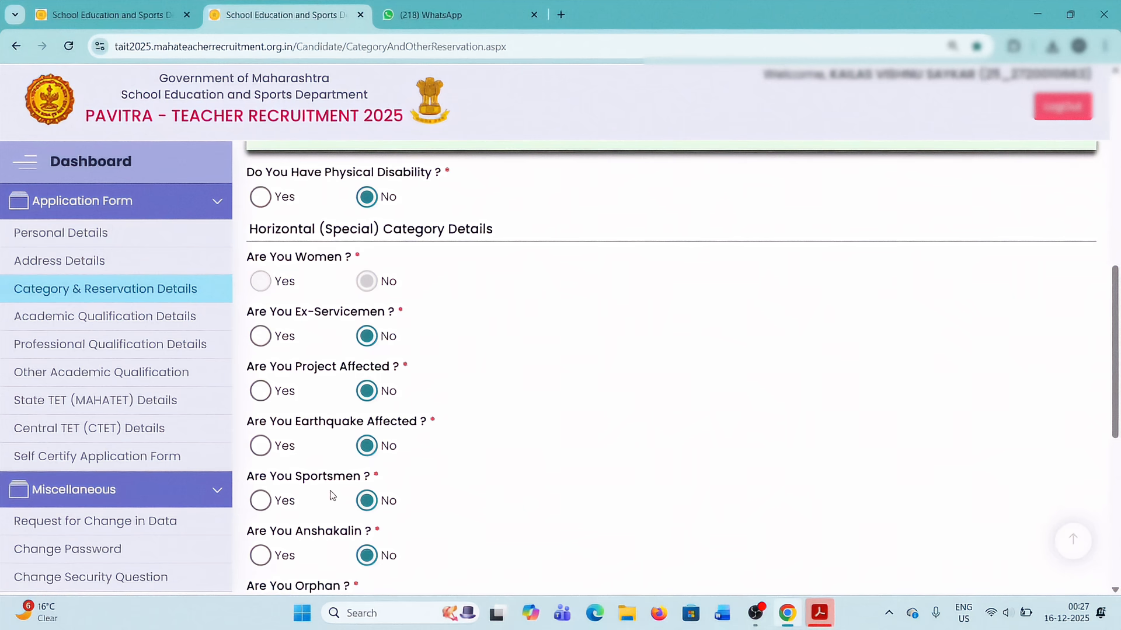
scroll(335, 493, down, 2)
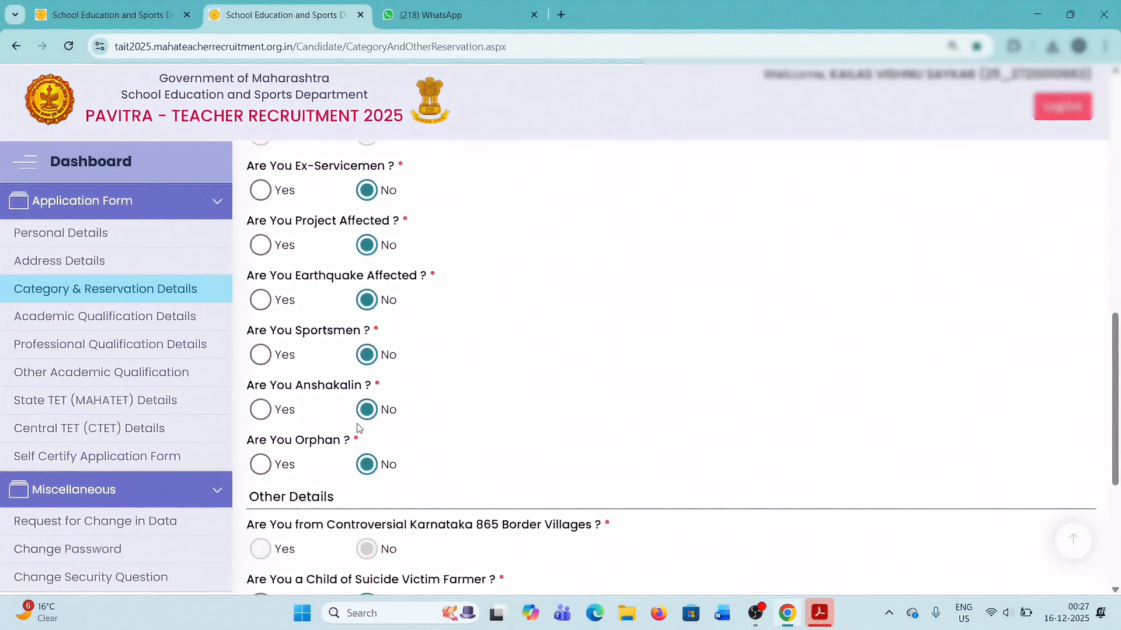
scroll(357, 429, down, 2)
scroll(358, 428, down, 2)
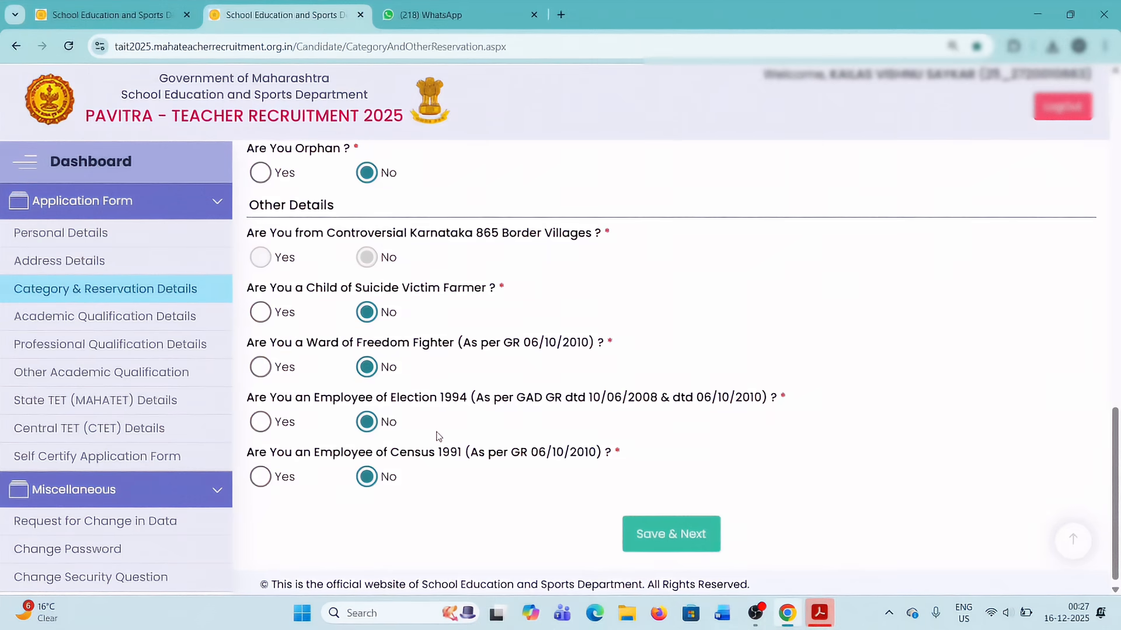
scroll(438, 436, up, 6)
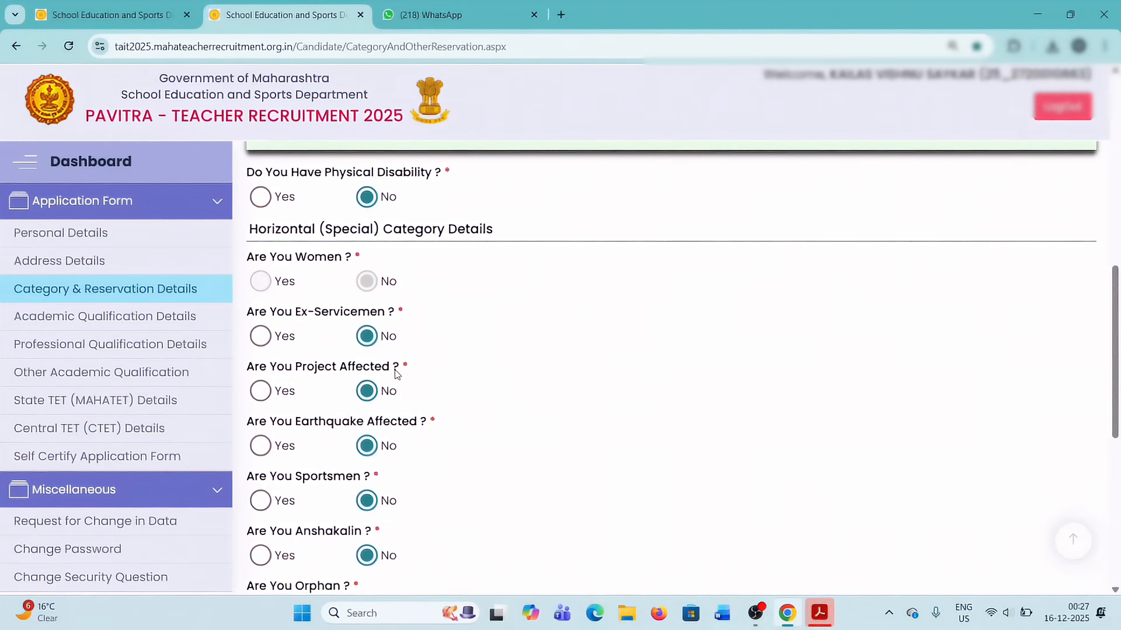
scroll(396, 374, down, 2)
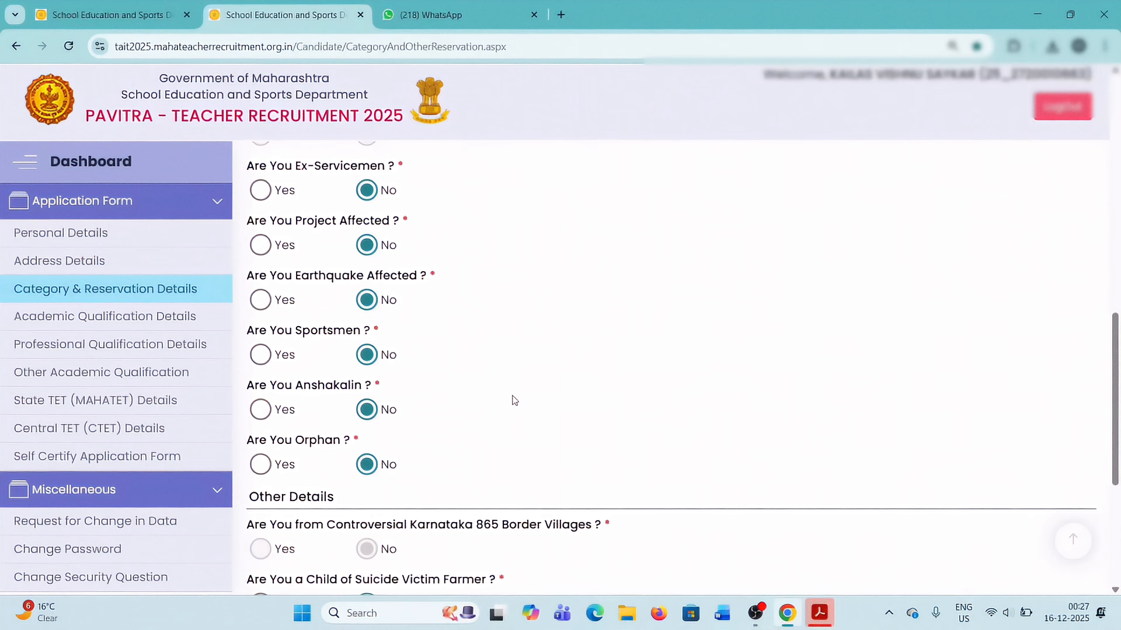
scroll(513, 400, down, 4)
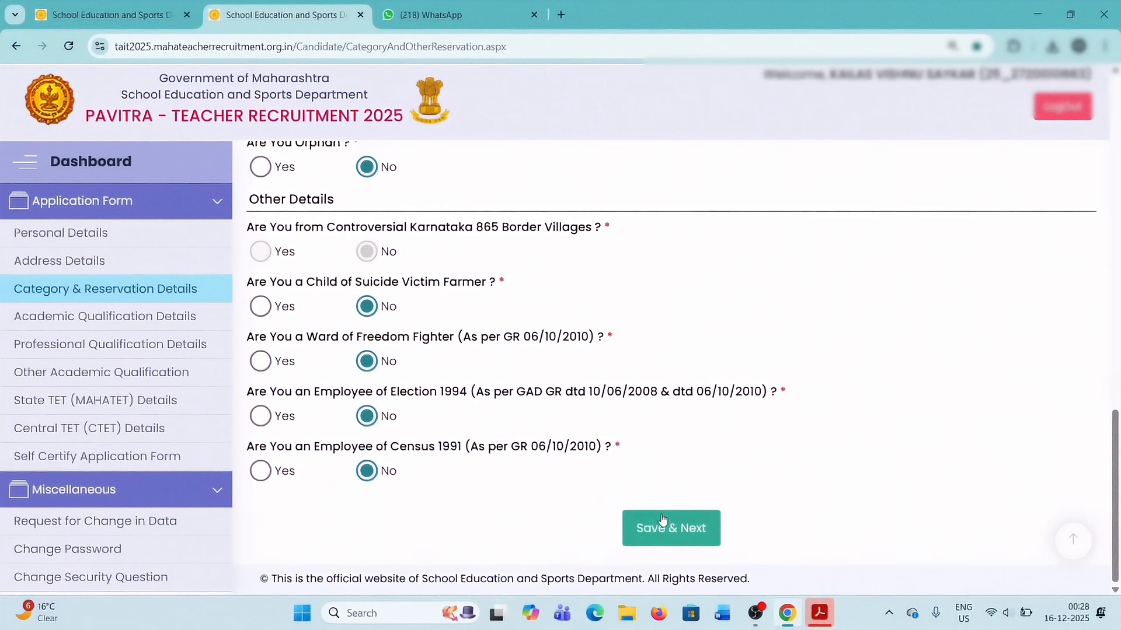
click(672, 537)
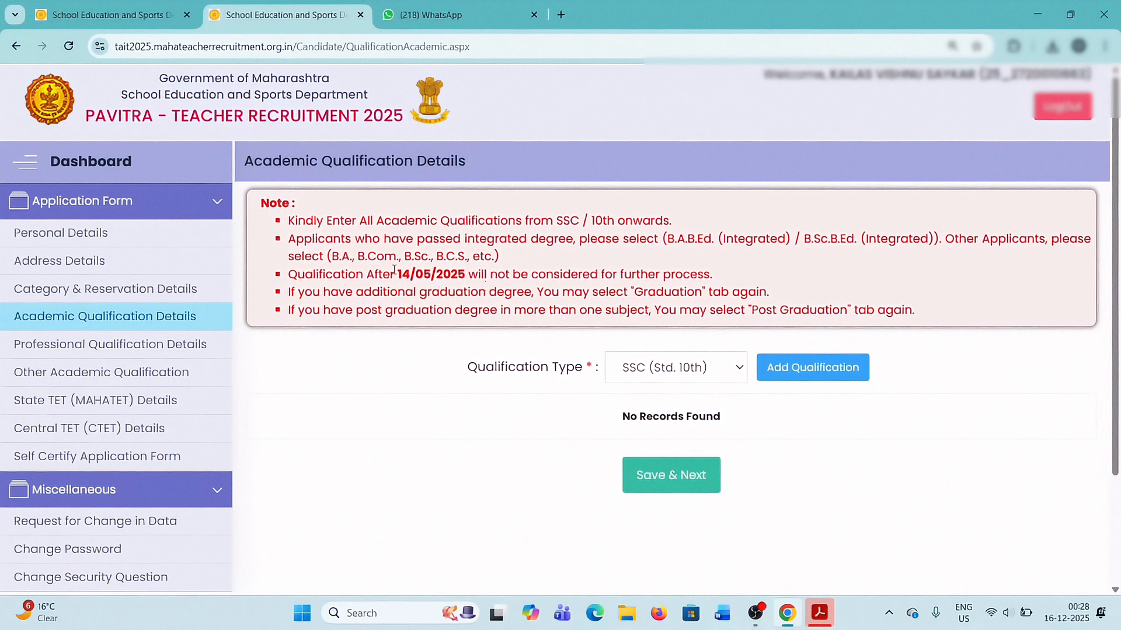
Check the qualification cut-off date in the note and start adding an SSC (Std. 10th) qualification.
drag(396, 271, 458, 273)
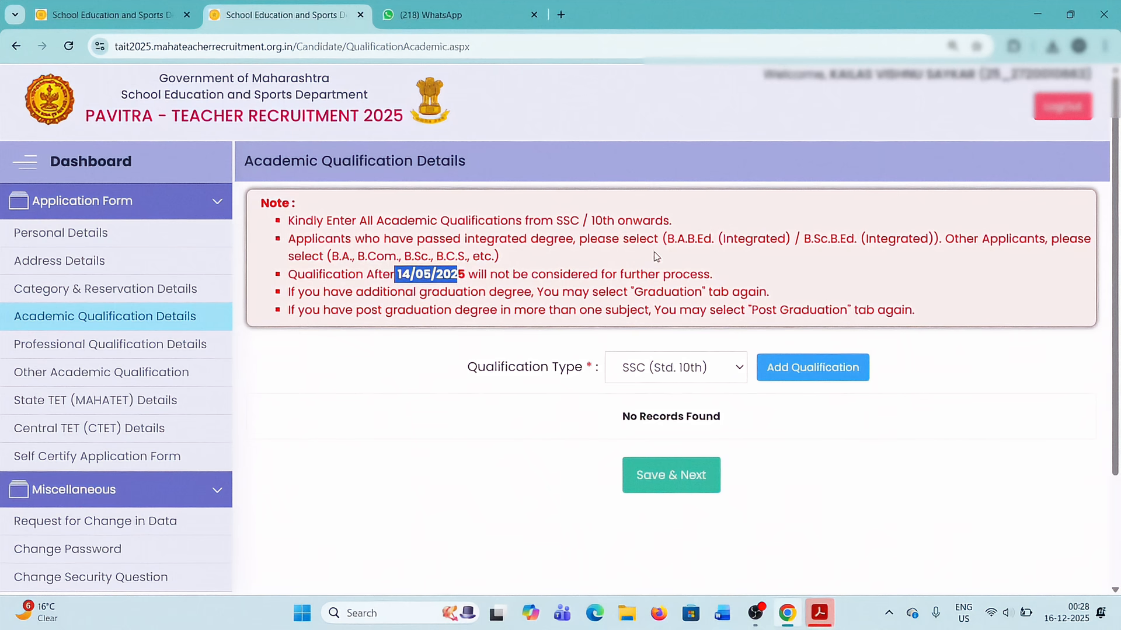
click(738, 370)
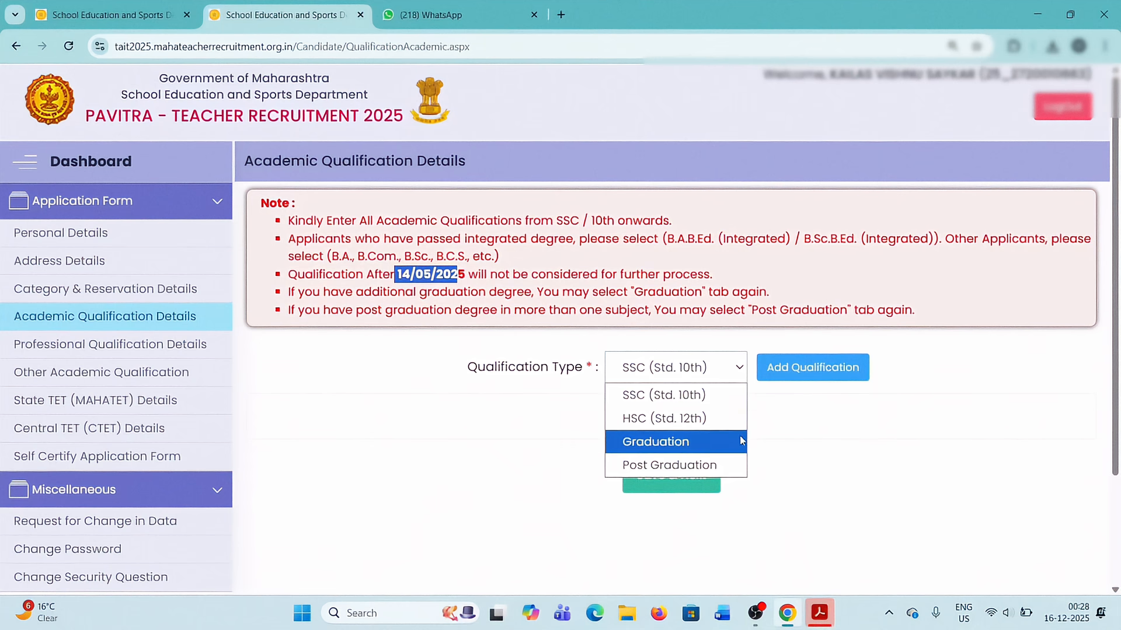
click(782, 424)
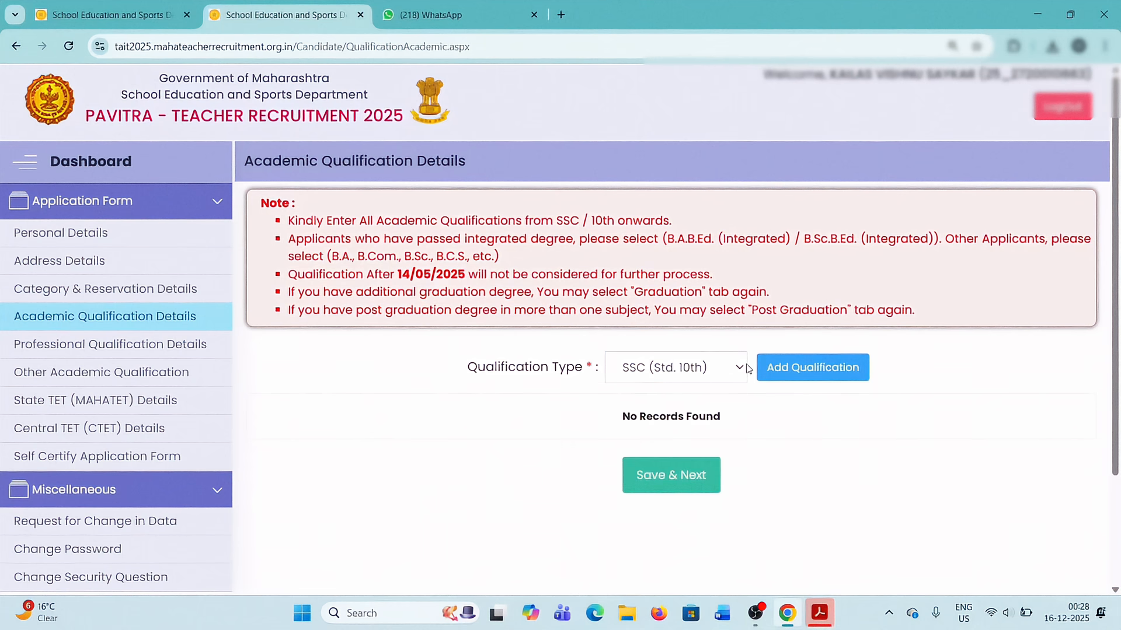
click(810, 373)
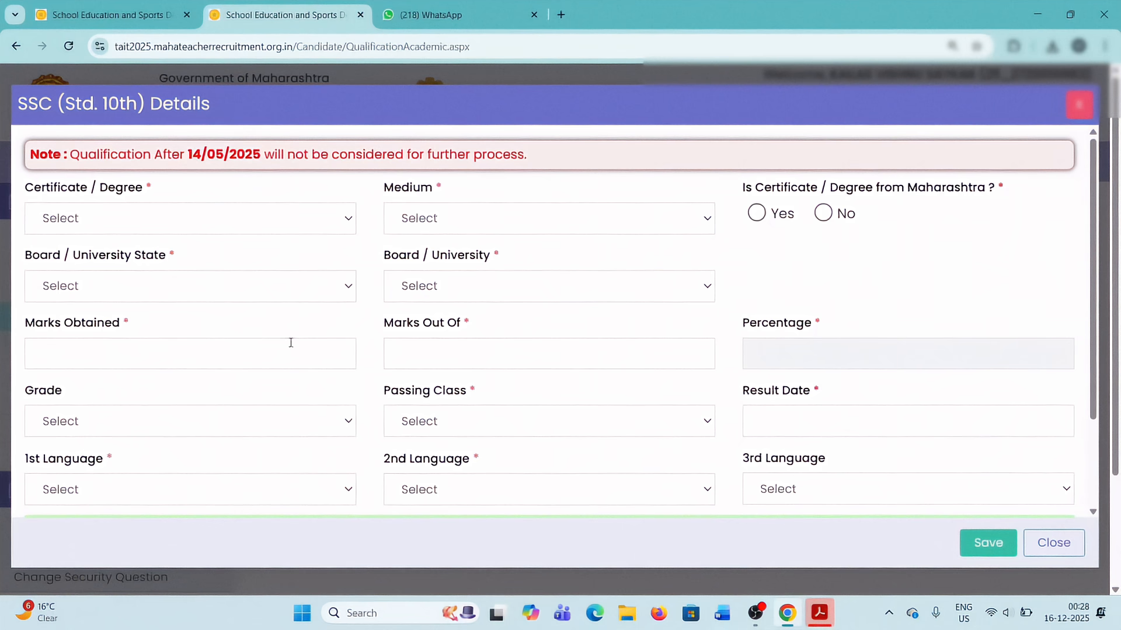
Set the SSC certificate type to S.S.C. and its medium to Marathi.
click(111, 220)
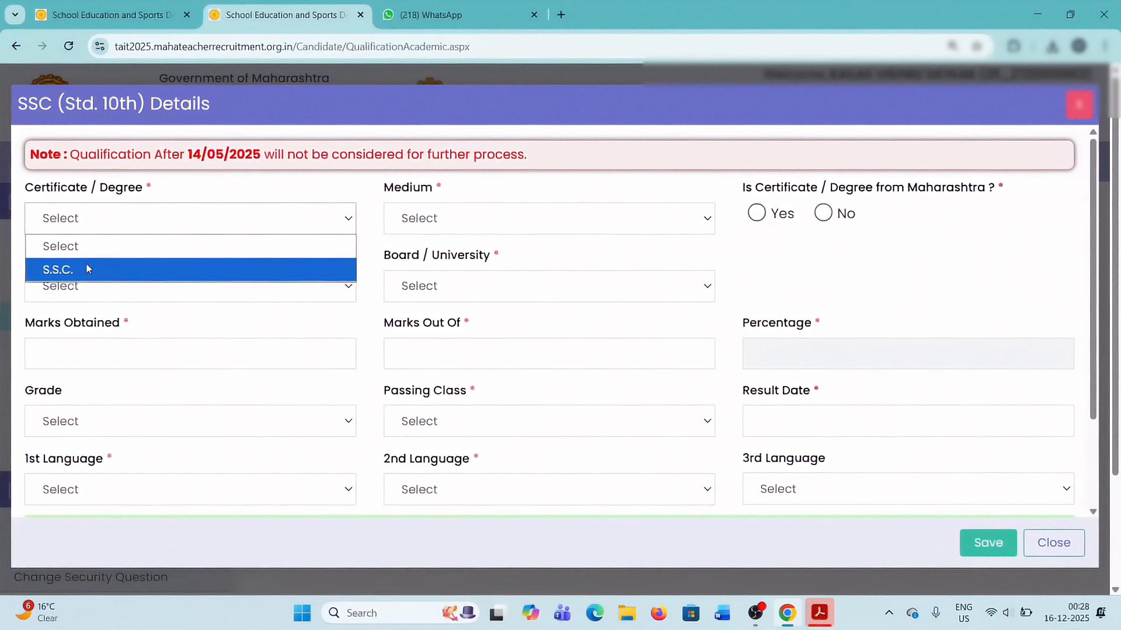
click(87, 264)
click(497, 220)
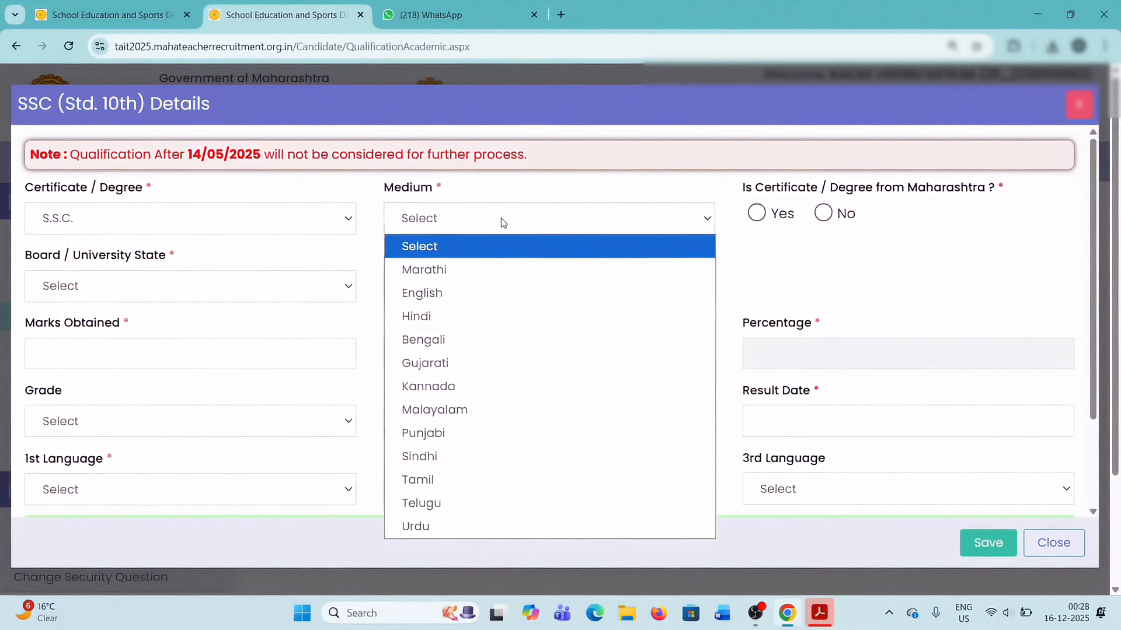
click(468, 268)
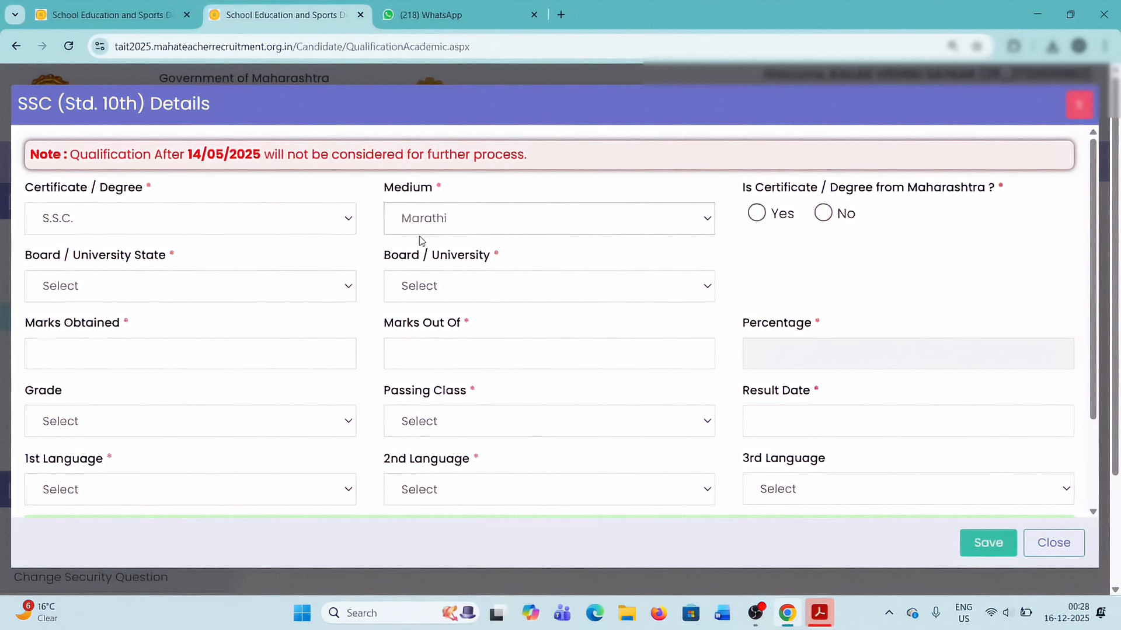
click(489, 219)
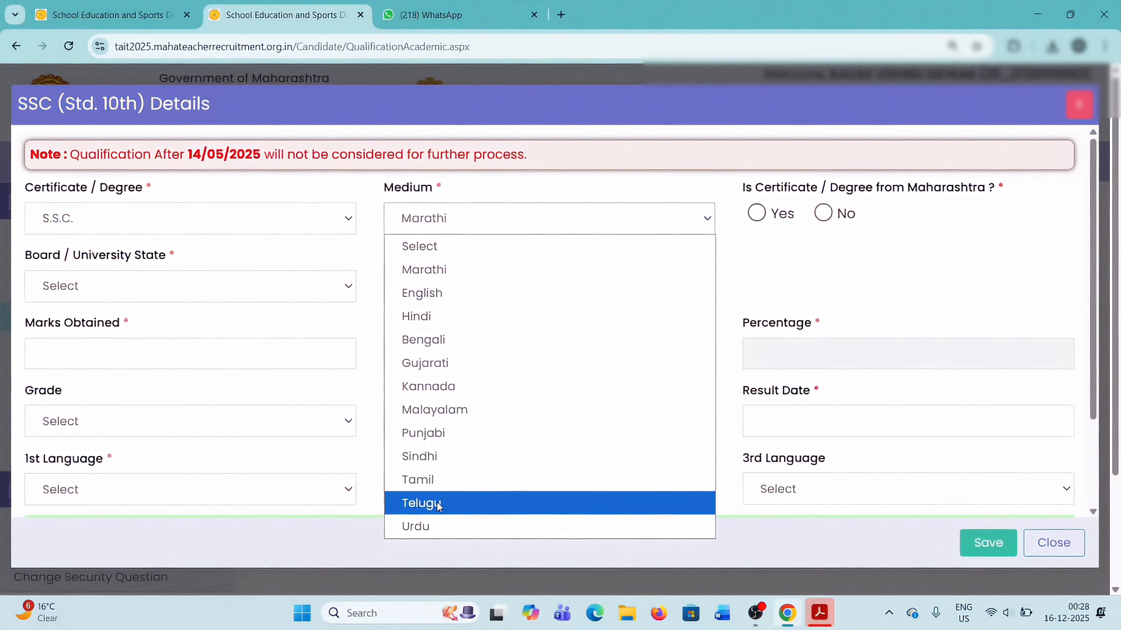
click(437, 272)
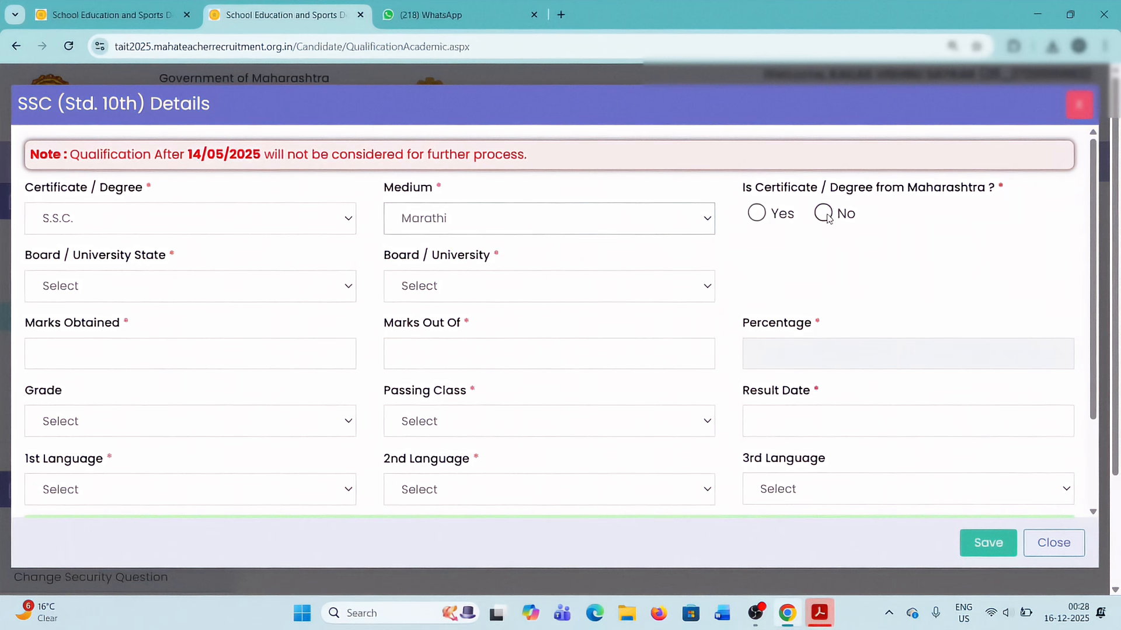
click(755, 213)
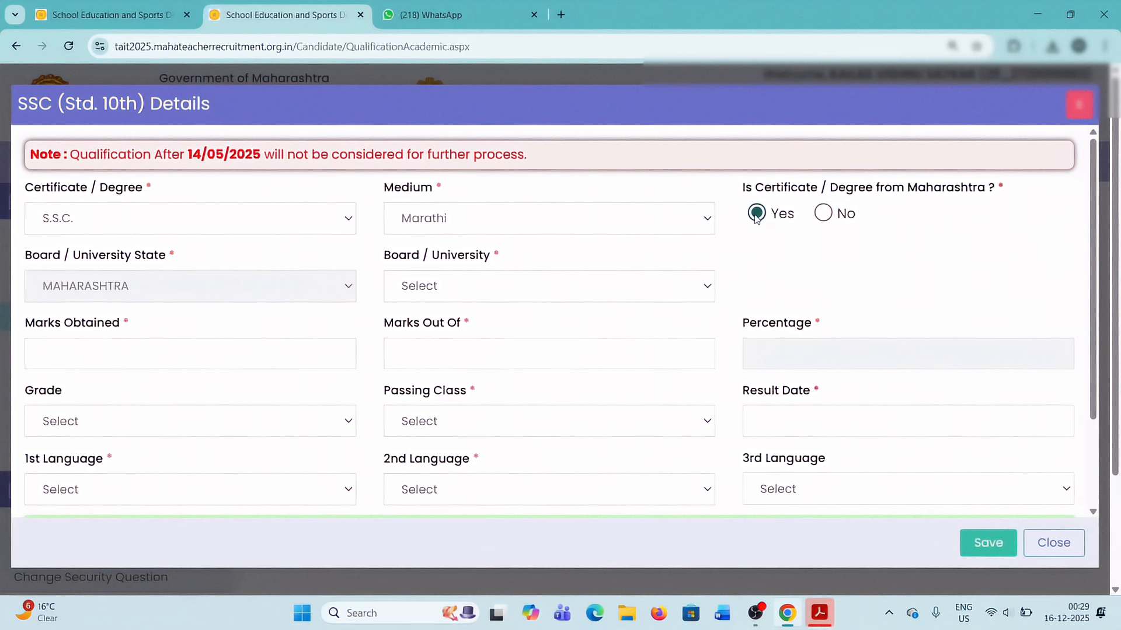
click(823, 213)
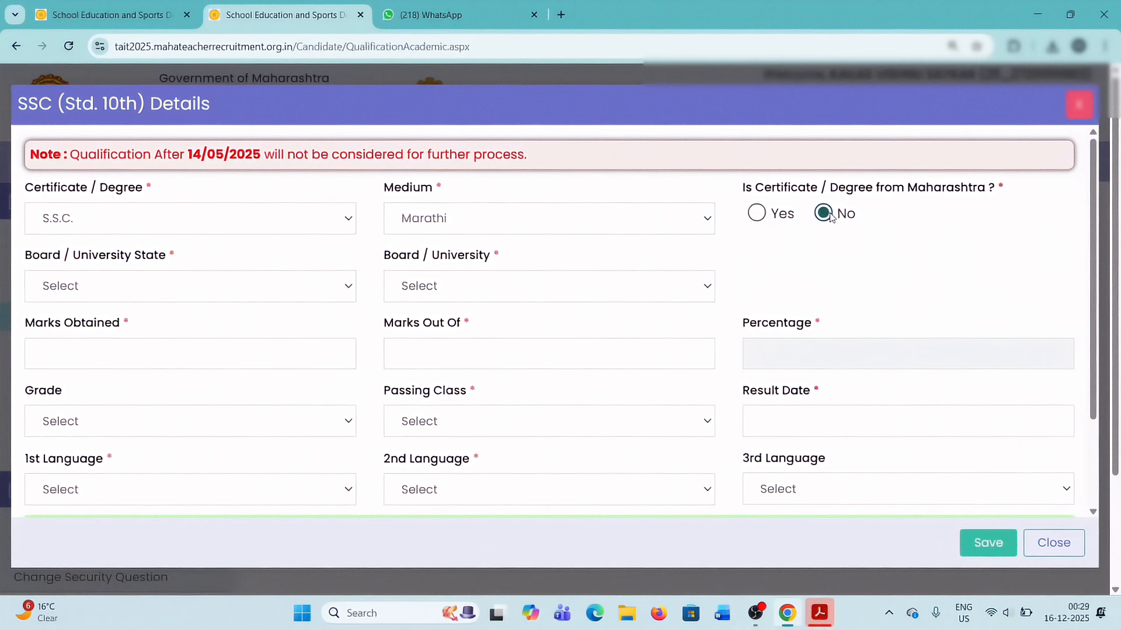
click(223, 289)
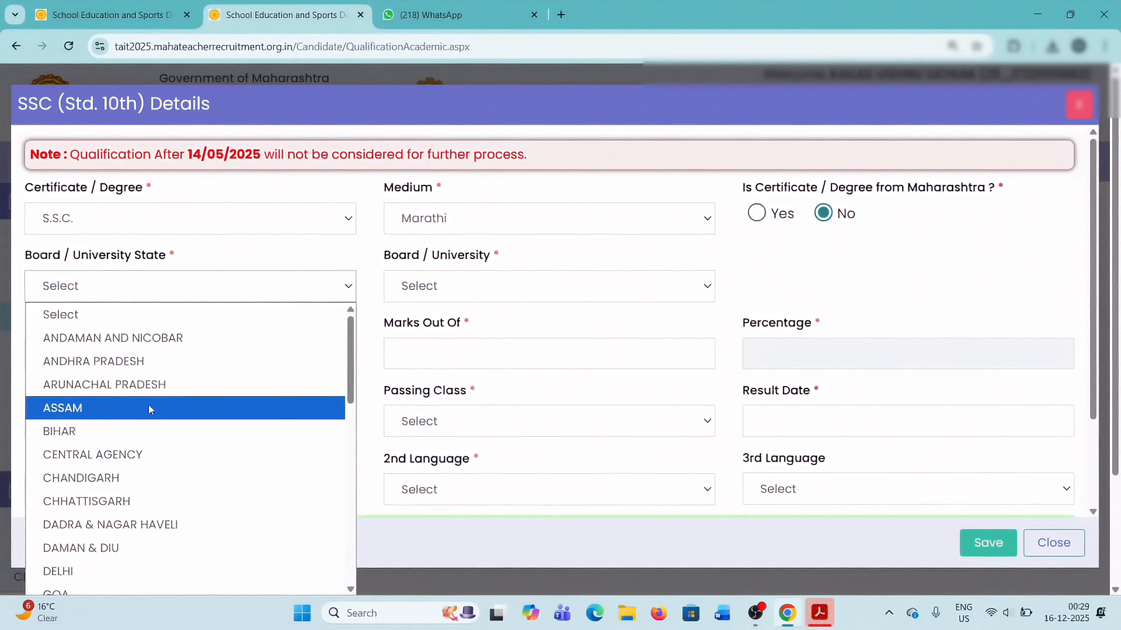
Mark the certificate as from Maharashtra and select Maharashtra State Board Of Secondary And Higher Secondary Education, Pune as the board.
click(756, 215)
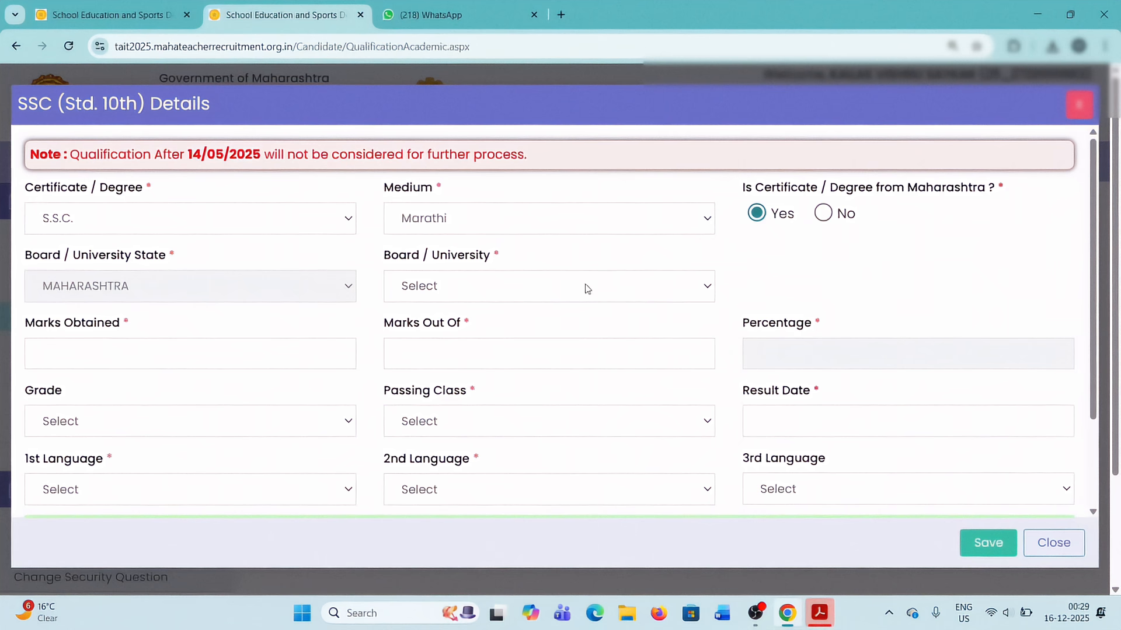
click(489, 291)
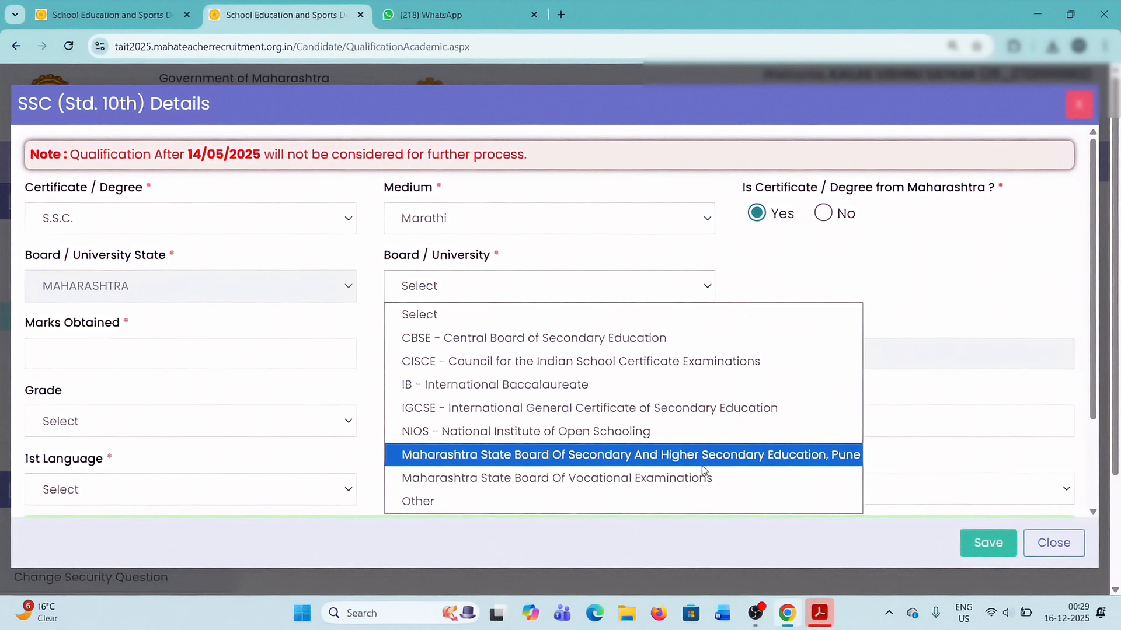
click(750, 461)
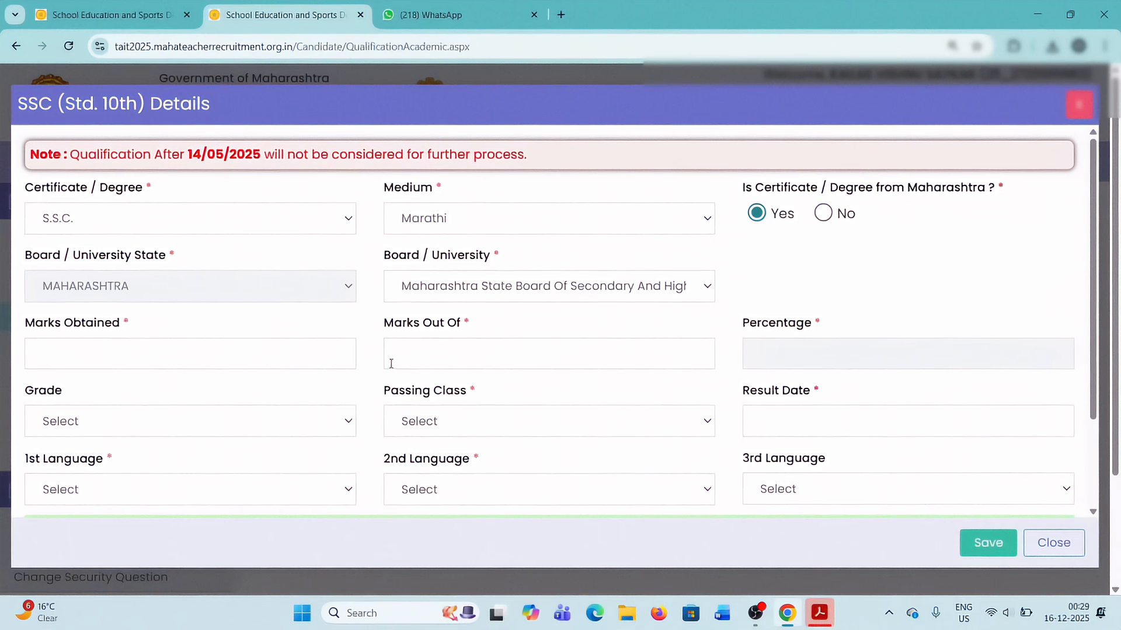
Enter 554 out of 750 marks, grade A, First Division, languages Marathi, Hindi, English, and upload the certificate, with result and issue dates 24/06/2005.
scroll(409, 379, down, 1)
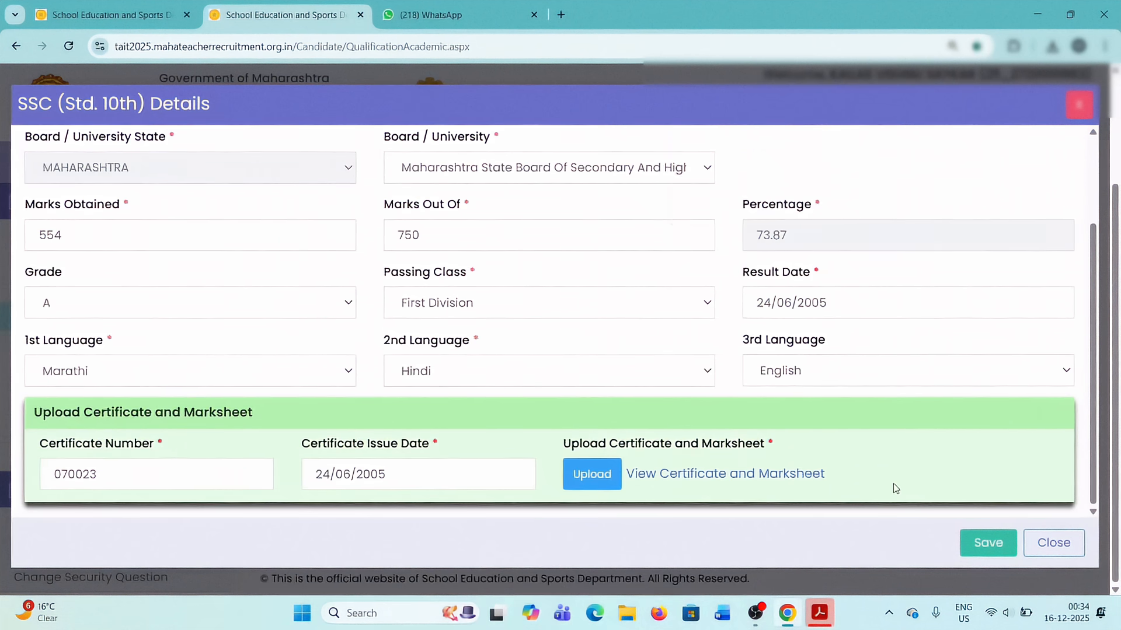
key(ctrl+d)
click(918, 301)
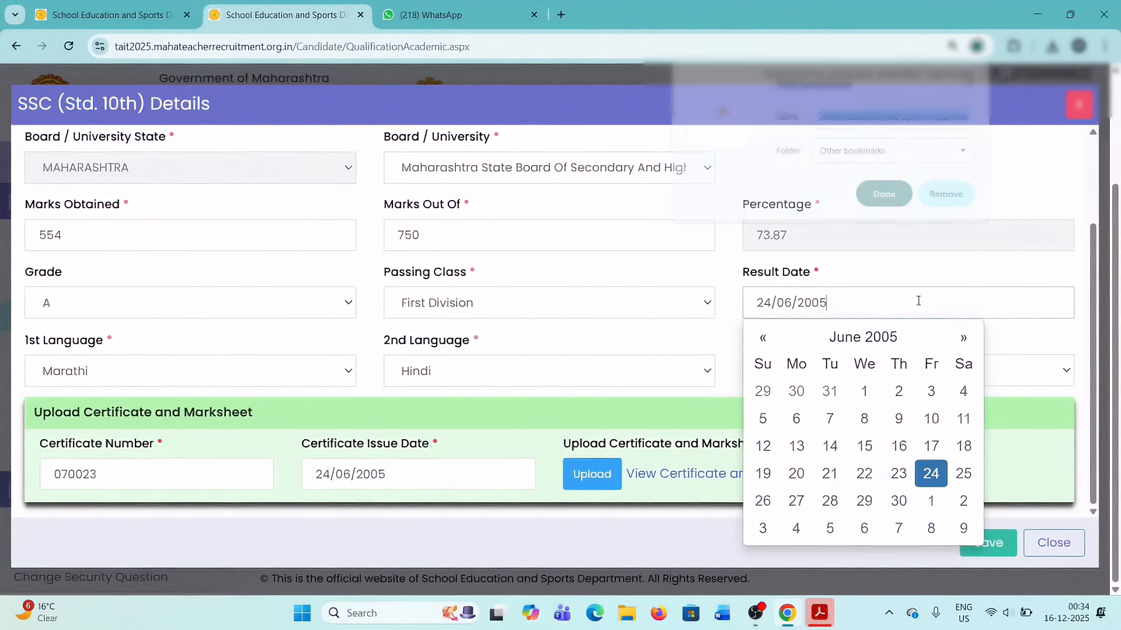
click(958, 267)
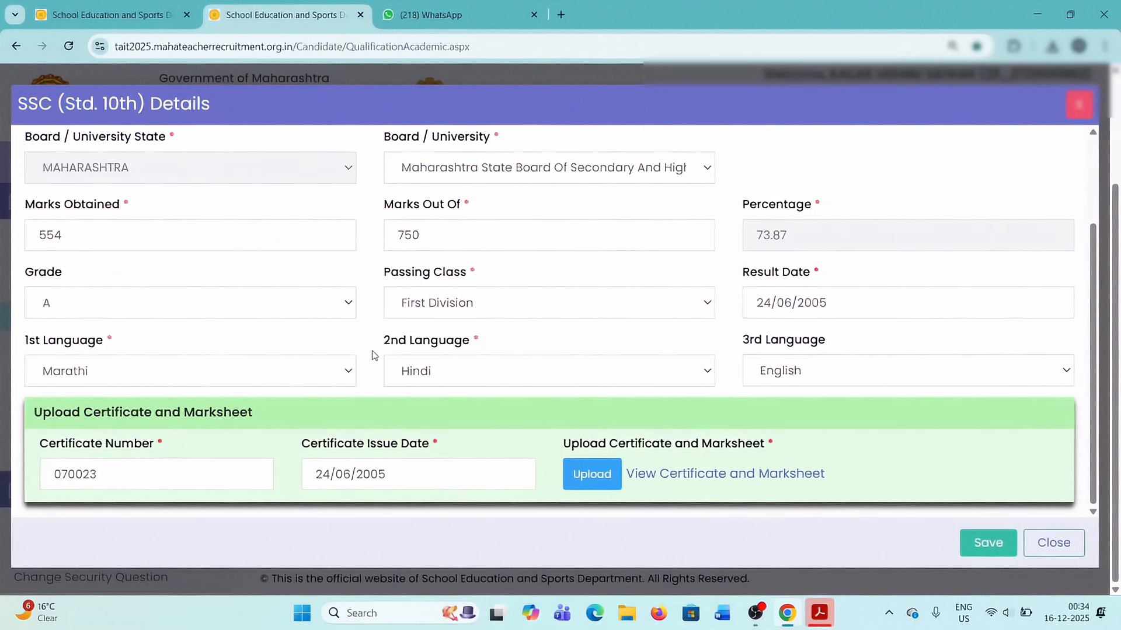
Review the SSC entries, keep Marathi as first and English as third language, and save the SSC qualification.
scroll(377, 353, up, 1)
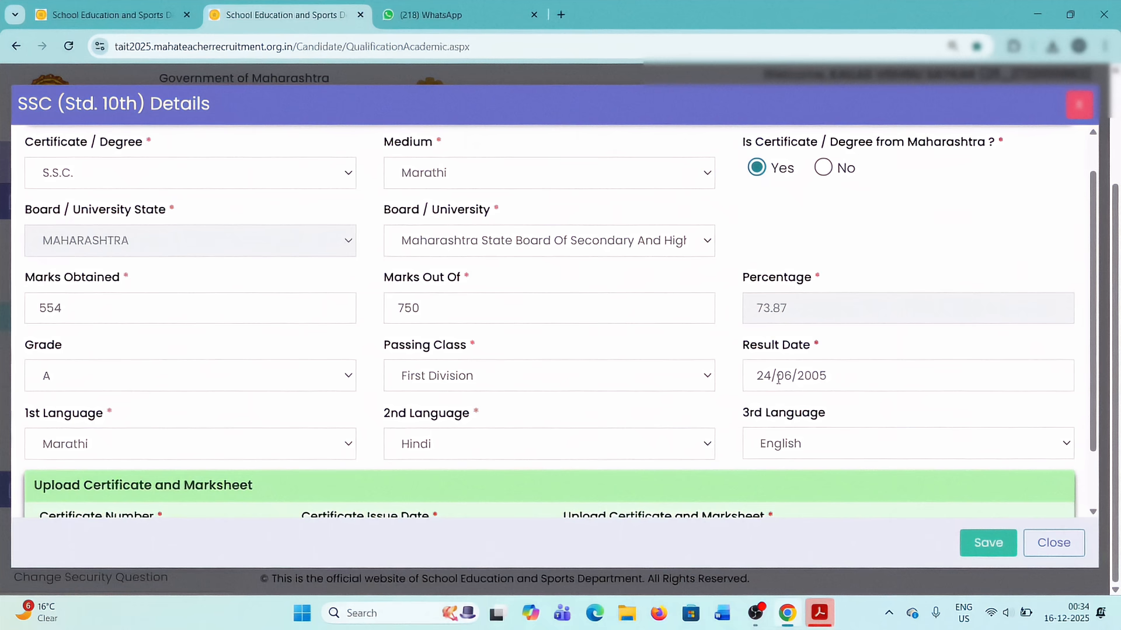
scroll(173, 452, down, 1)
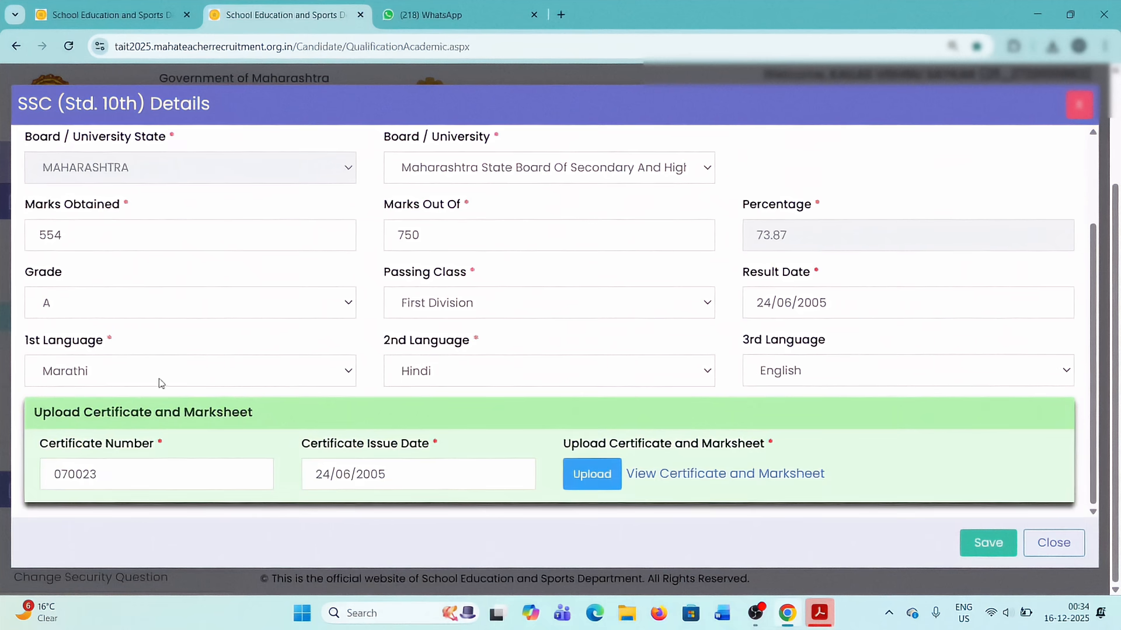
click(256, 379)
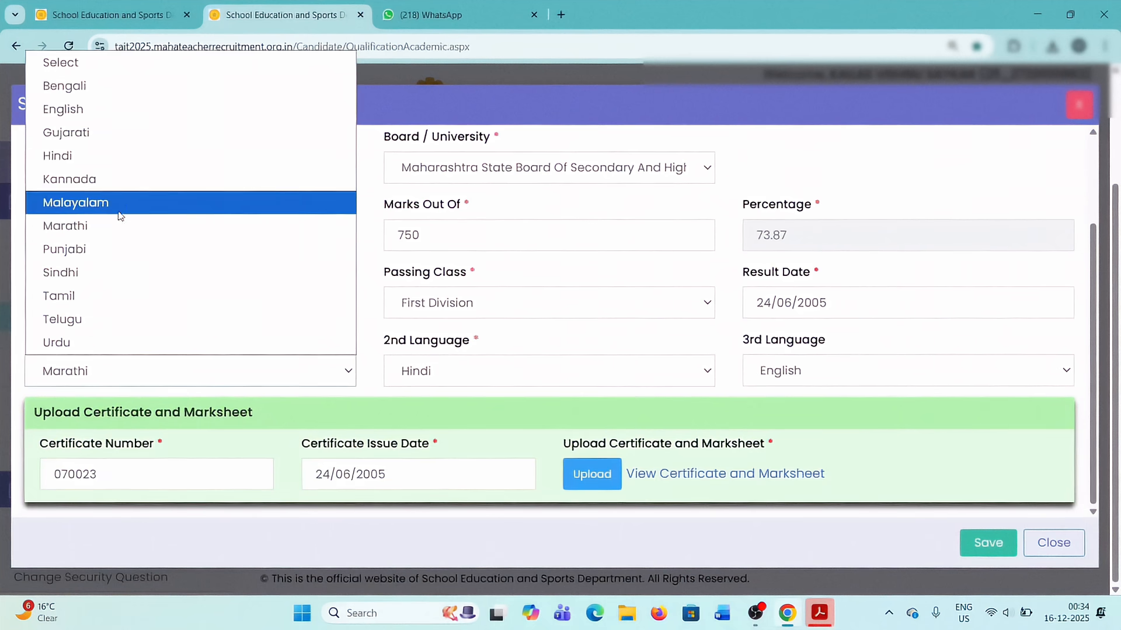
click(110, 232)
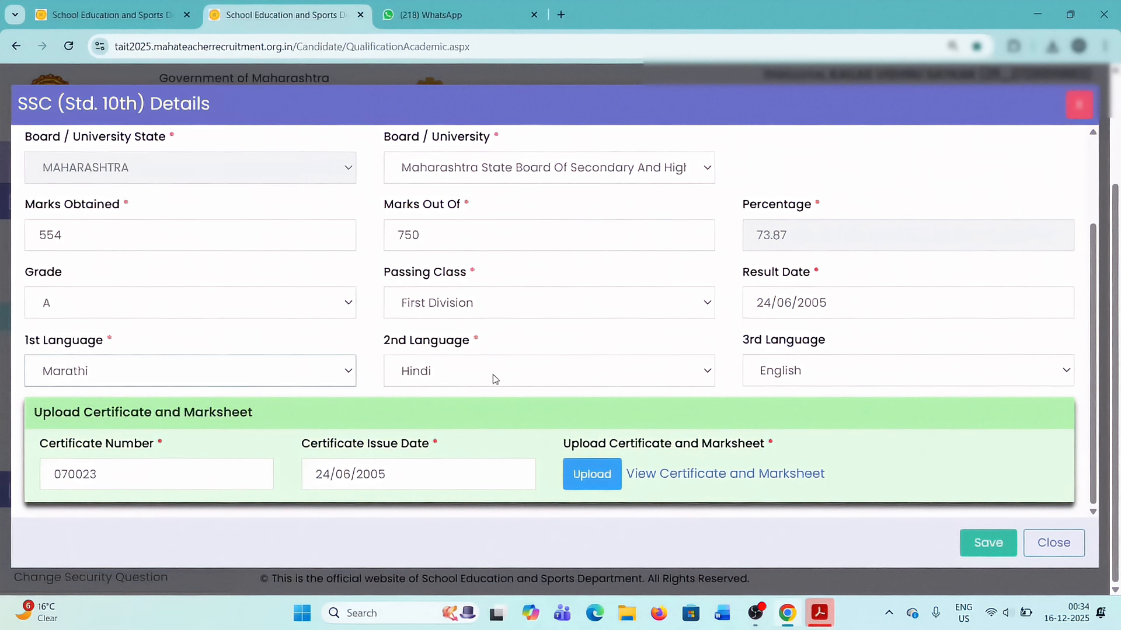
click(838, 383)
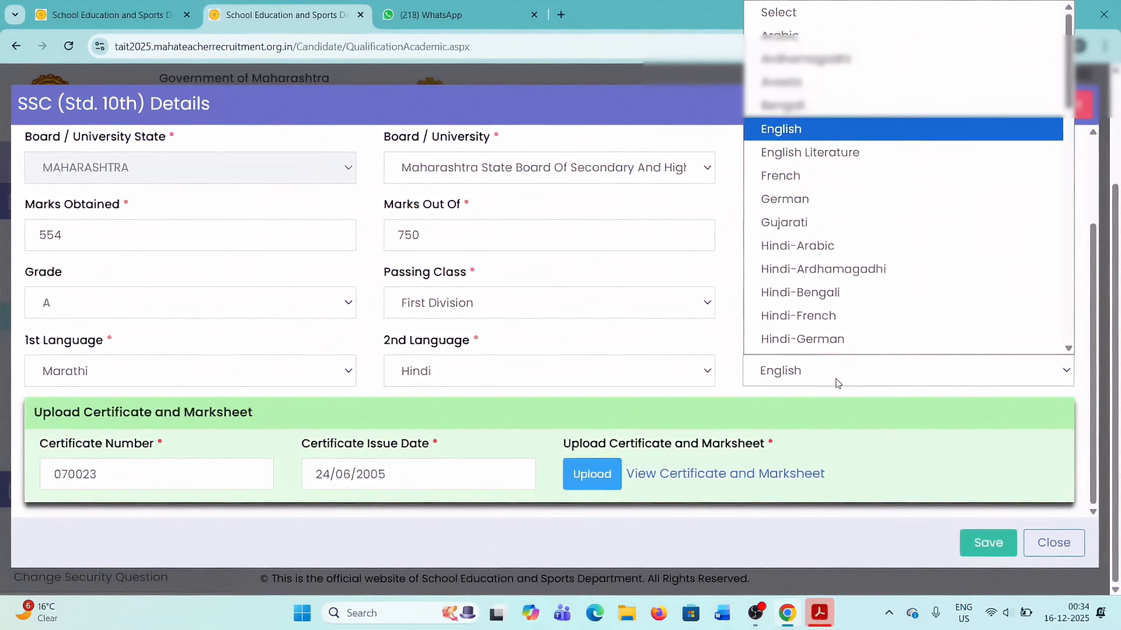
click(804, 114)
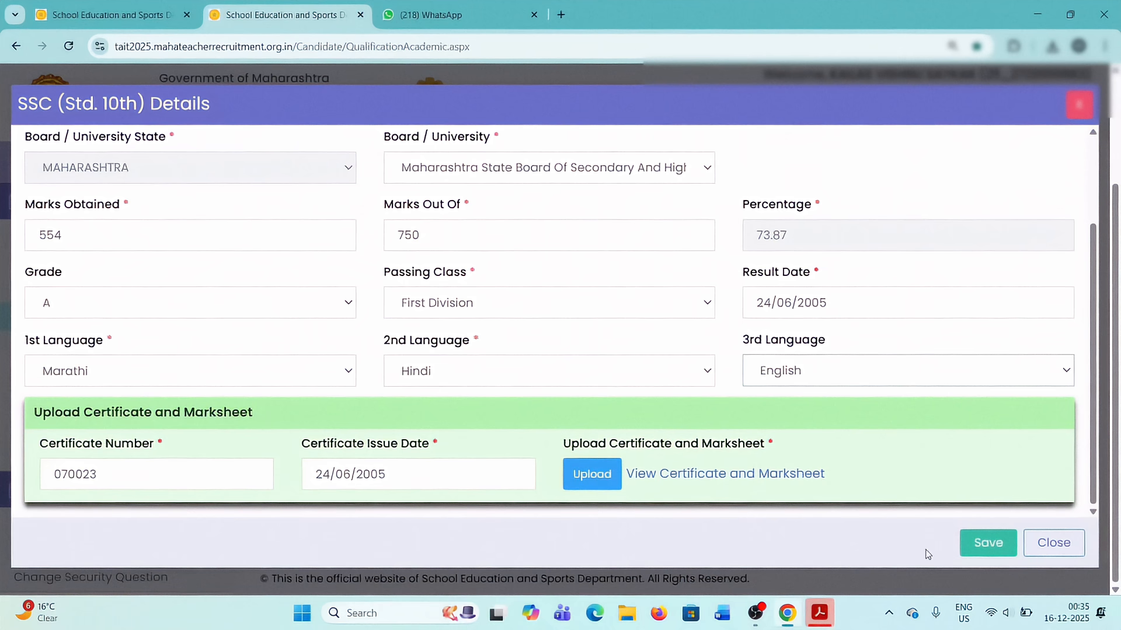
click(983, 544)
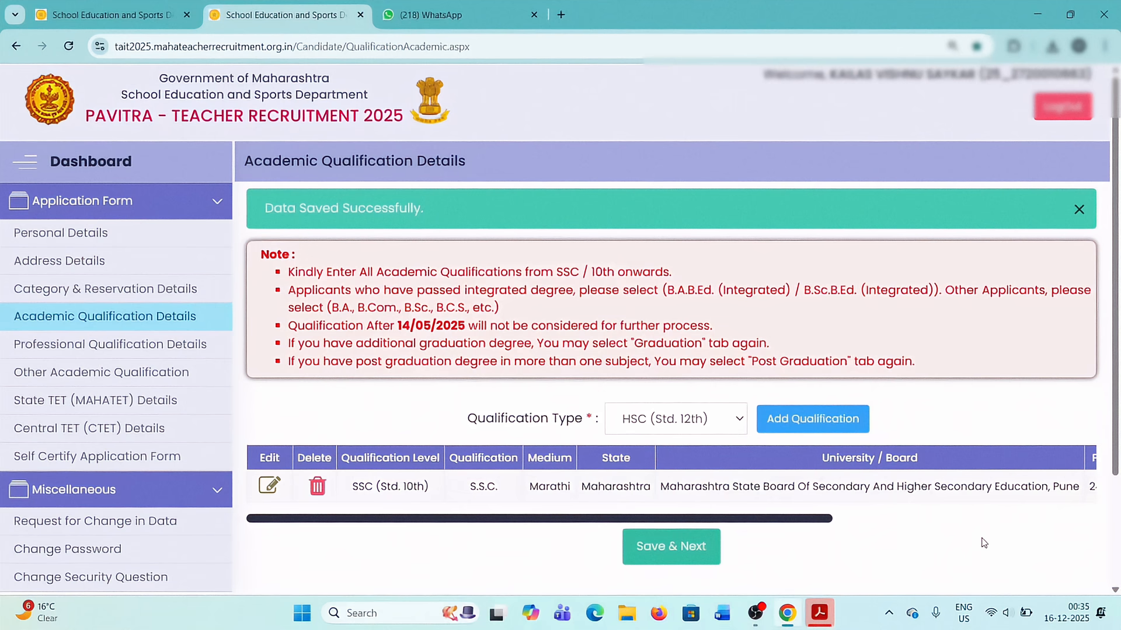
Check the saved SSC entry, choose HSC (Std. 12th) as the qualification type and start adding it.
scroll(601, 408, down, 2)
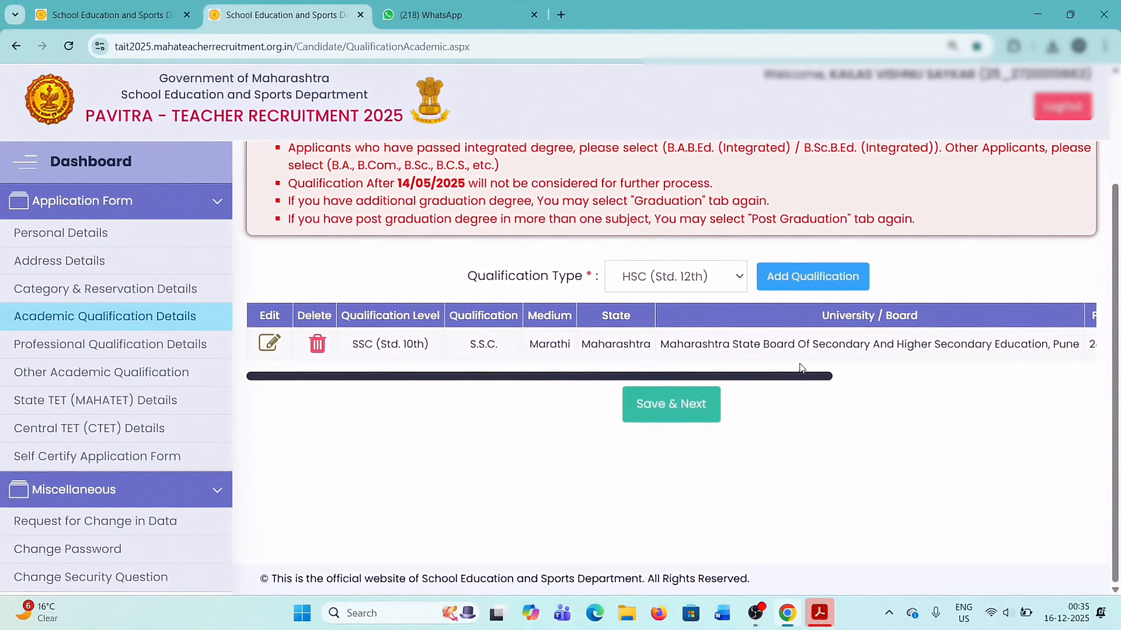
drag(438, 377, 475, 387)
scroll(500, 404, up, 1)
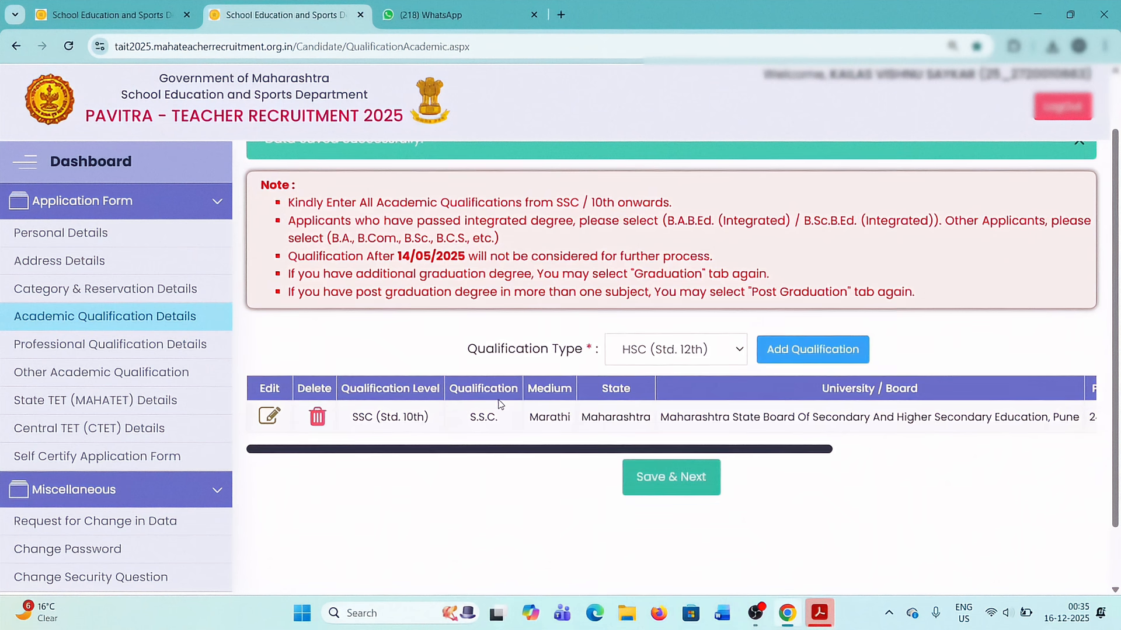
click(715, 352)
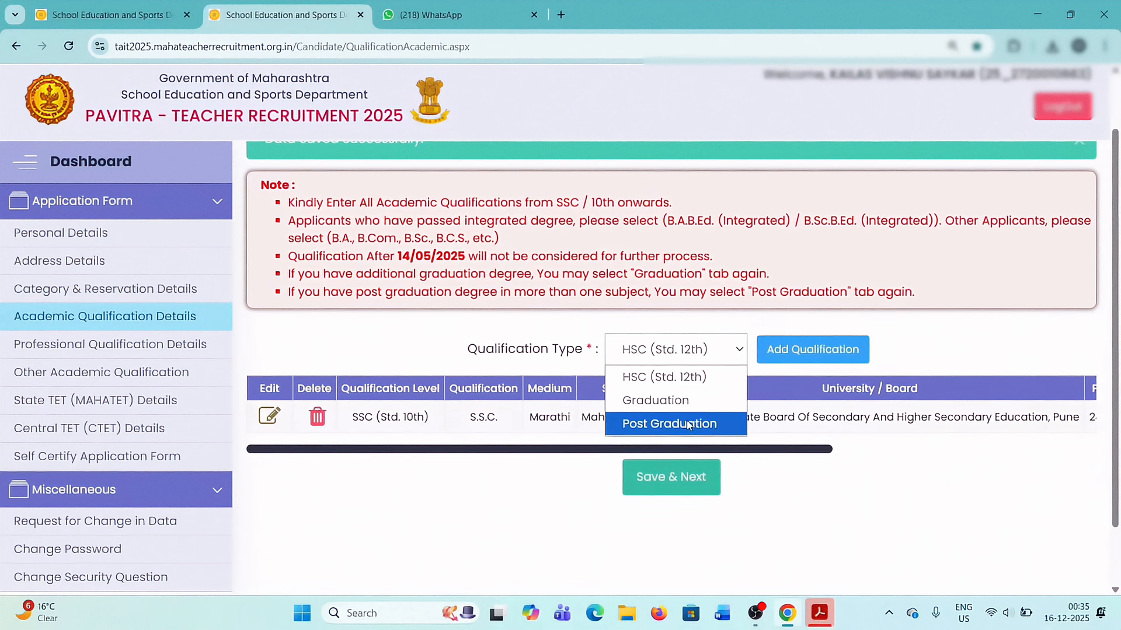
click(681, 384)
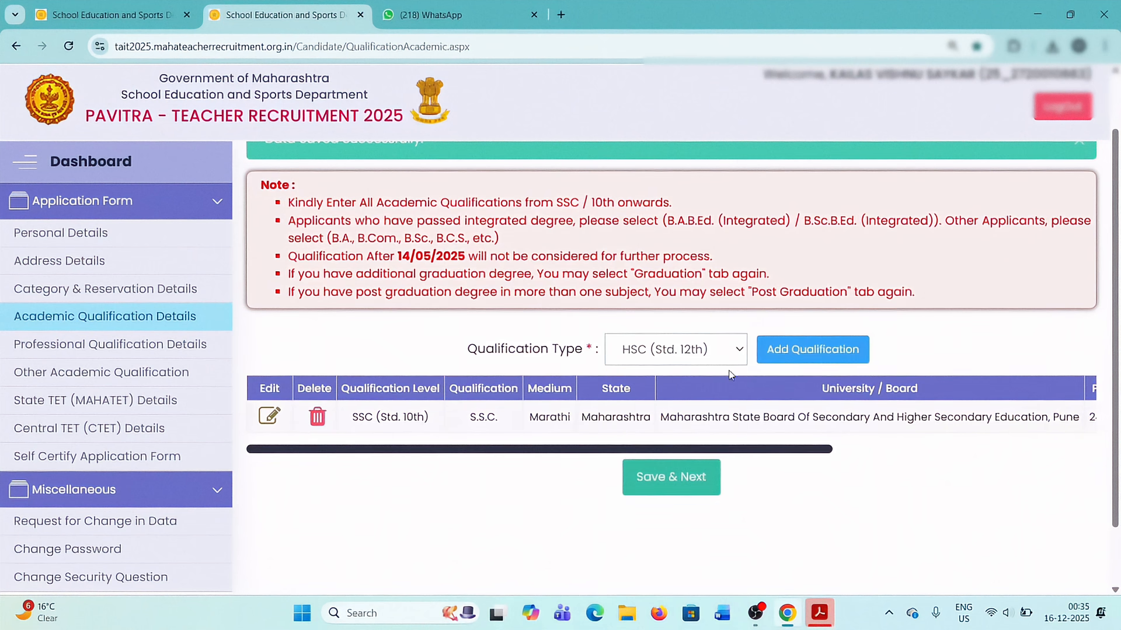
click(812, 352)
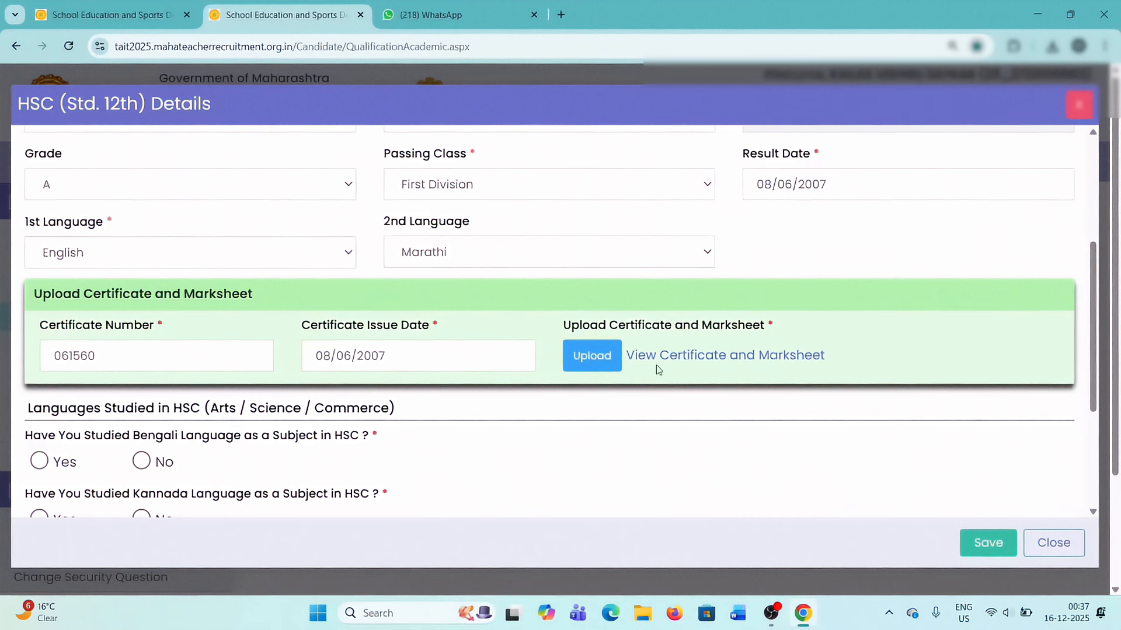
Keep H.S.C. - Science as the HSC certificate and set its medium to English.
scroll(386, 297, up, 2)
scroll(153, 252, up, 2)
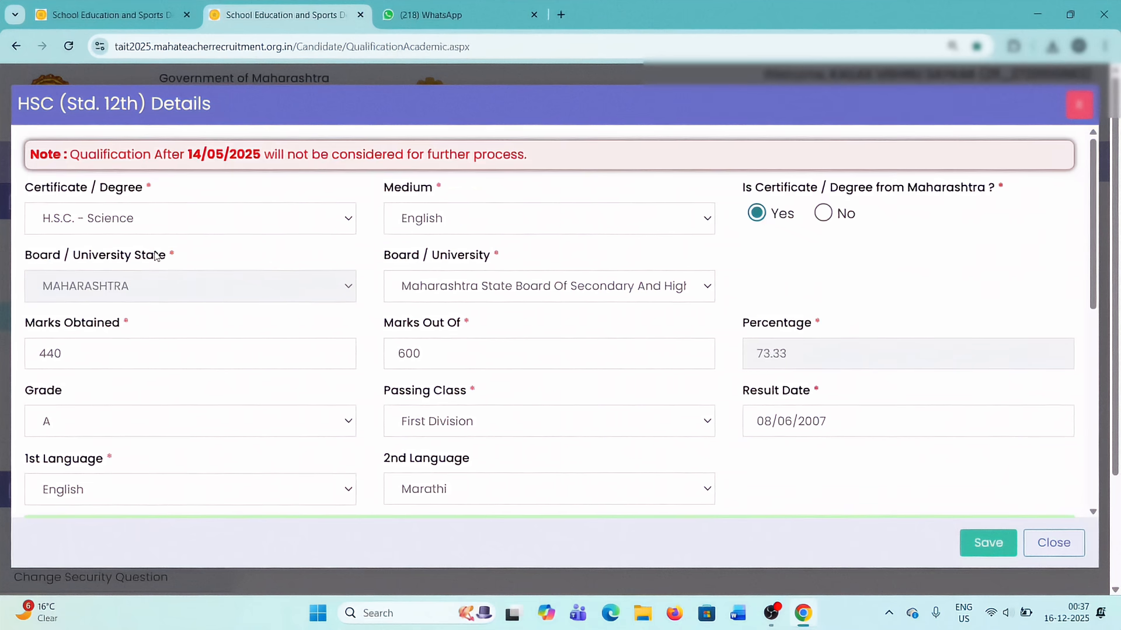
click(150, 223)
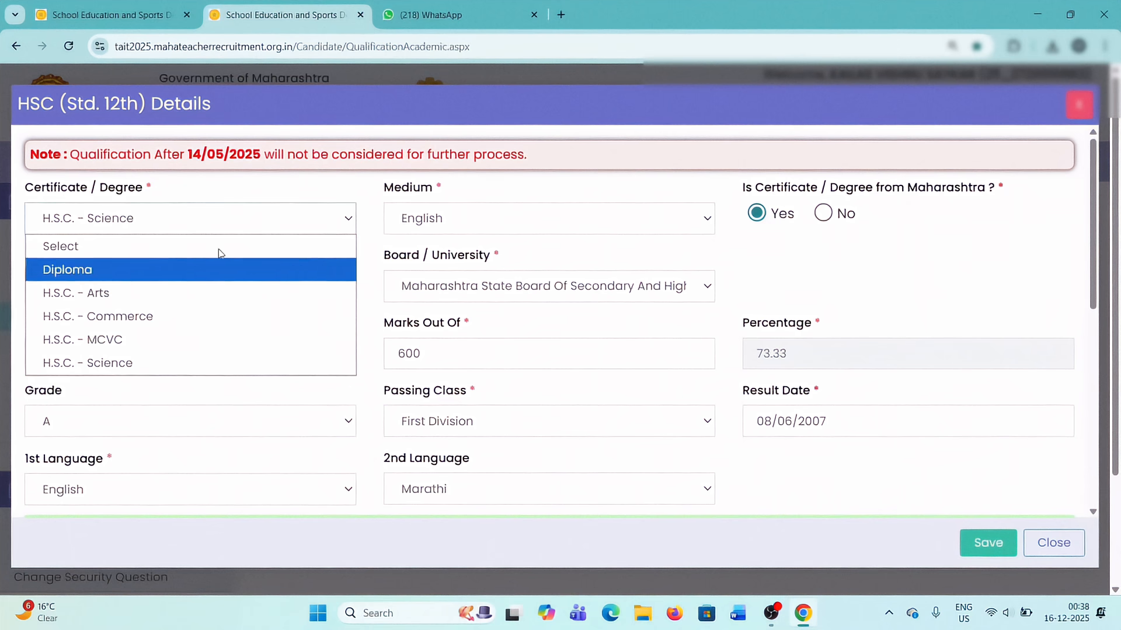
click(270, 193)
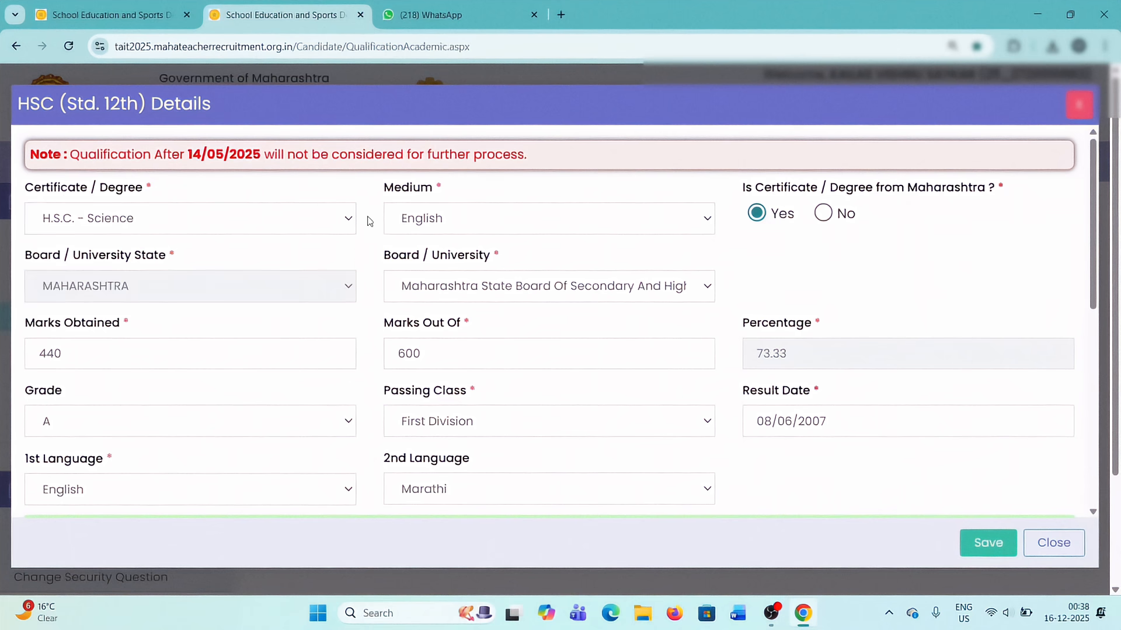
click(432, 222)
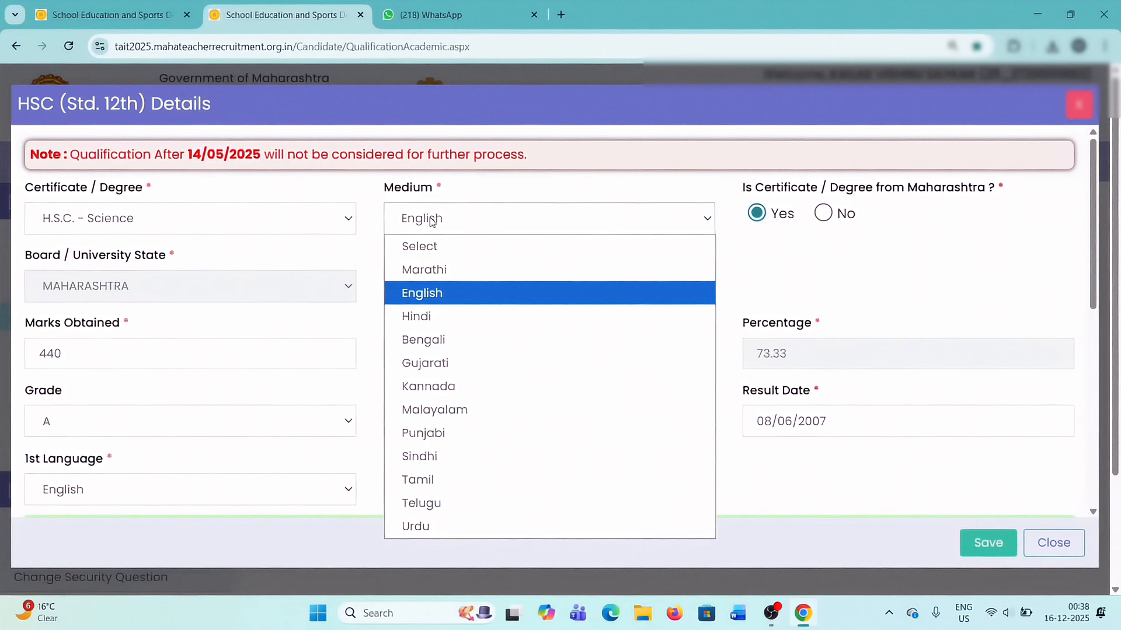
click(433, 299)
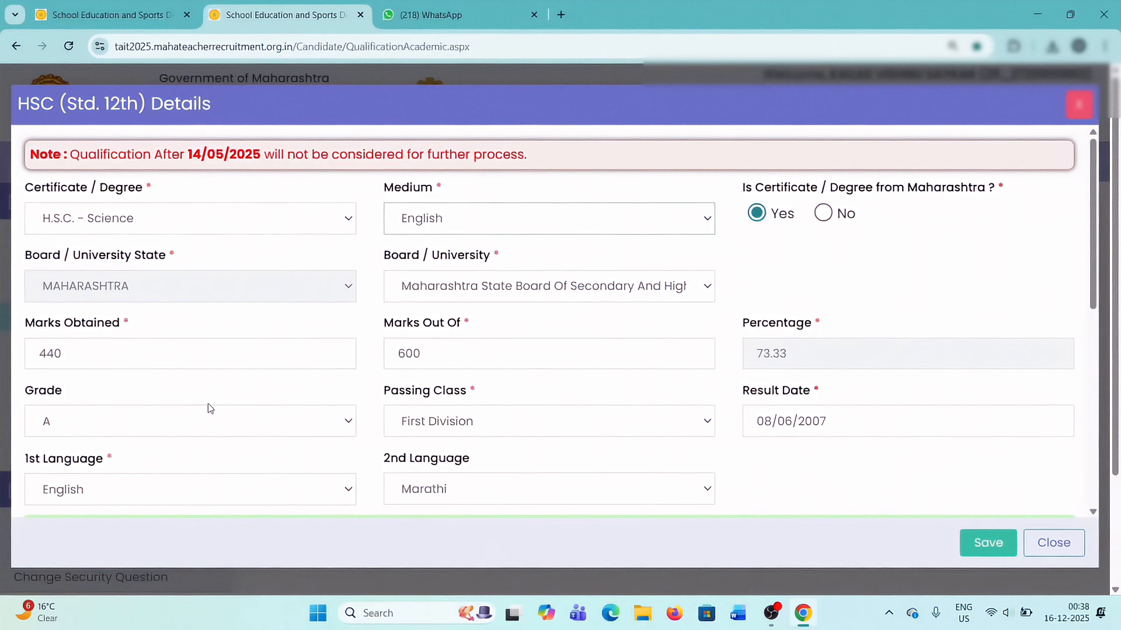
Answer No to having studied Bengali, Kannada, Telugu, Gujarati and Sindhi in HSC, and save the HSC qualification.
scroll(157, 418, down, 1)
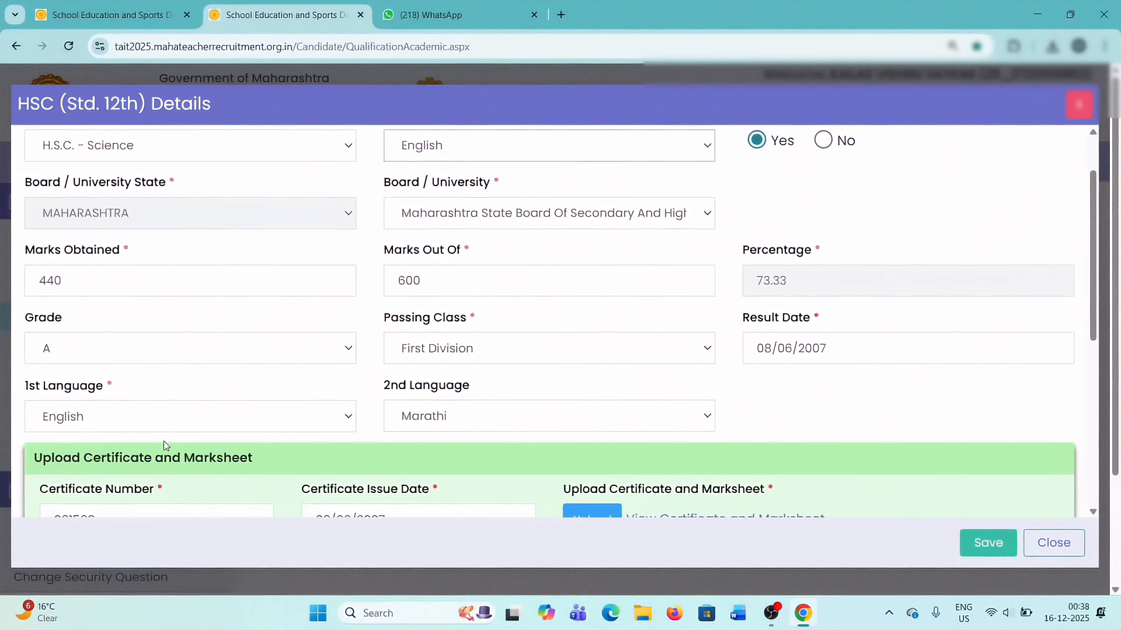
scroll(165, 447, down, 2)
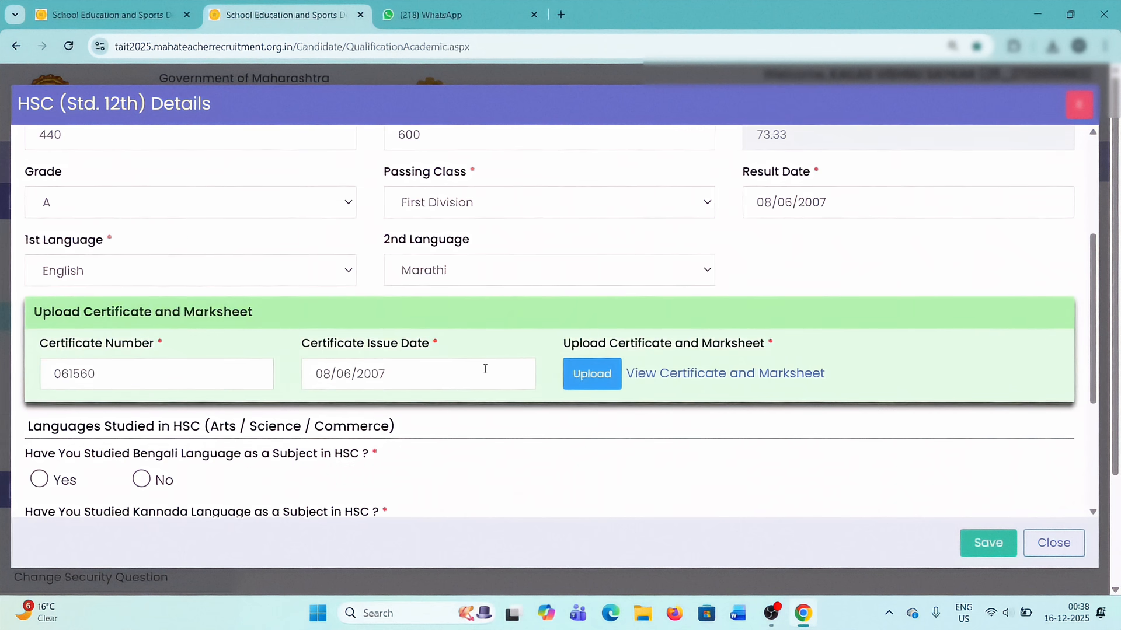
scroll(409, 350, down, 2)
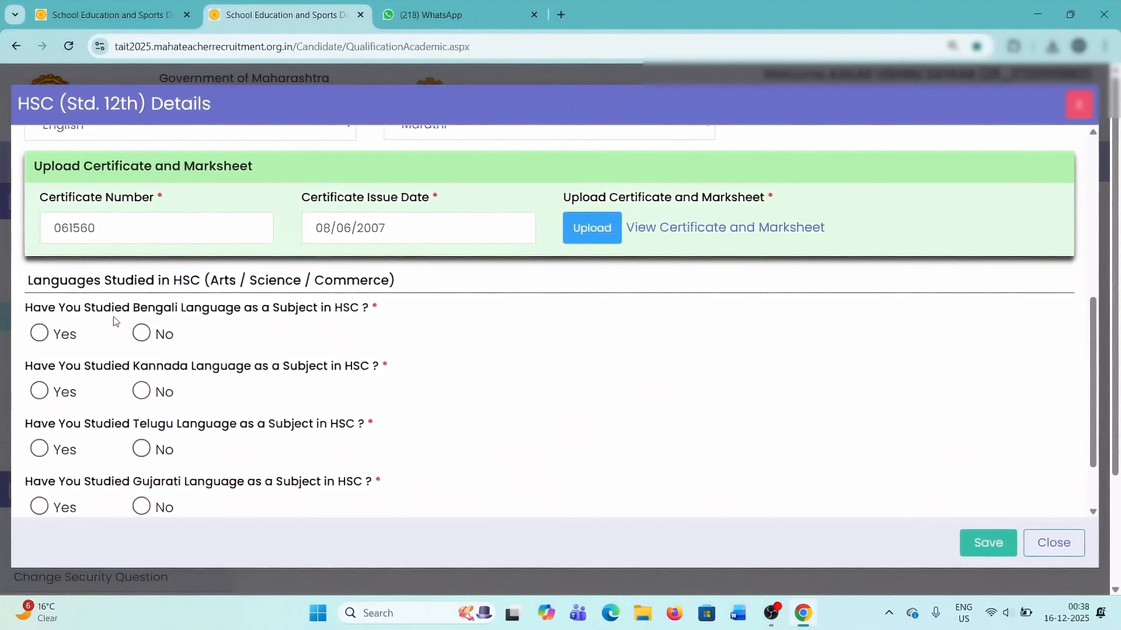
scroll(317, 374, up, 2)
scroll(317, 374, down, 2)
click(141, 336)
scroll(141, 335, down, 1)
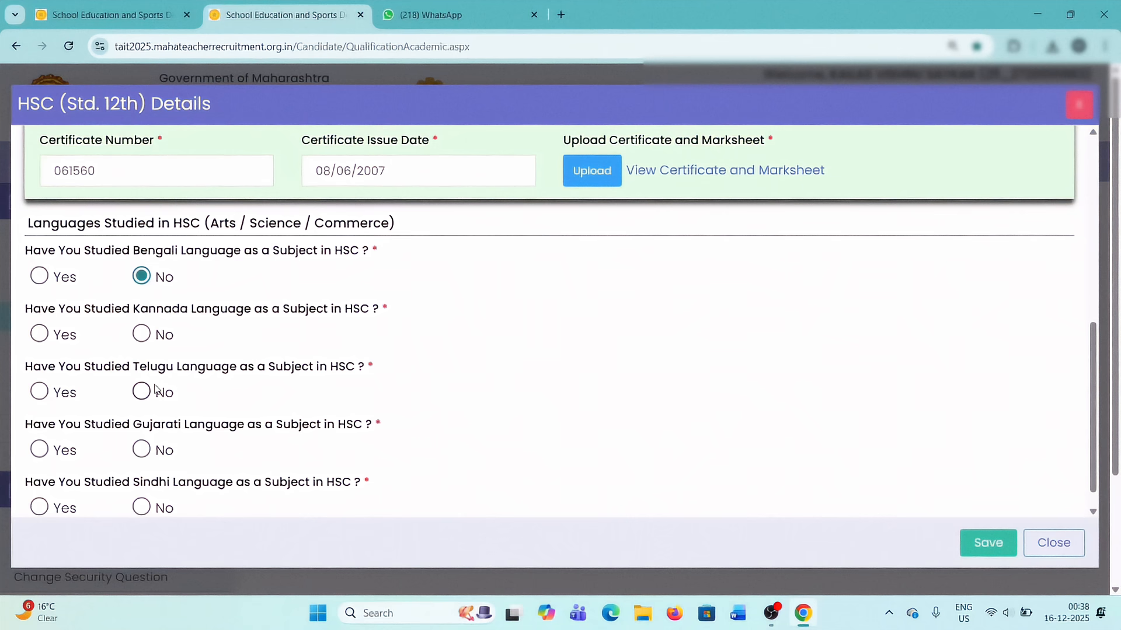
click(142, 334)
click(141, 392)
click(142, 450)
scroll(143, 451, down, 1)
click(141, 481)
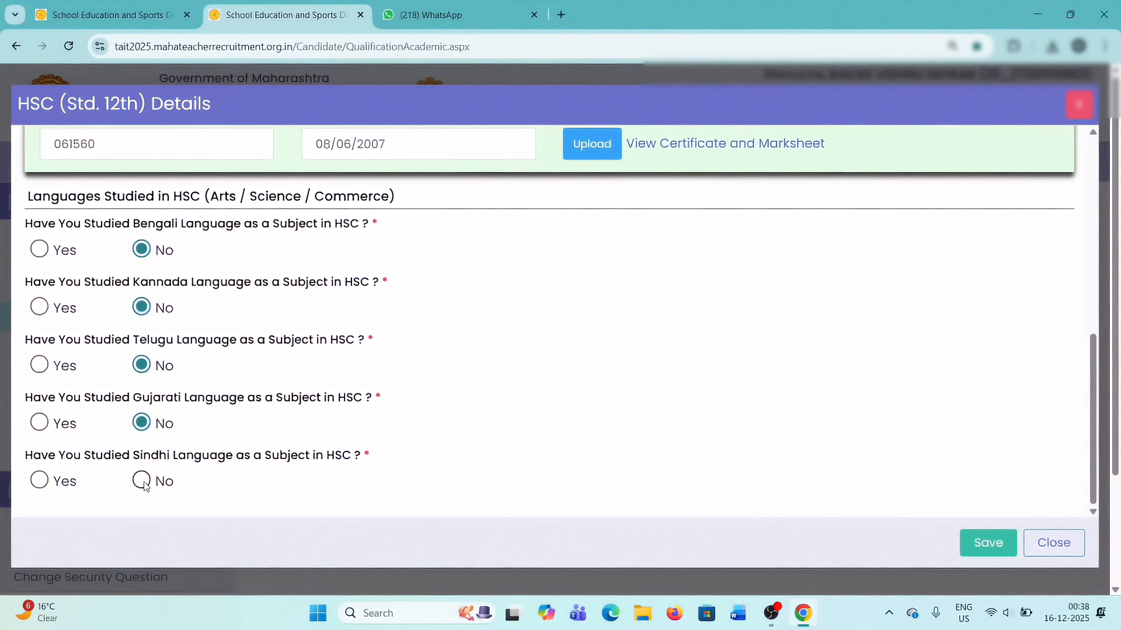
scroll(142, 480, up, 1)
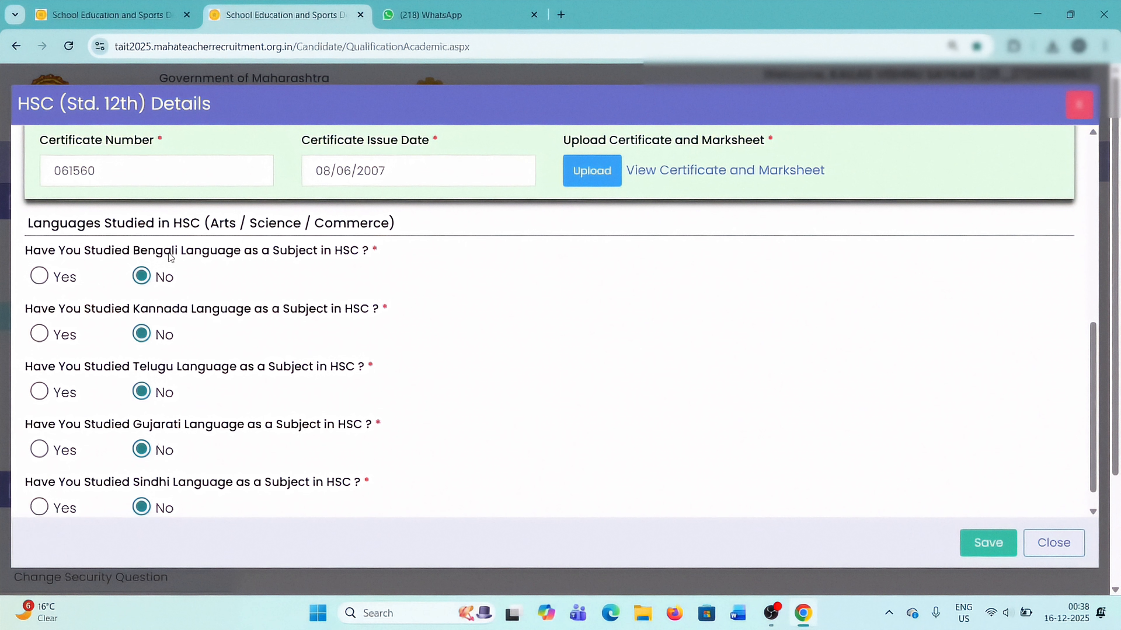
click(989, 543)
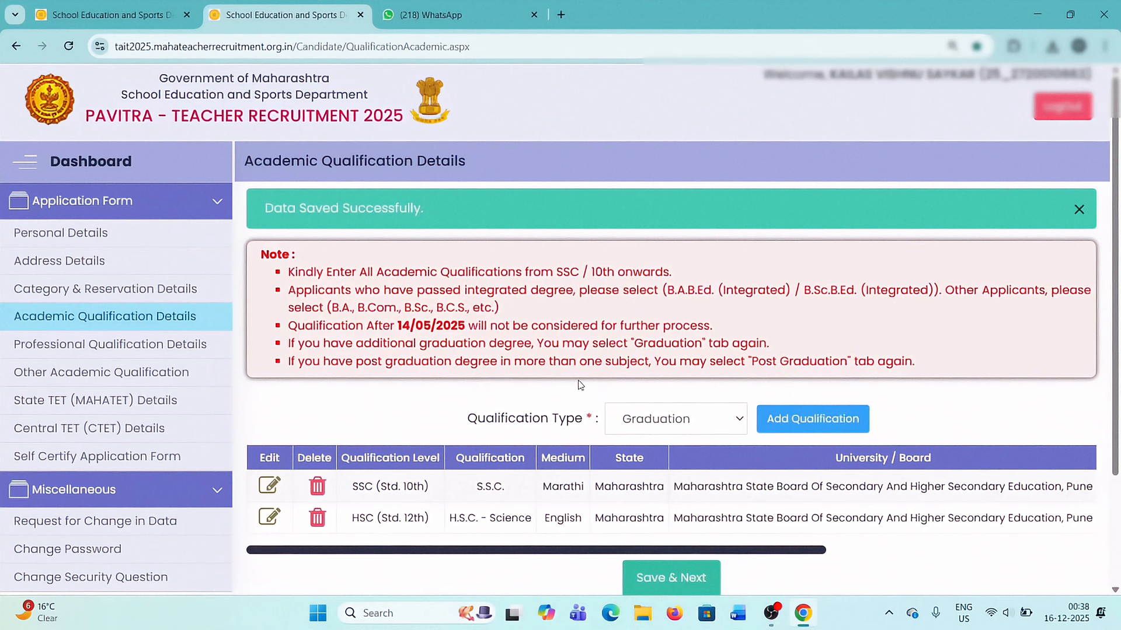
Check the saved SSC and HSC entries and start adding a Graduation qualification.
scroll(580, 385, down, 2)
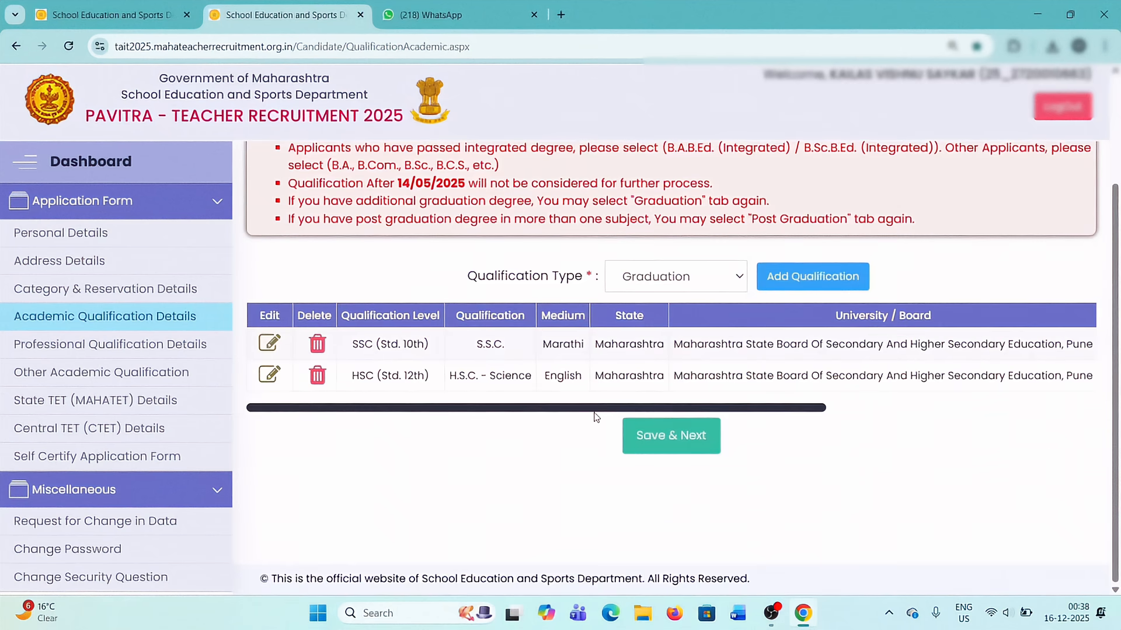
drag(592, 410, 701, 409)
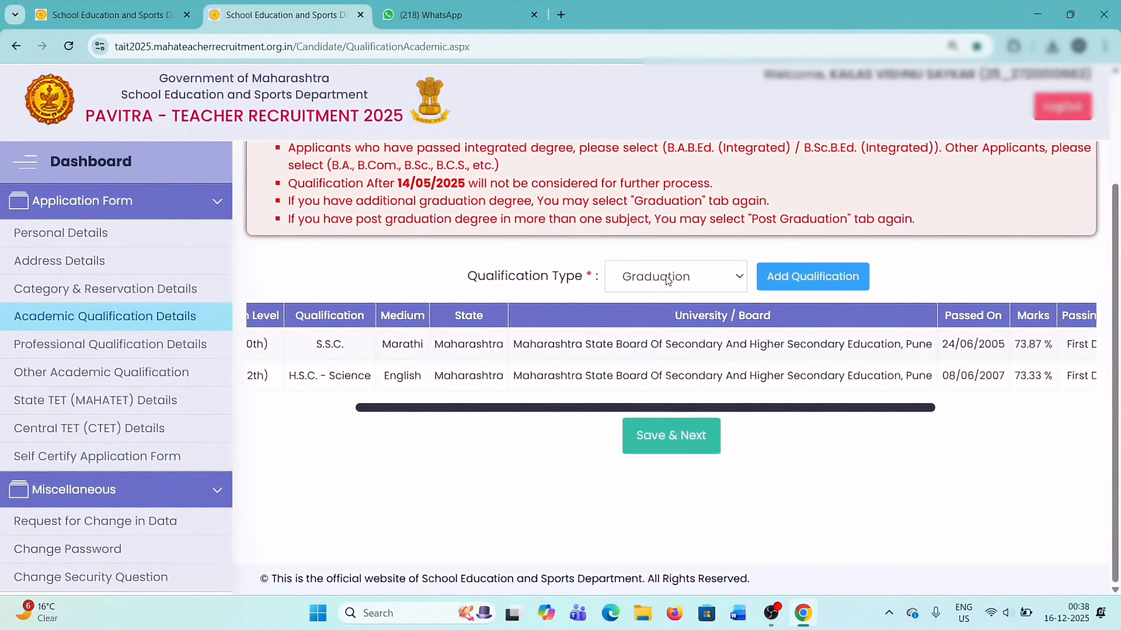
click(805, 277)
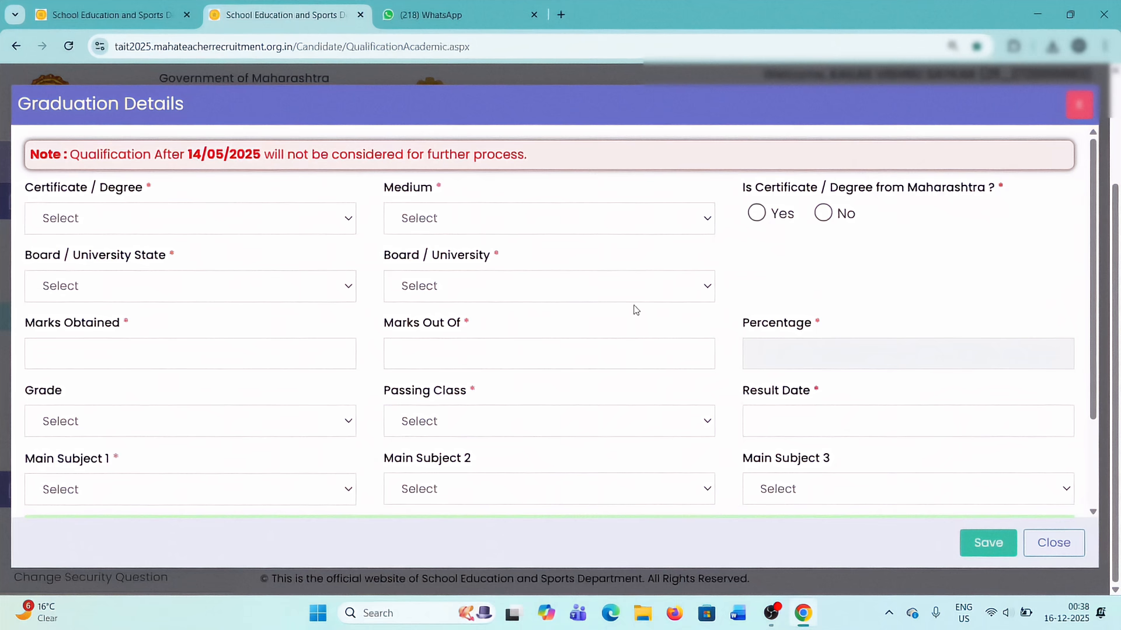
Set the graduation degree to B.A. and its medium to Marathi.
click(88, 222)
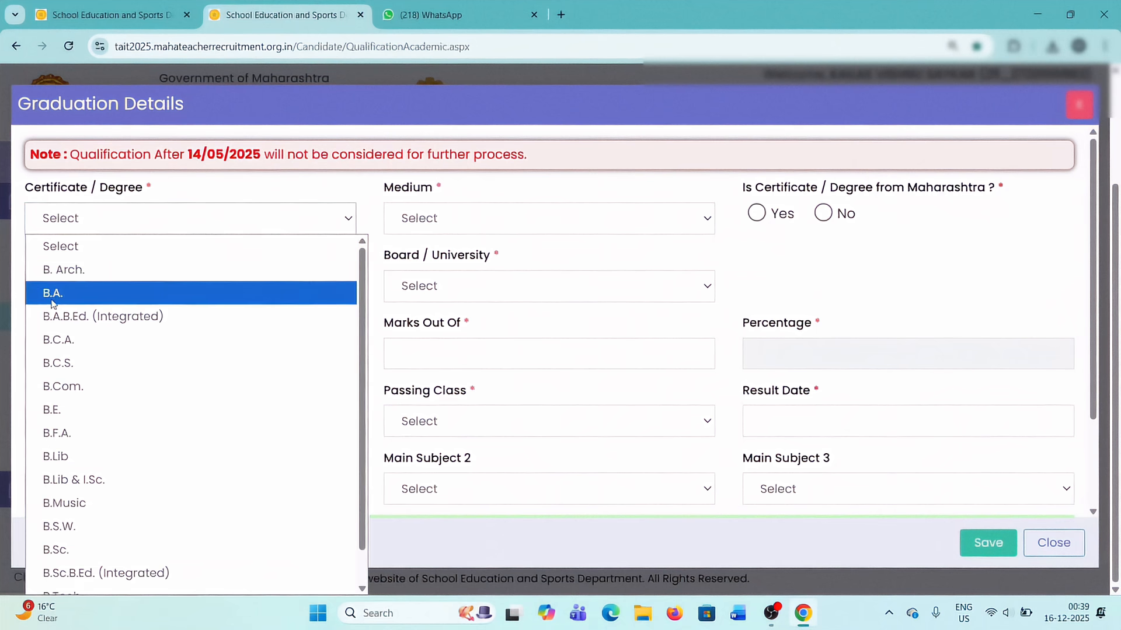
click(53, 295)
click(493, 230)
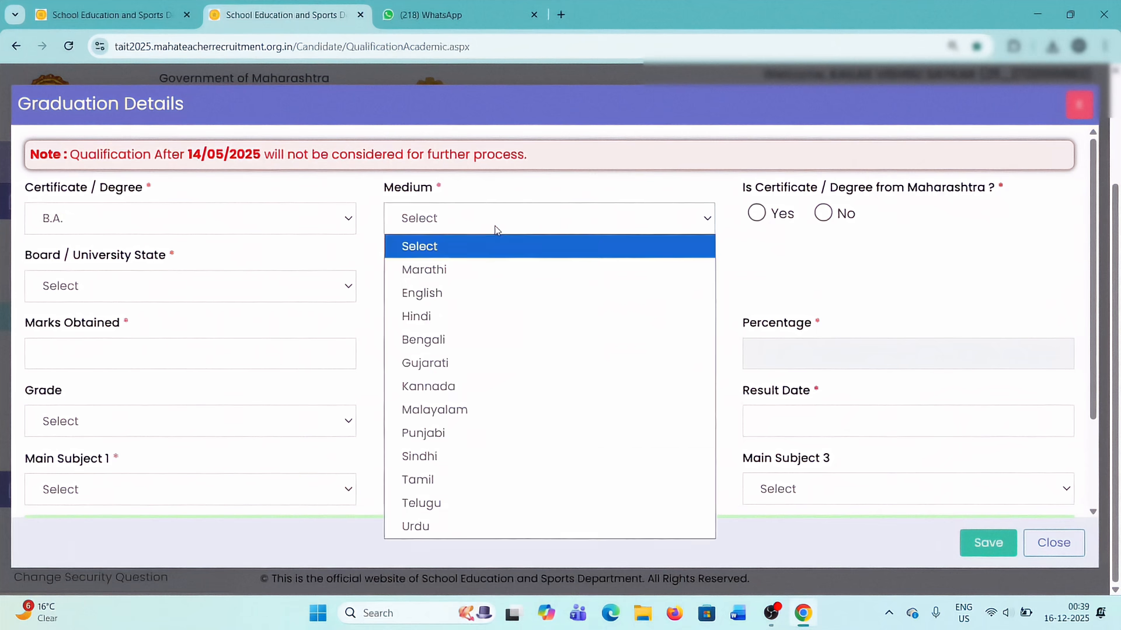
click(443, 275)
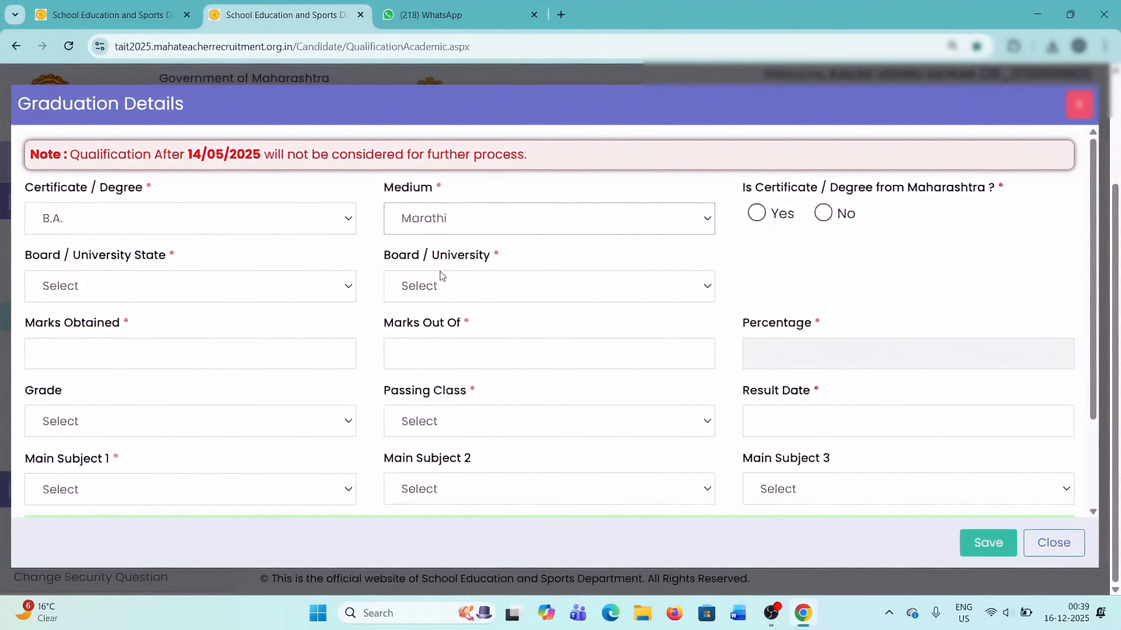
Mark the B.A. degree as from Maharashtra and select University of Pune, Pune as the university.
click(757, 214)
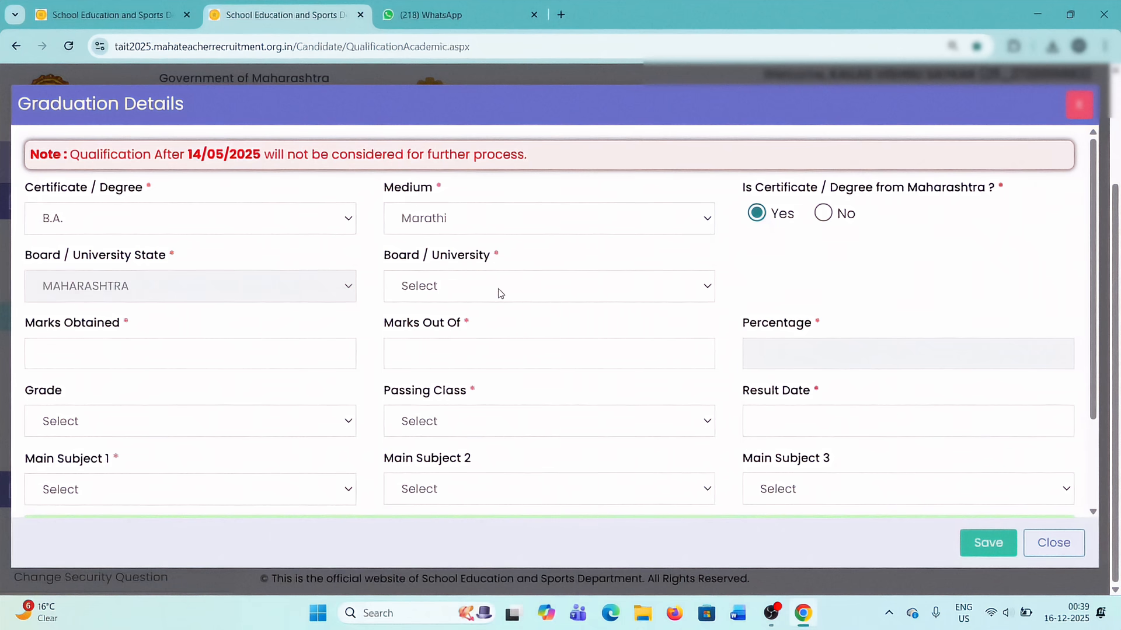
click(501, 292)
scroll(513, 435, down, 5)
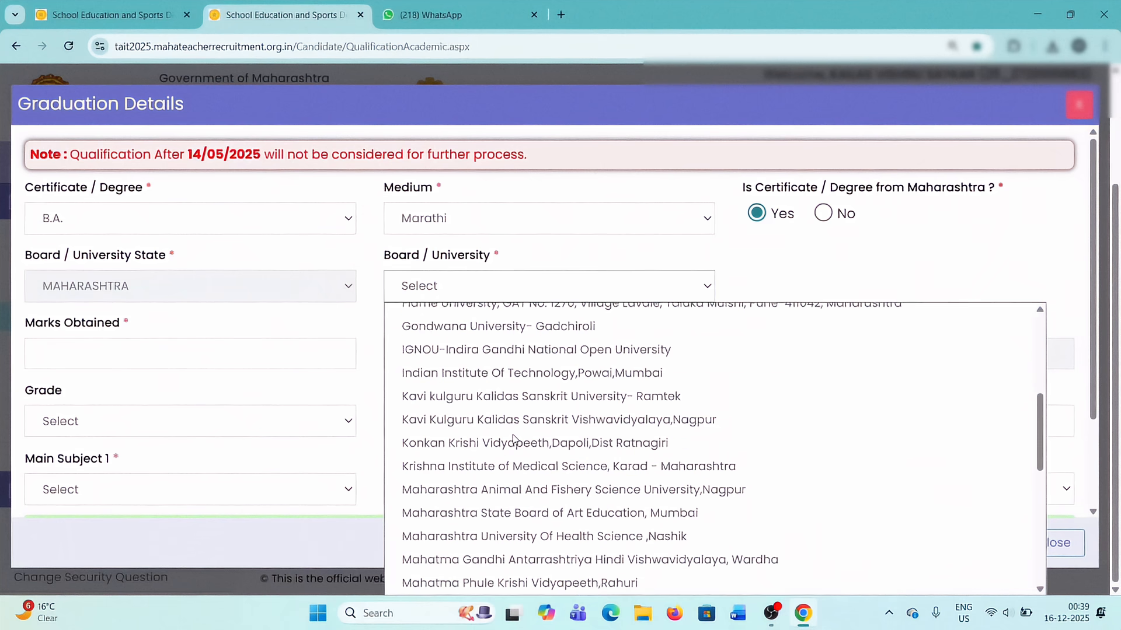
scroll(512, 438, down, 5)
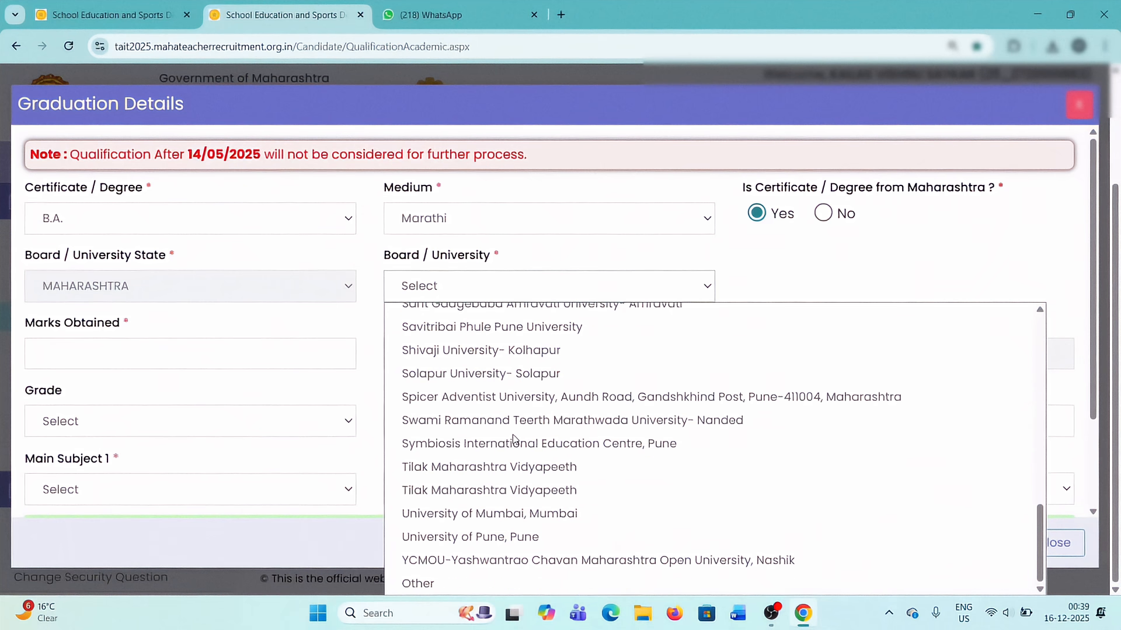
click(488, 537)
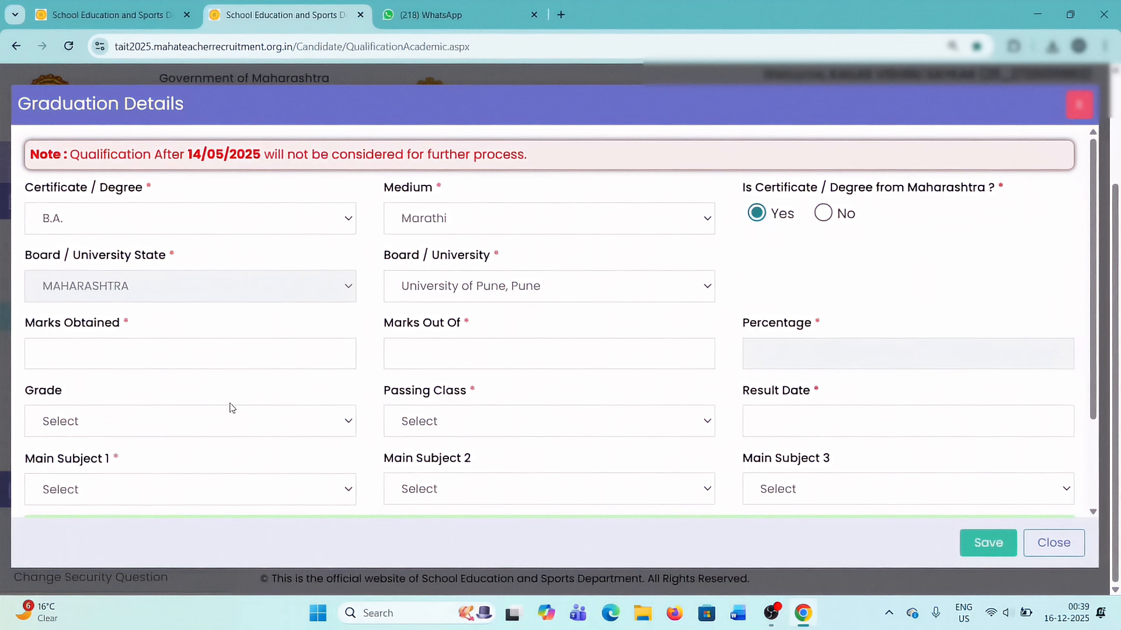
scroll(161, 470, down, 2)
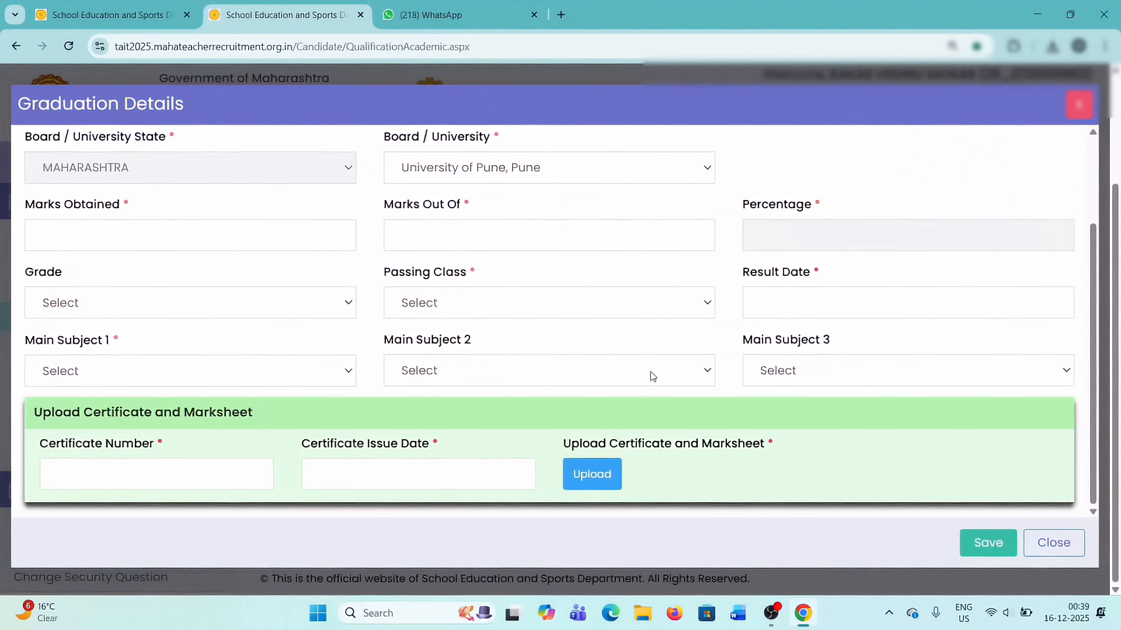
Select History as the first main subject of the B.A. degree.
scroll(305, 362, up, 1)
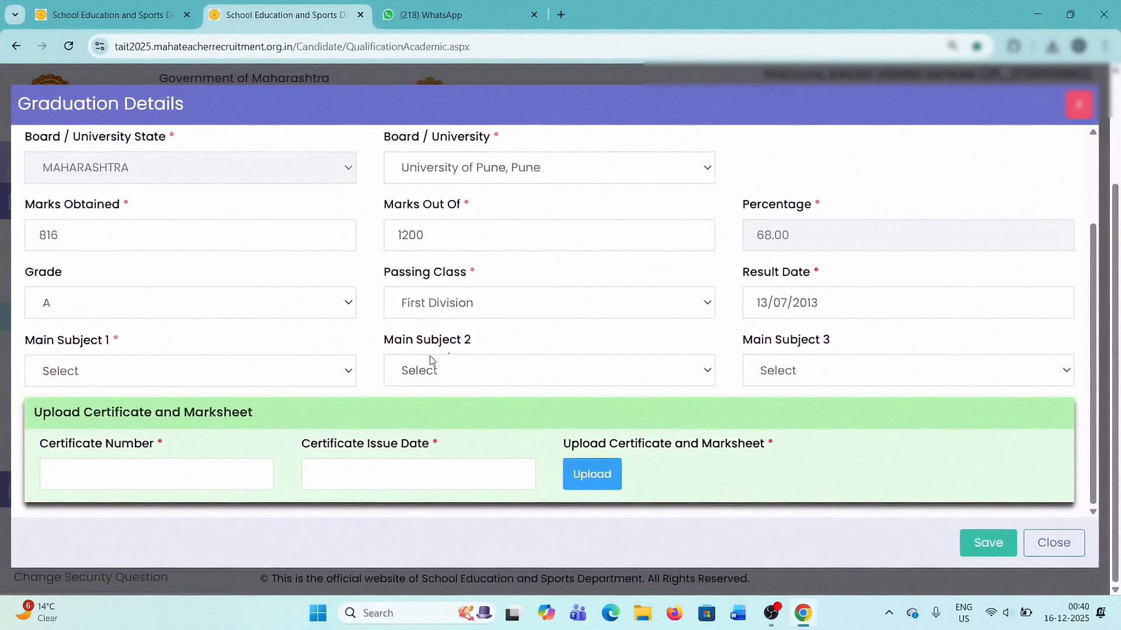
click(83, 377)
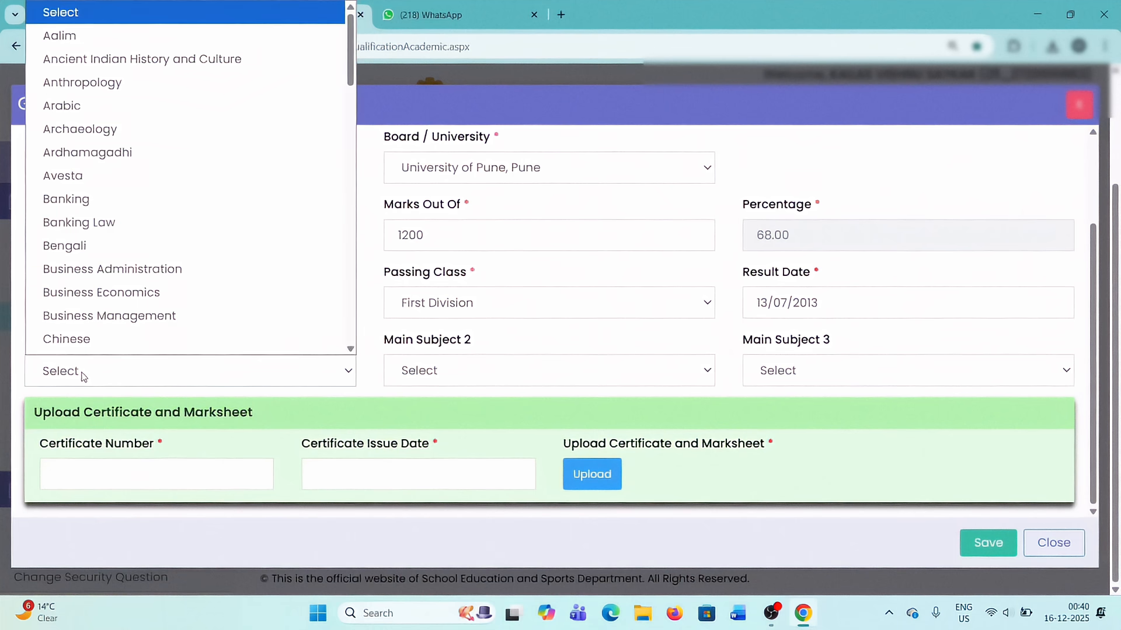
click(132, 380)
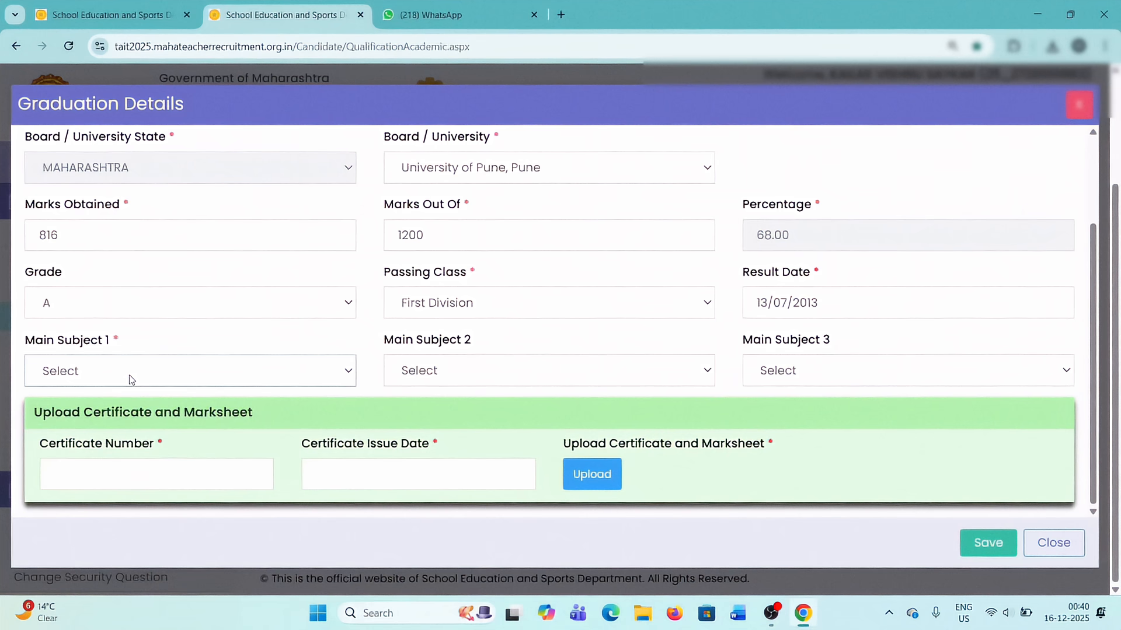
click(131, 380)
scroll(128, 380, down, 1)
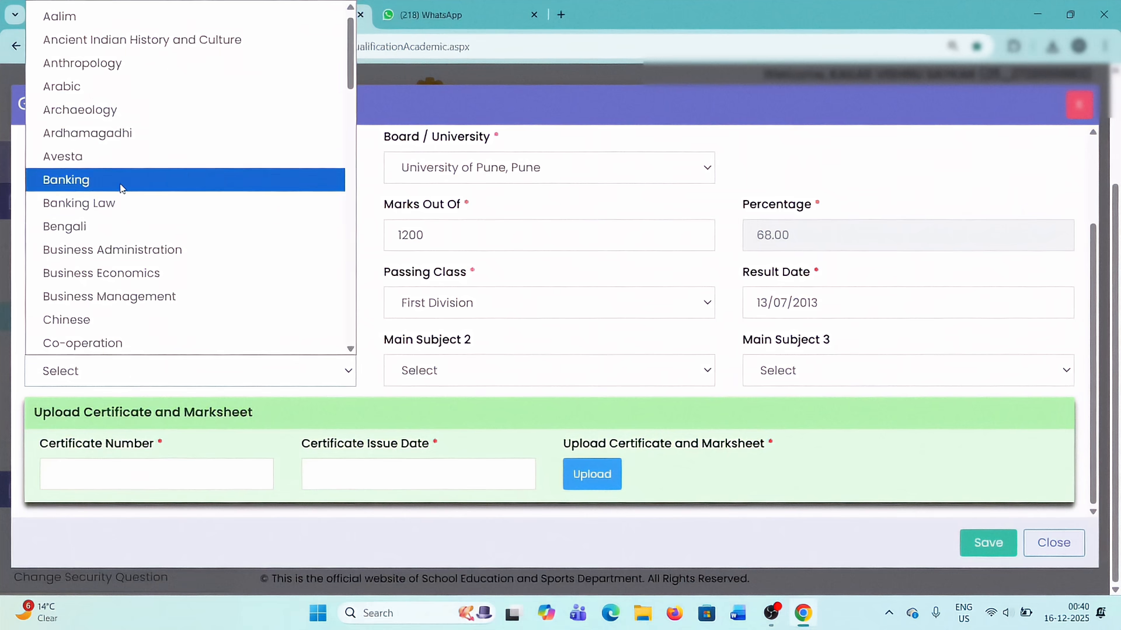
scroll(122, 187, down, 5)
scroll(122, 188, down, 10)
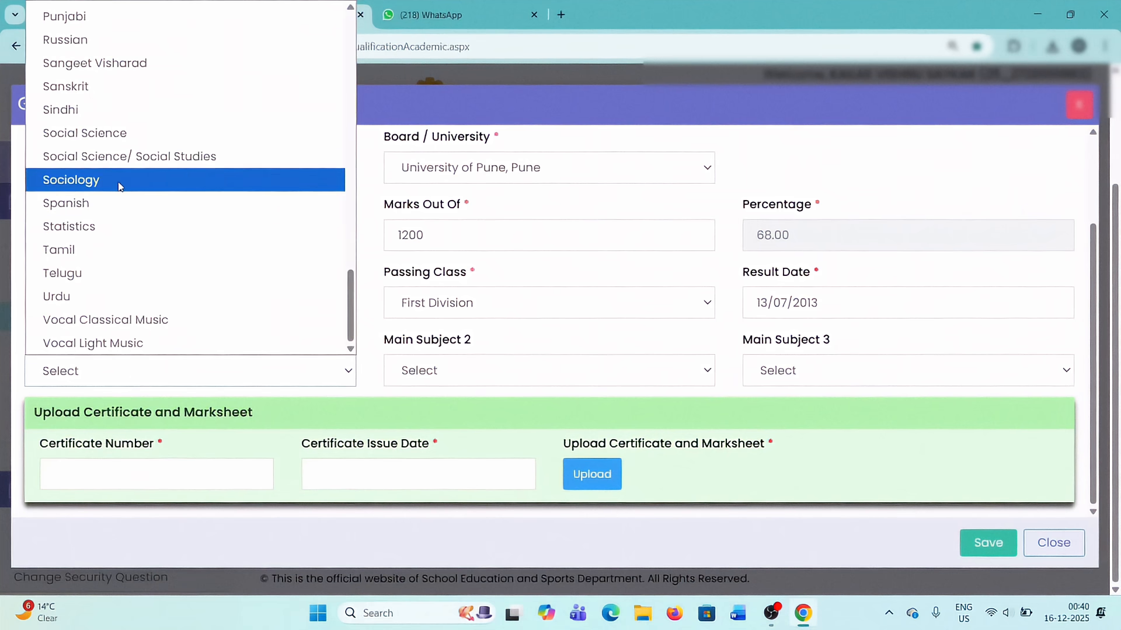
scroll(120, 187, up, 6)
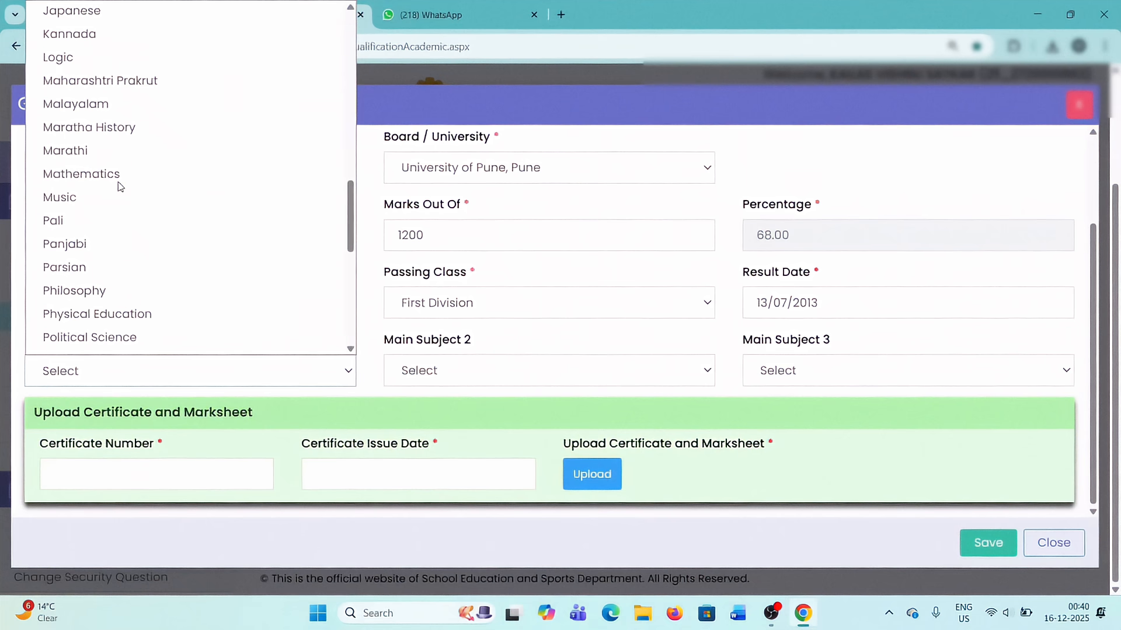
scroll(120, 187, up, 3)
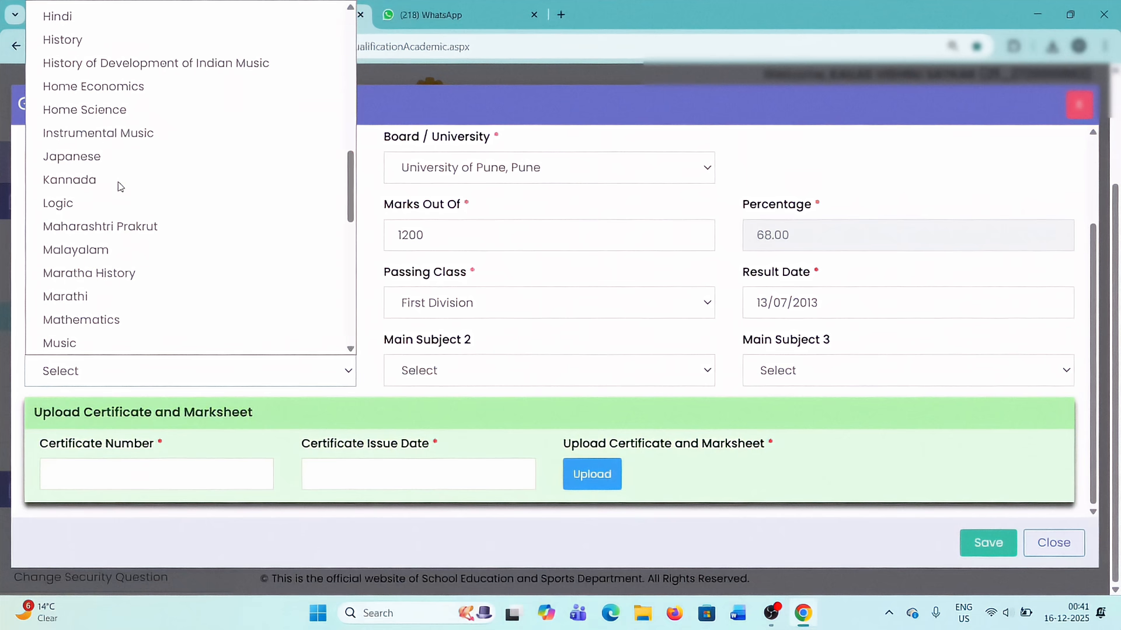
click(70, 42)
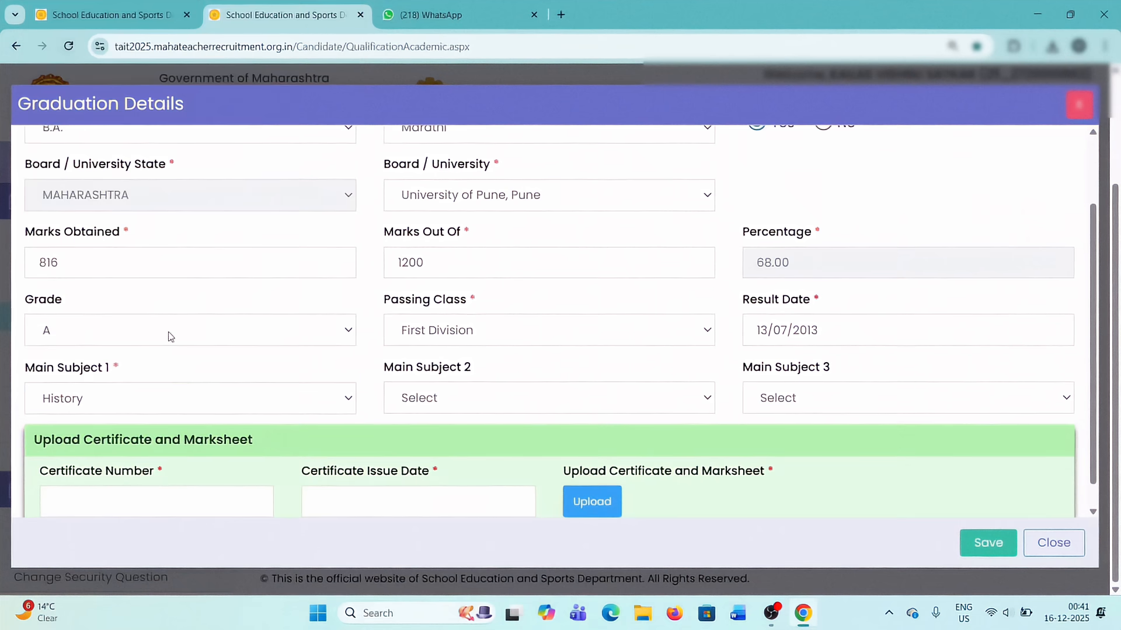
Start the graduation certificate and marksheet upload, and confirm History as the only main subject of the degree.
click(521, 399)
click(622, 410)
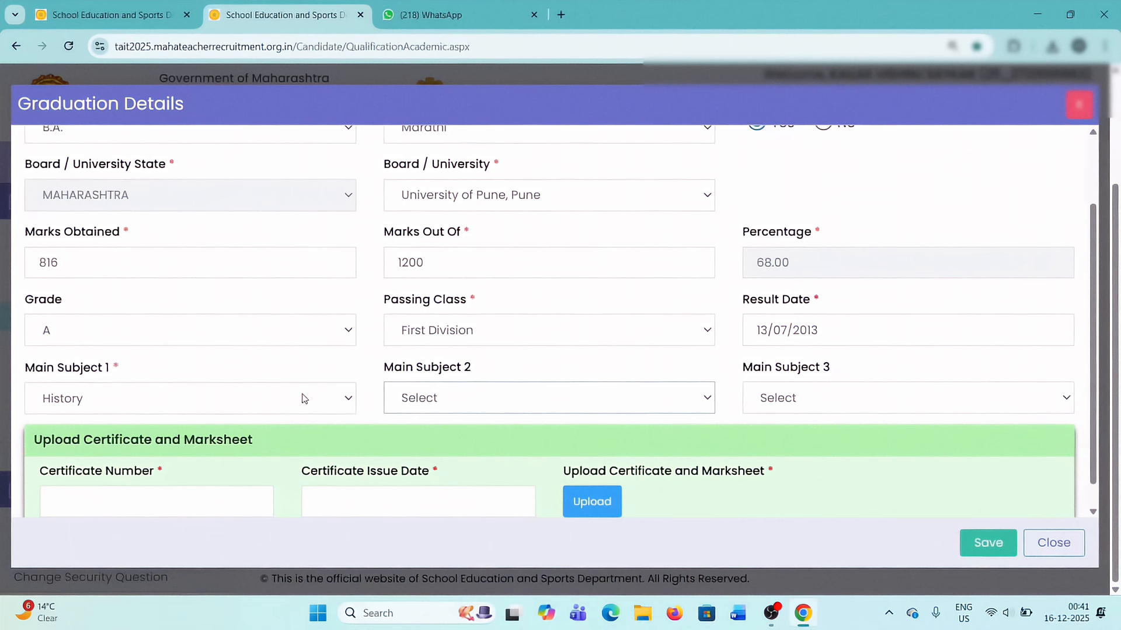
scroll(302, 399, down, 1)
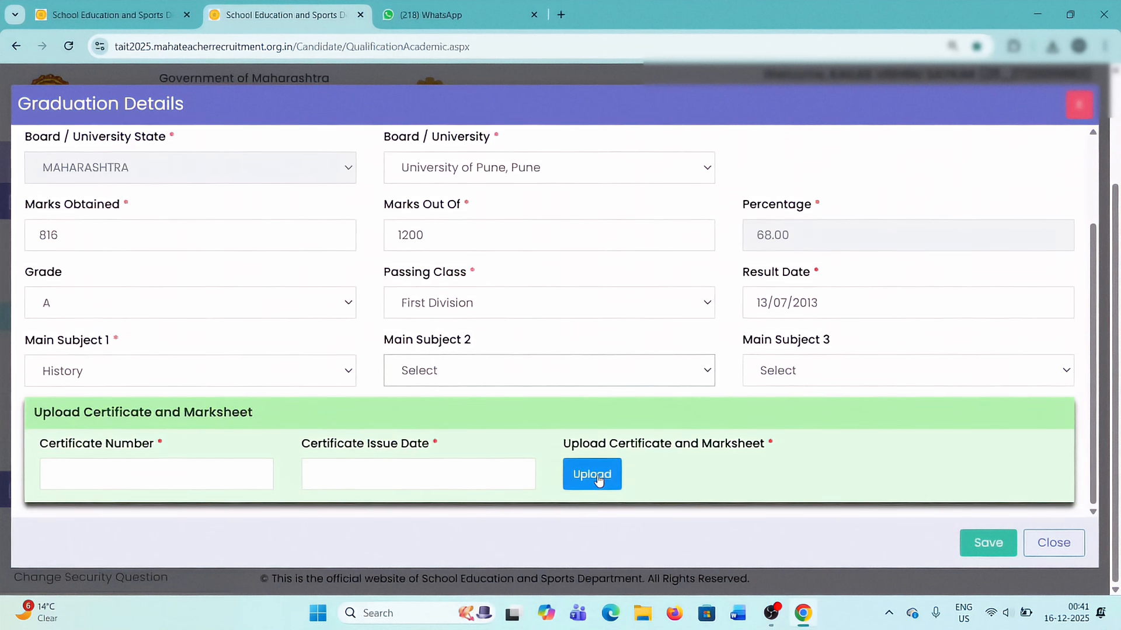
click(592, 474)
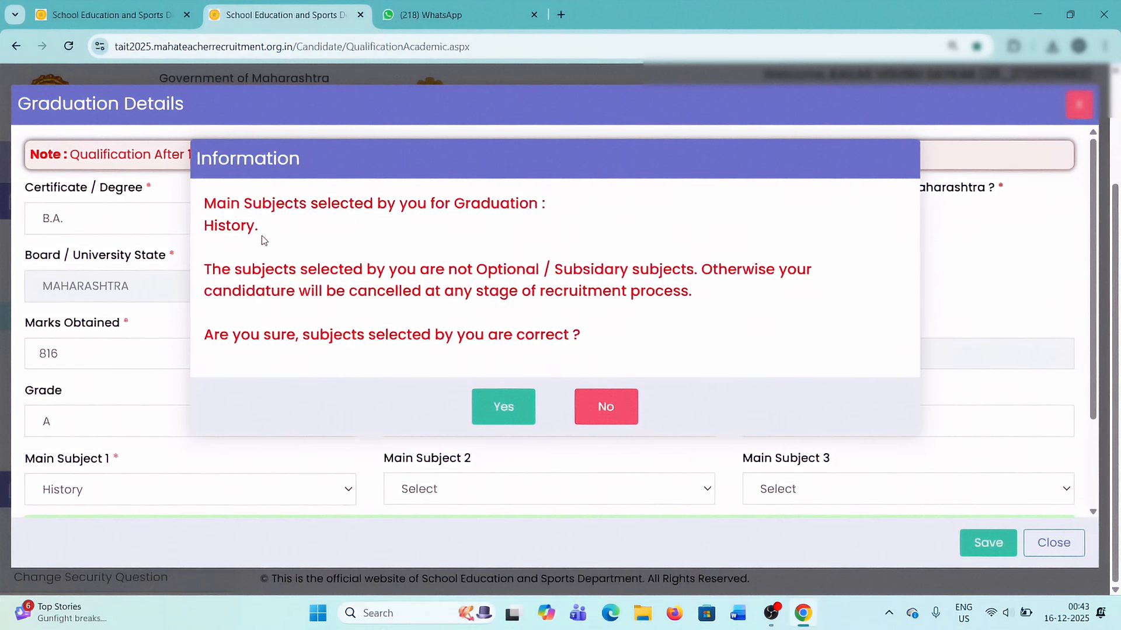
drag(264, 241, 202, 227)
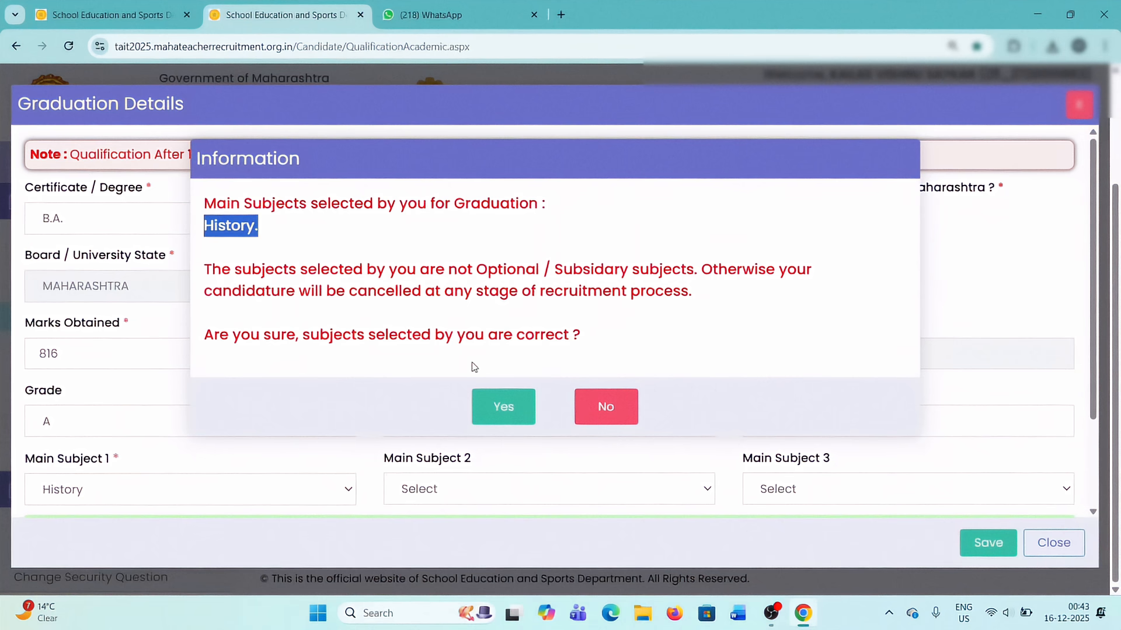
click(514, 416)
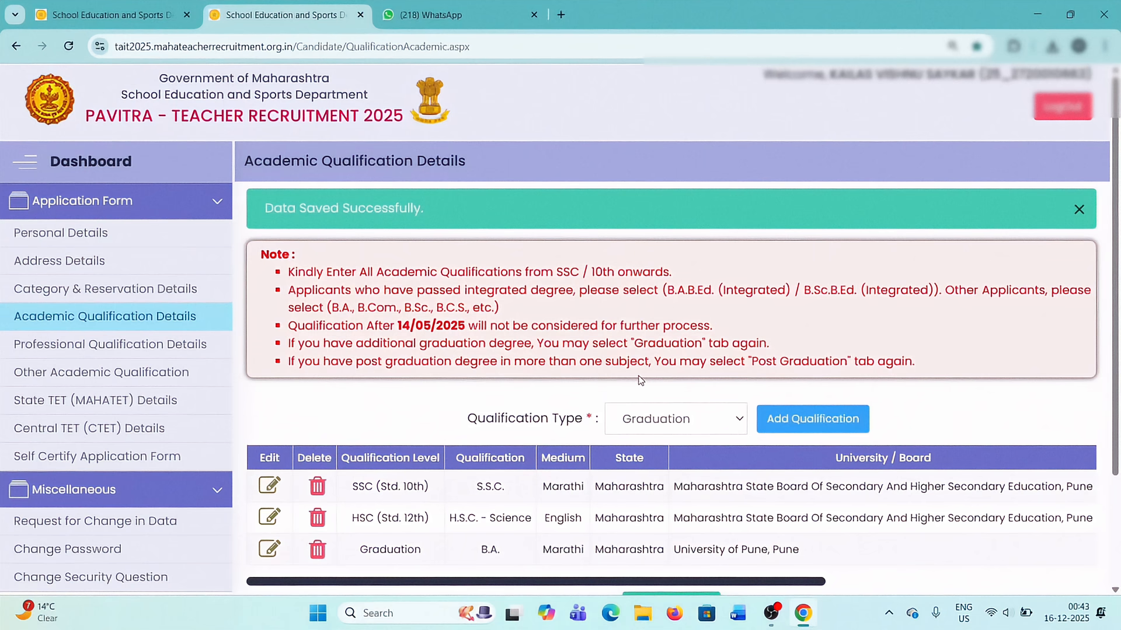
Start adding a Post Graduation academic qualification.
scroll(640, 380, down, 2)
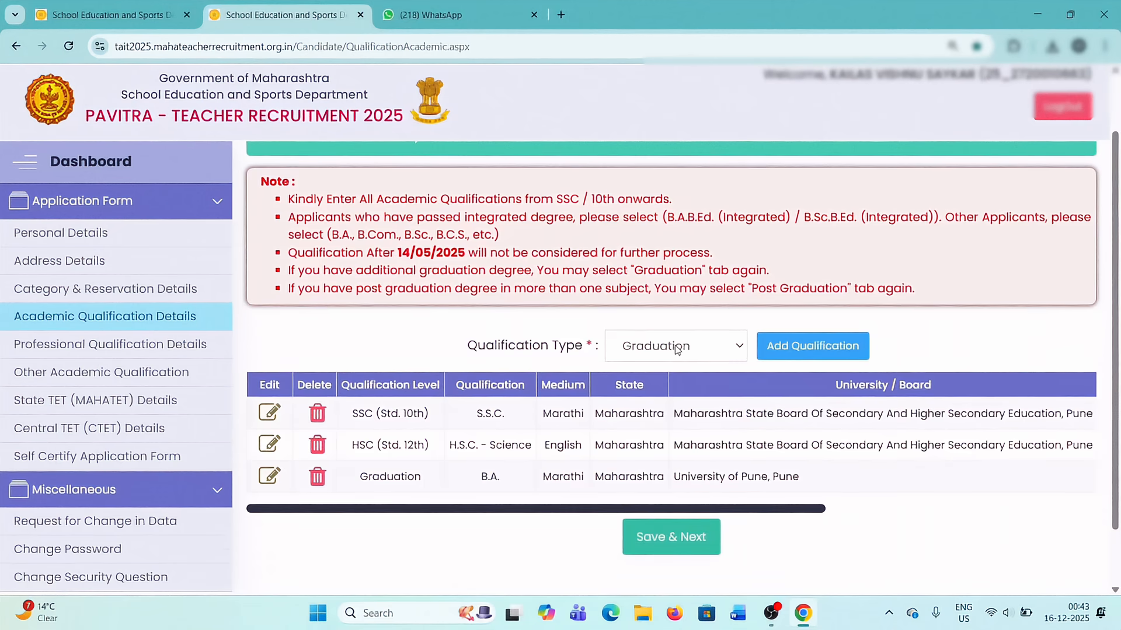
click(675, 345)
click(668, 397)
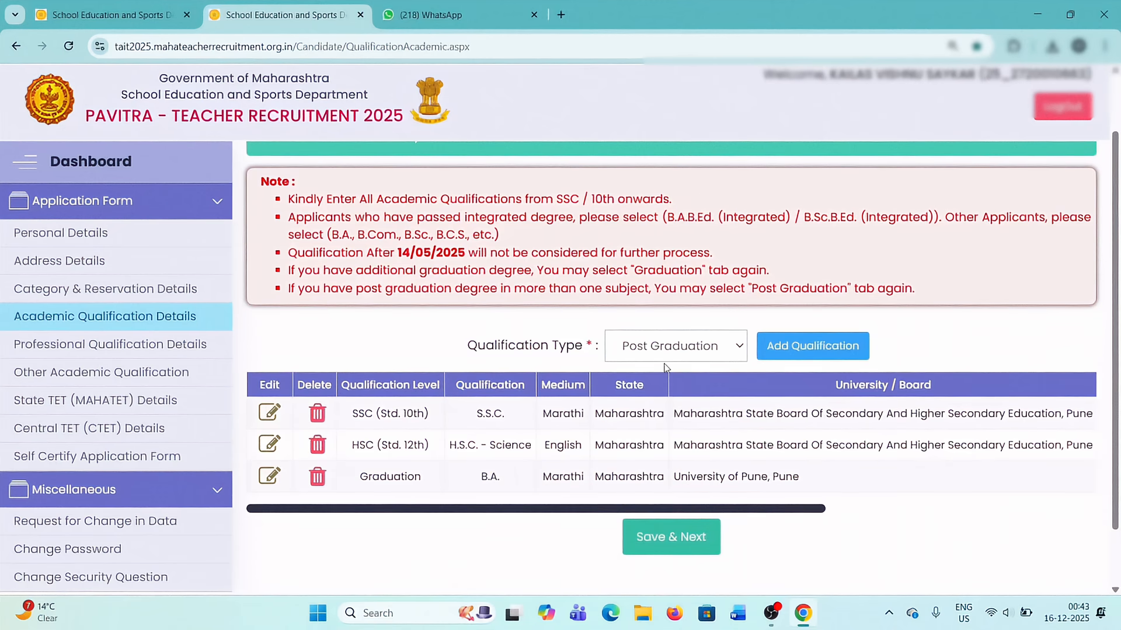
click(823, 350)
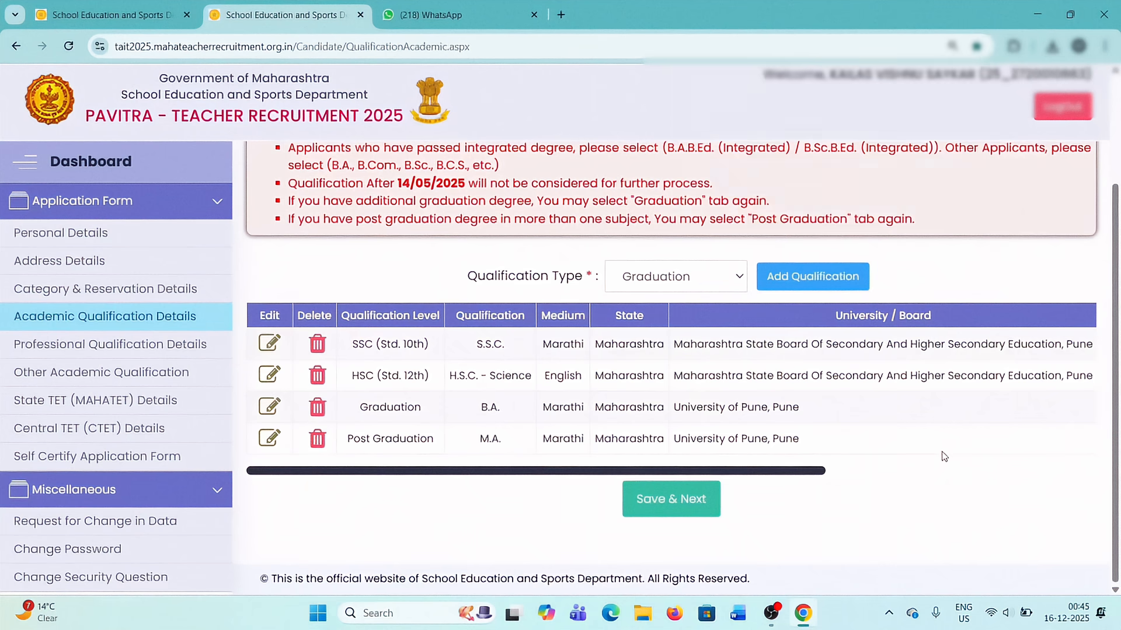
key(ctrl+d)
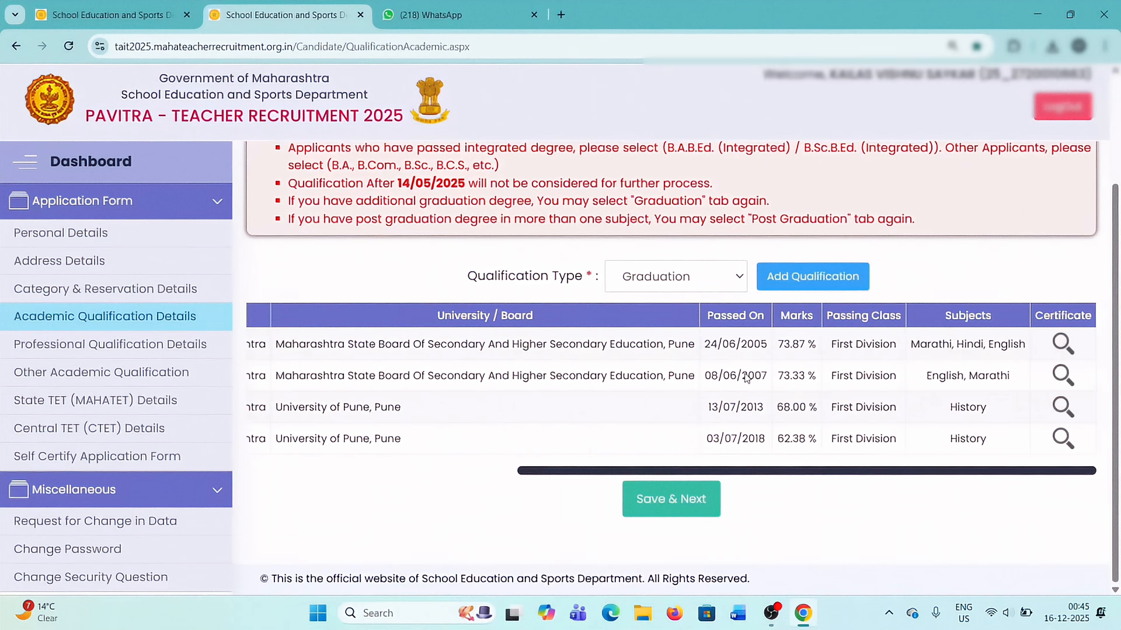
Check all columns of the saved academic qualifications, then save them and continue to the professional qualification details.
drag(741, 472, 475, 467)
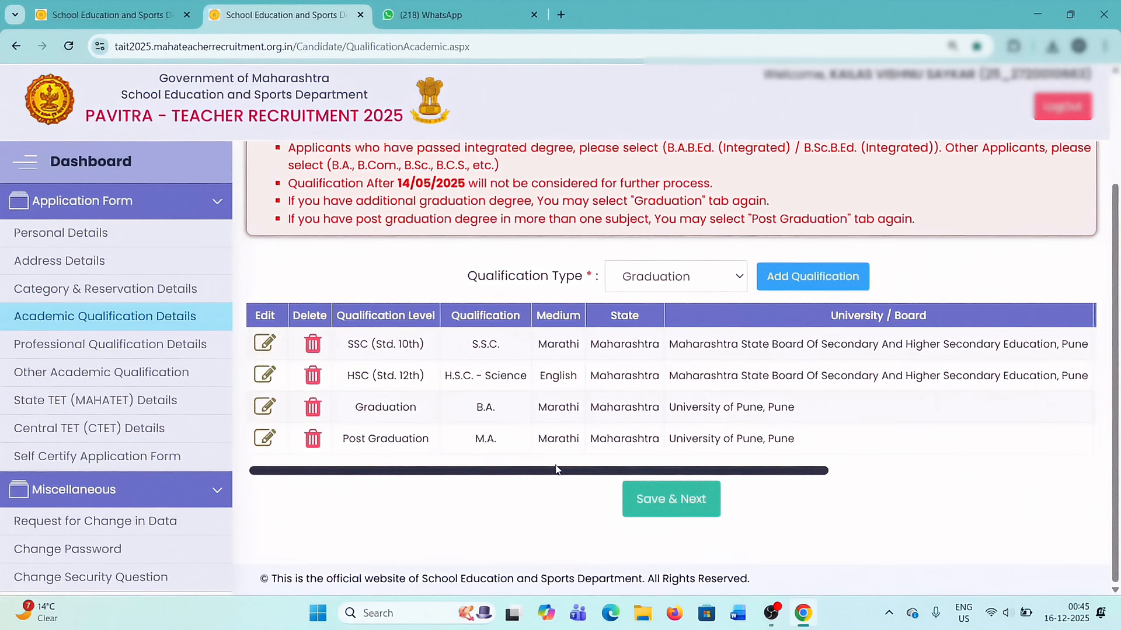
drag(555, 474, 873, 478)
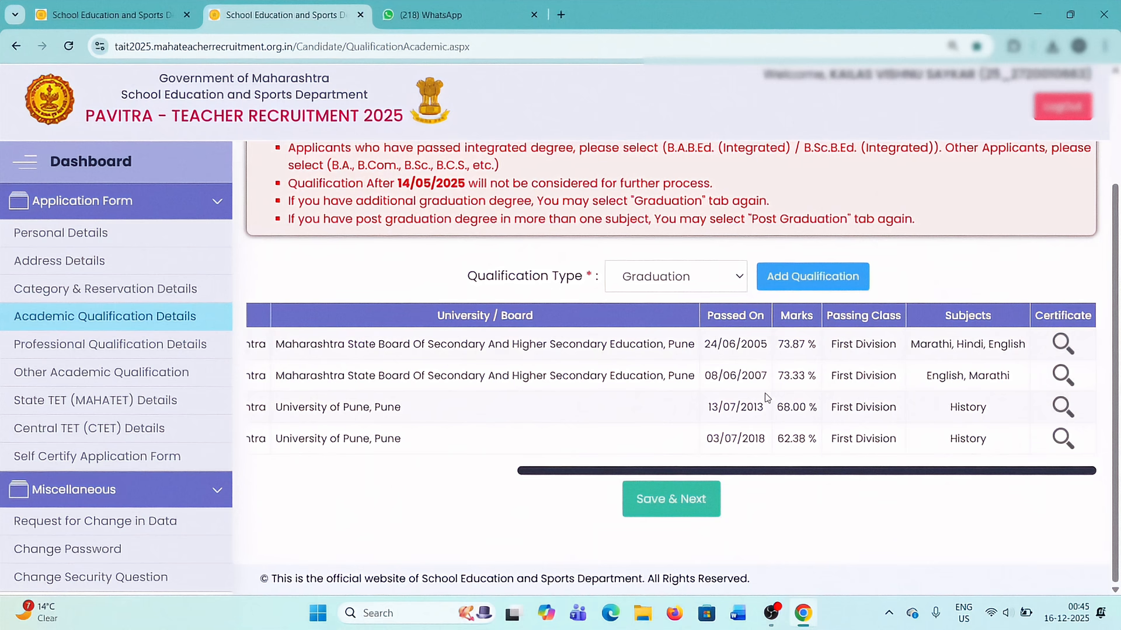
drag(679, 473, 324, 471)
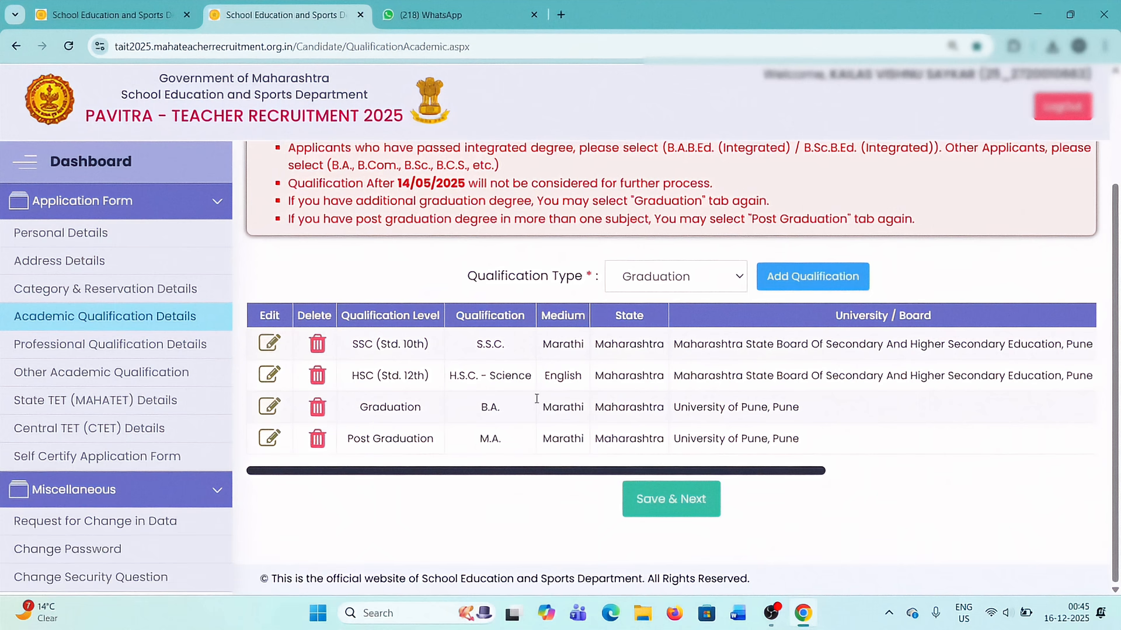
click(675, 507)
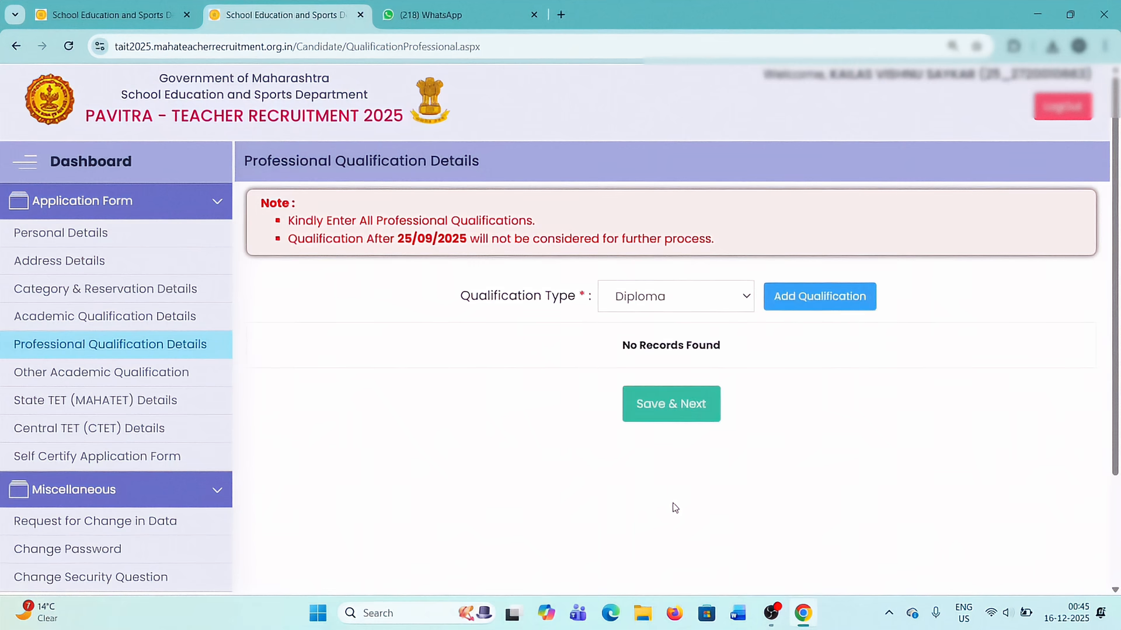
Review the available professional qualification types and start adding a Diploma qualification.
click(680, 308)
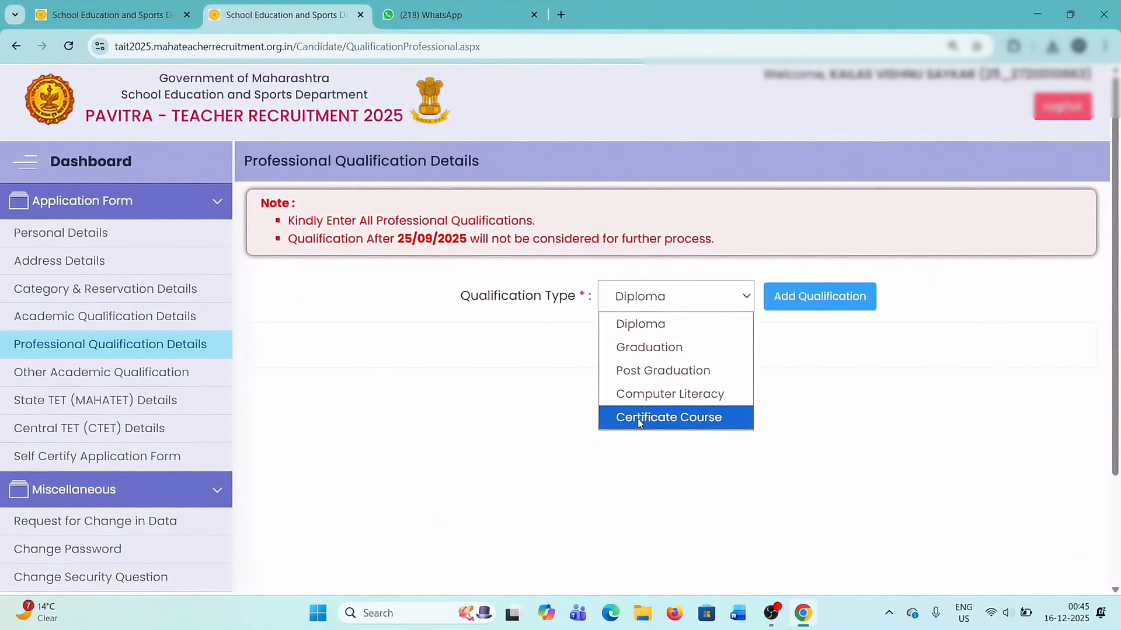
click(543, 388)
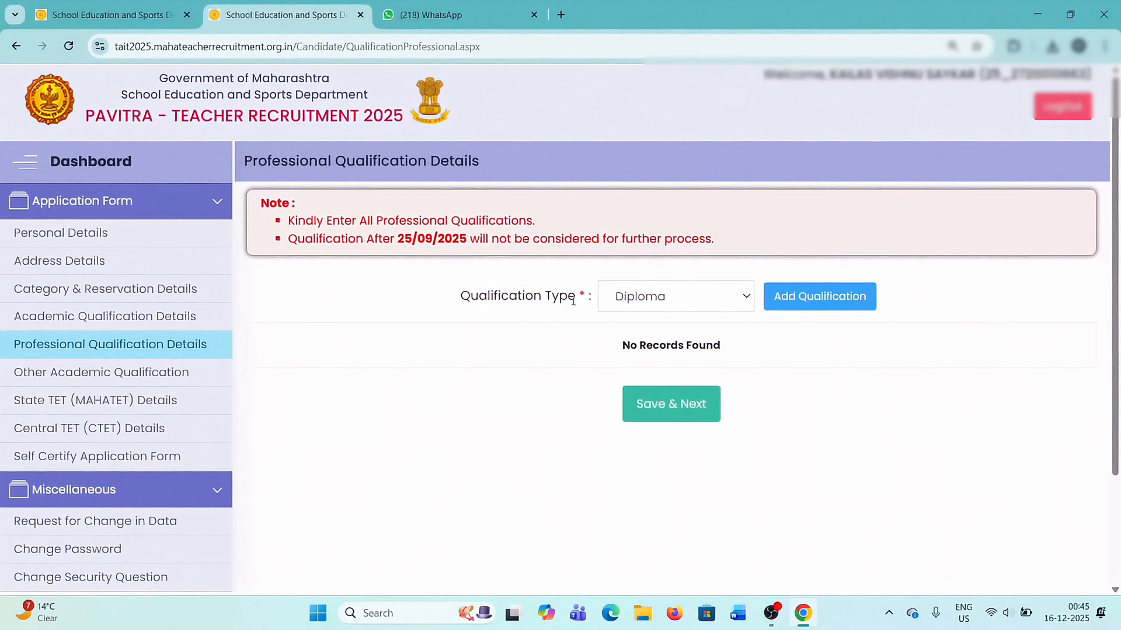
click(679, 296)
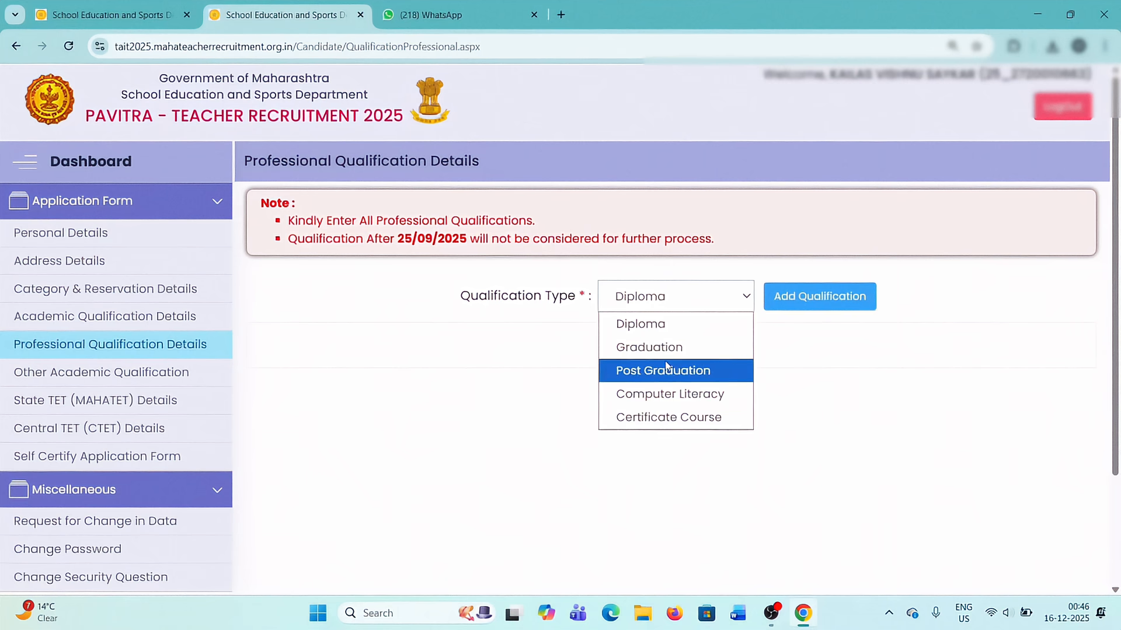
click(651, 324)
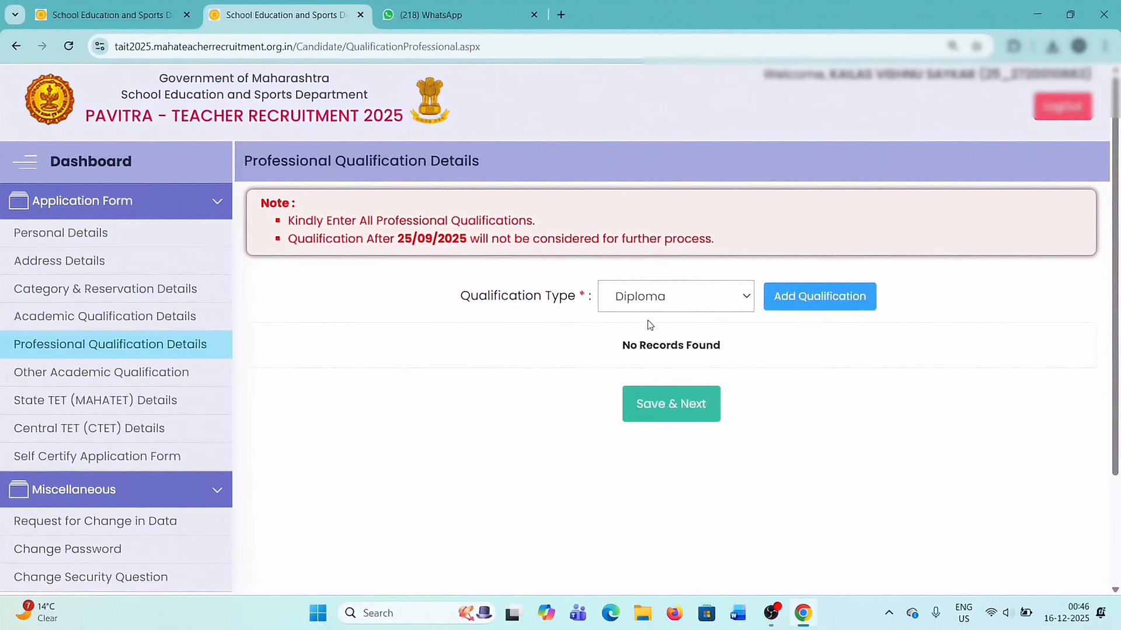
click(808, 300)
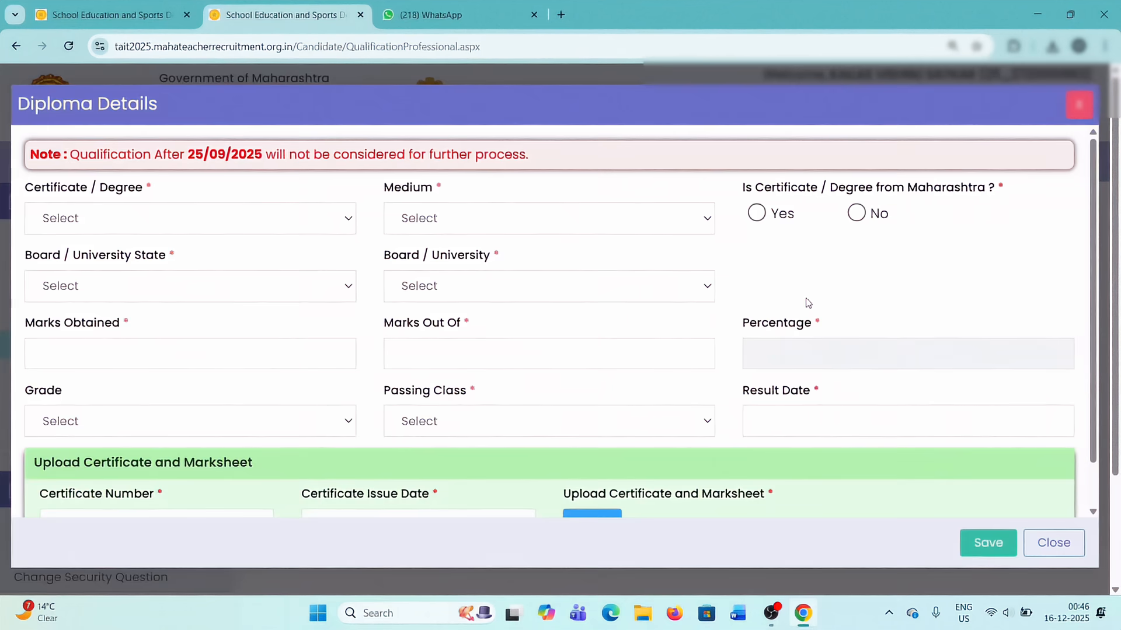
Set the diploma's certificate to D.Ed. and its medium to Marathi.
click(168, 218)
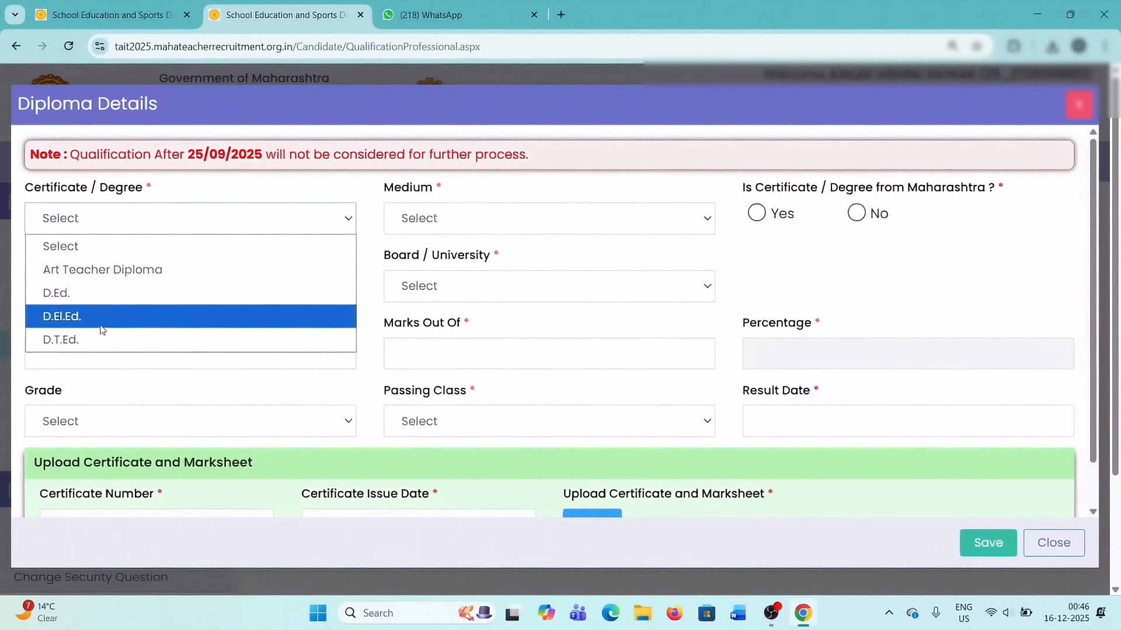
click(71, 295)
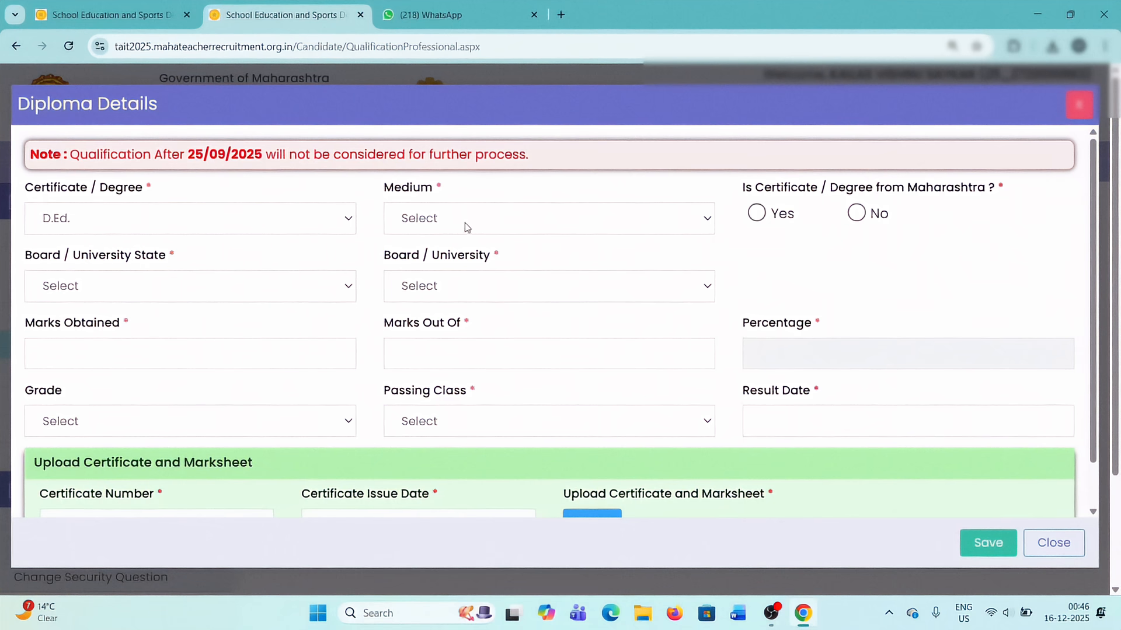
click(510, 225)
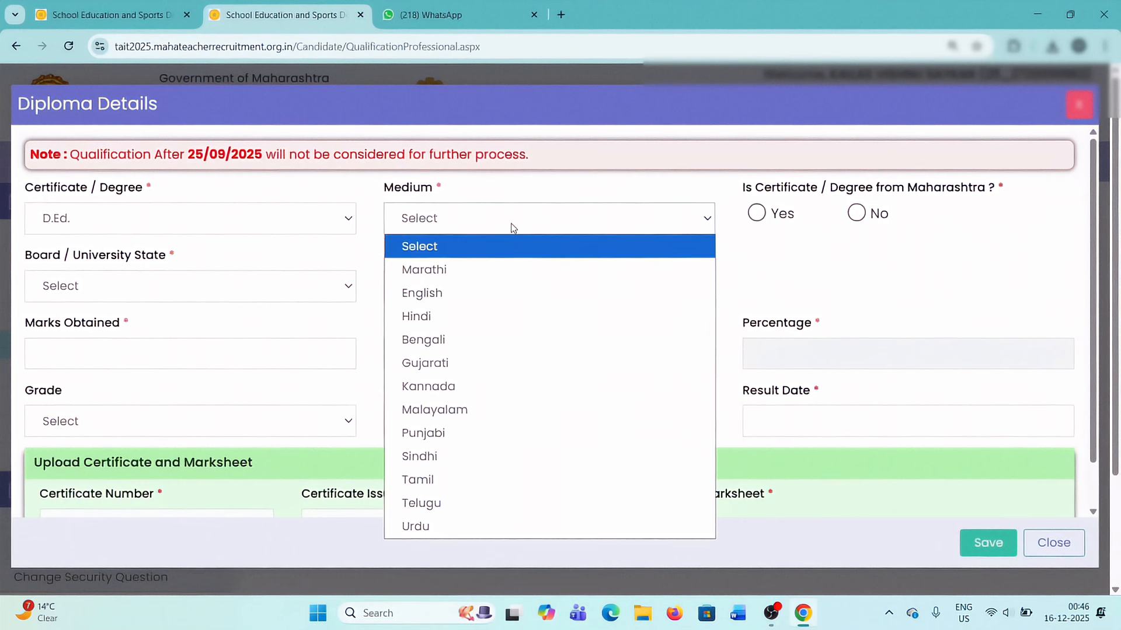
click(454, 272)
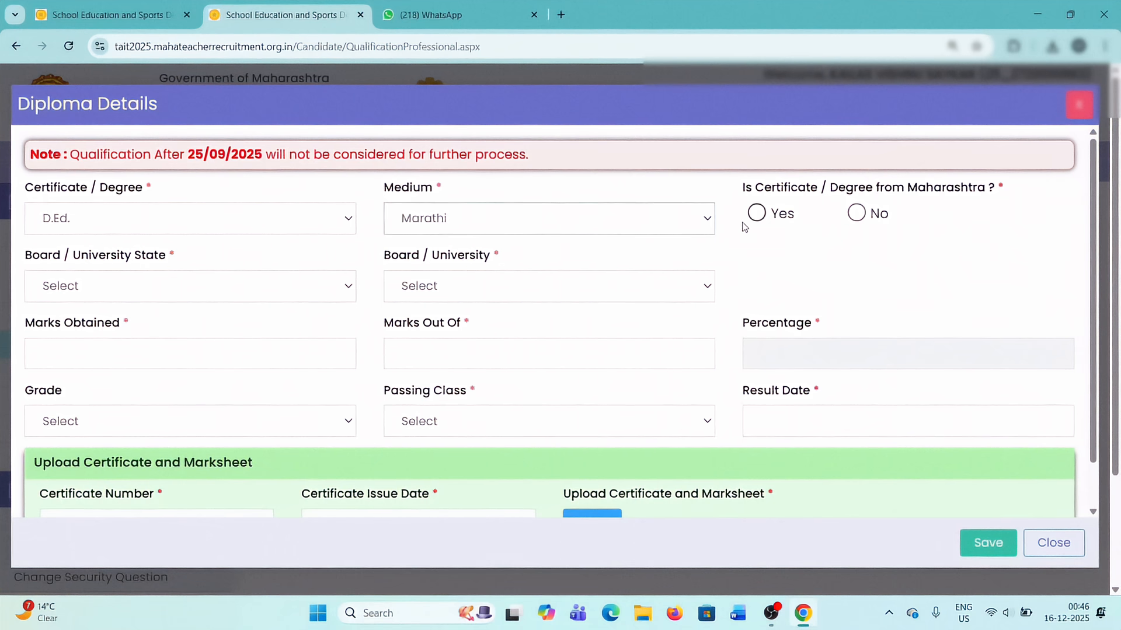
Mark the D.Ed. diploma as from Maharashtra and select Maharashtra State Council Of Examination as the board.
click(757, 214)
click(465, 289)
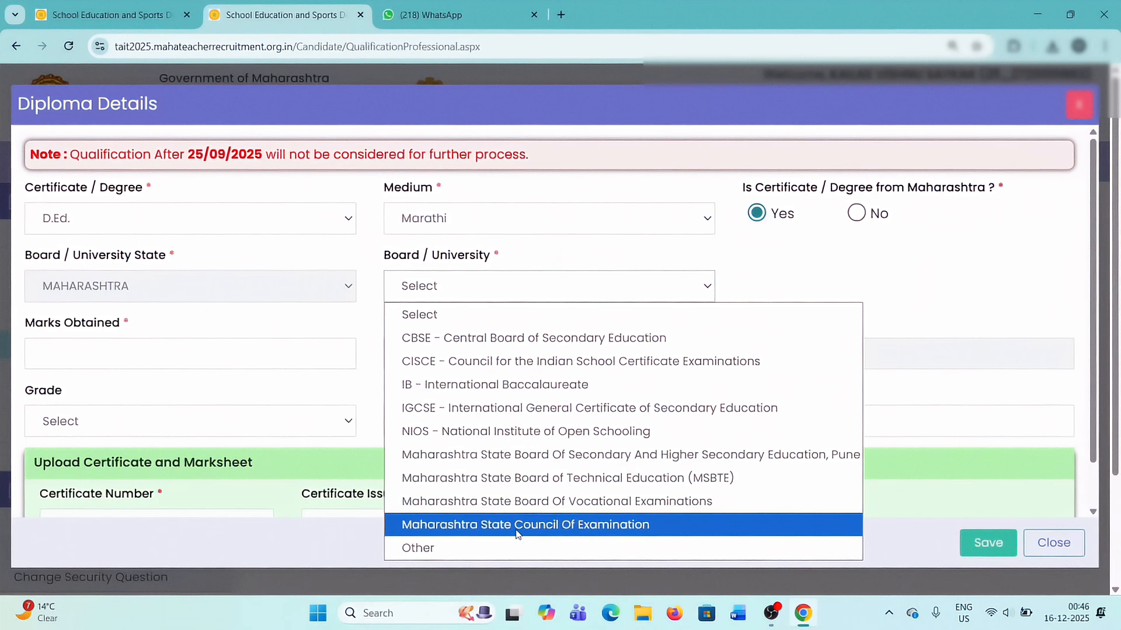
click(545, 525)
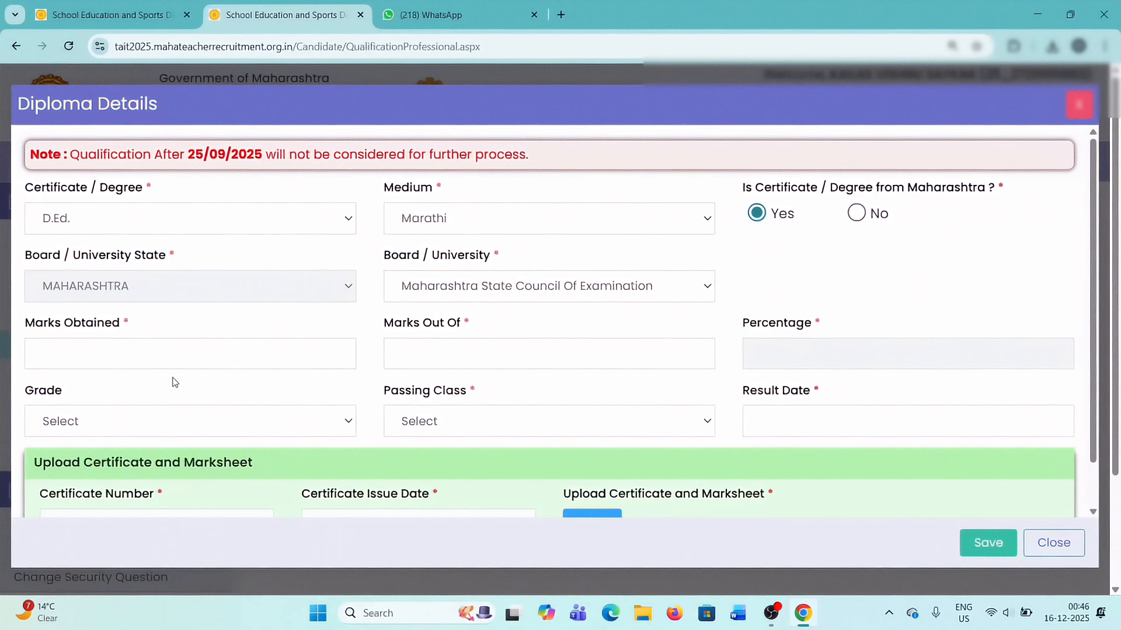
scroll(288, 435, down, 1)
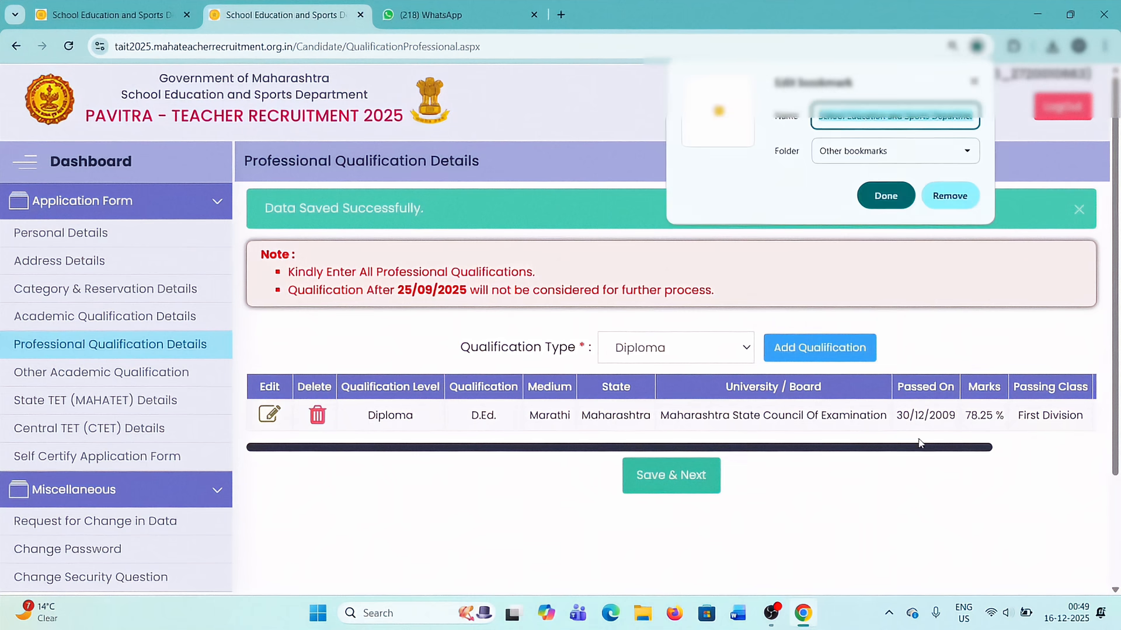
Choose Graduation as the professional qualification type and start adding that qualification.
click(855, 503)
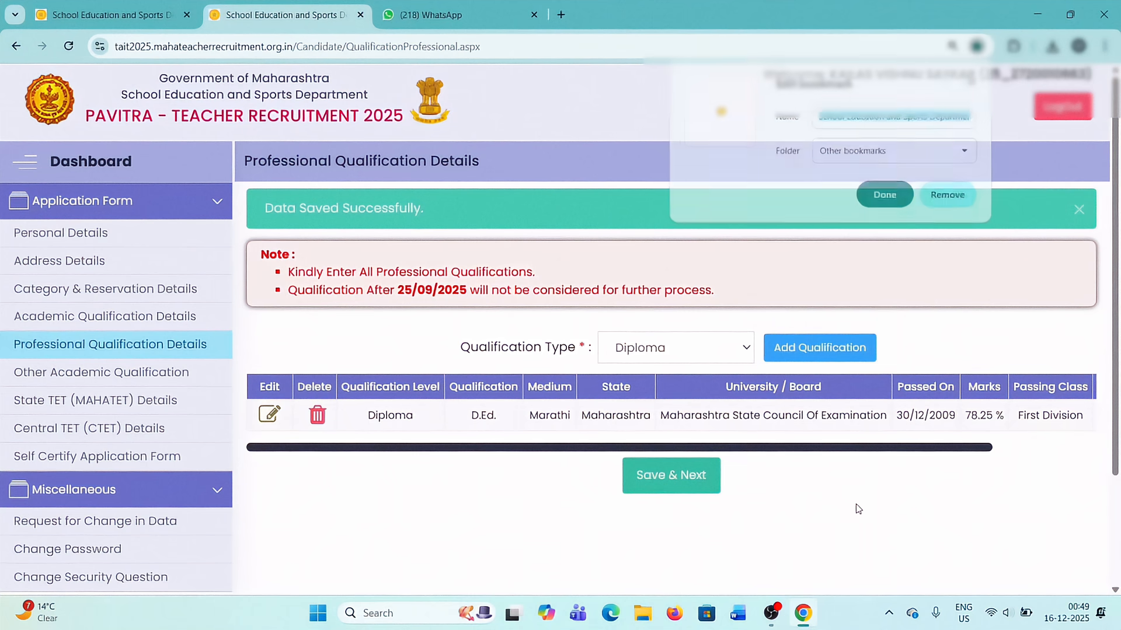
click(696, 353)
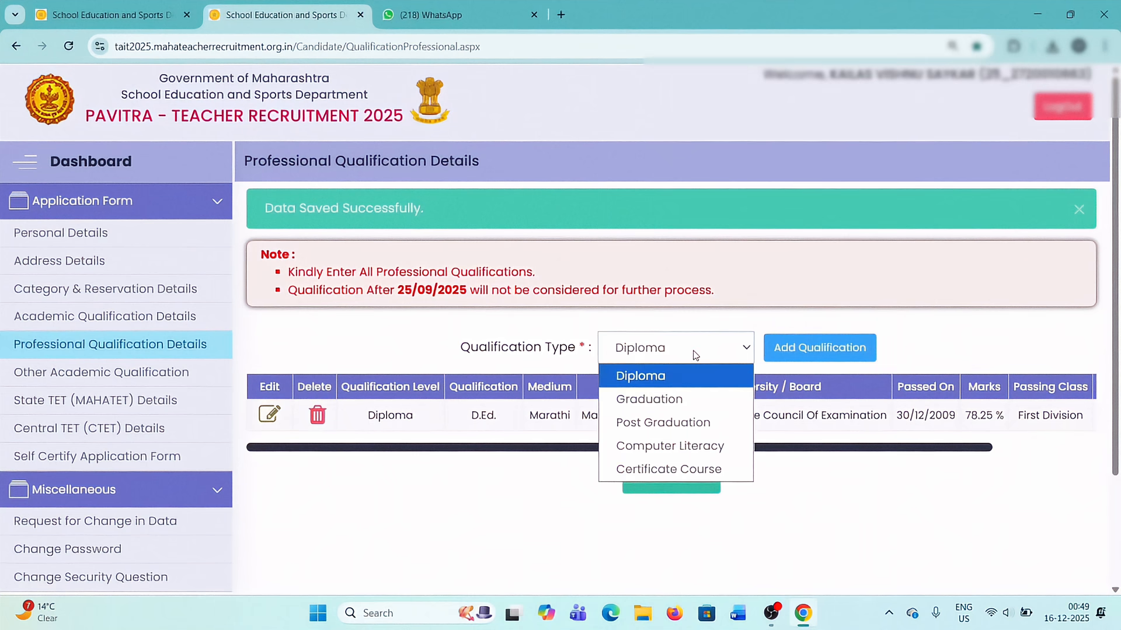
click(647, 403)
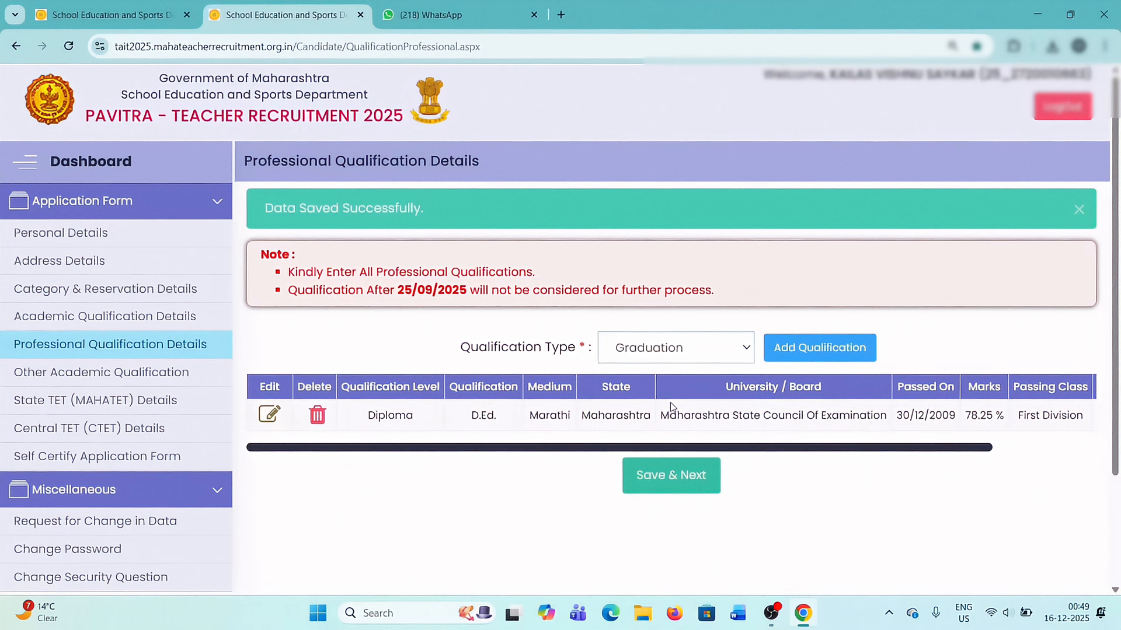
click(818, 353)
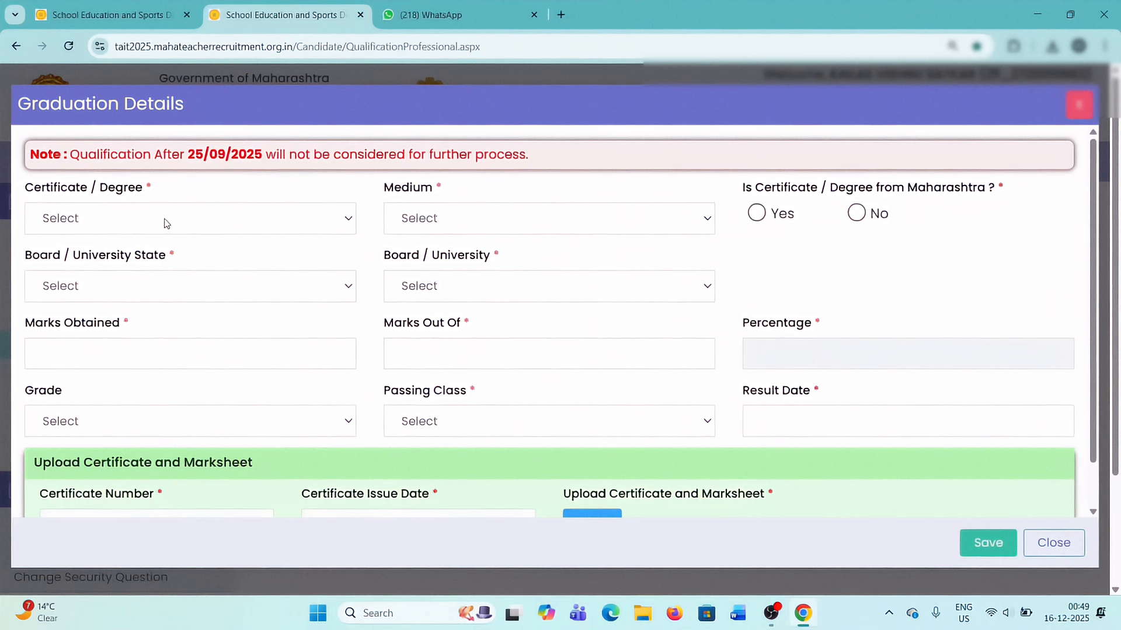
Set the graduation degree to B.Ed. and its medium to Hindi.
click(123, 219)
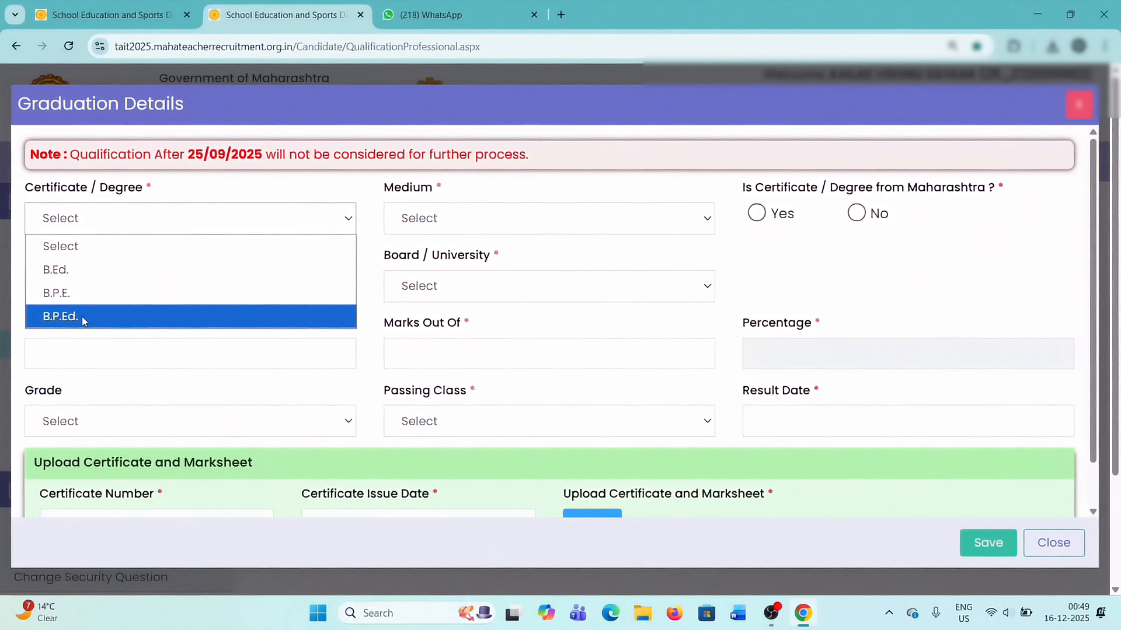
click(75, 269)
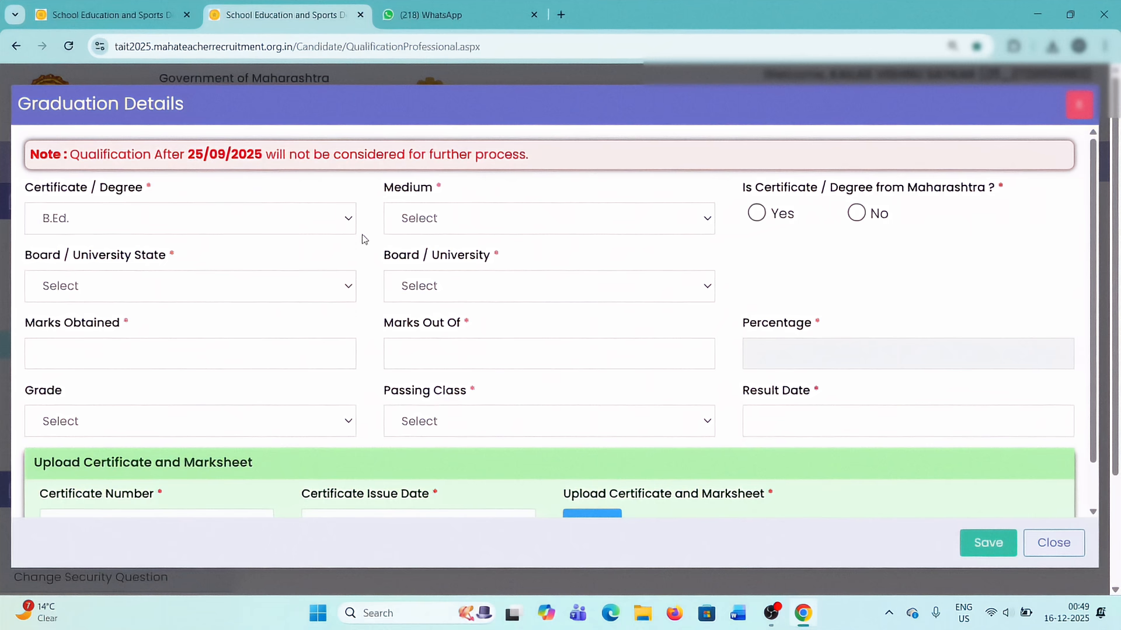
click(446, 227)
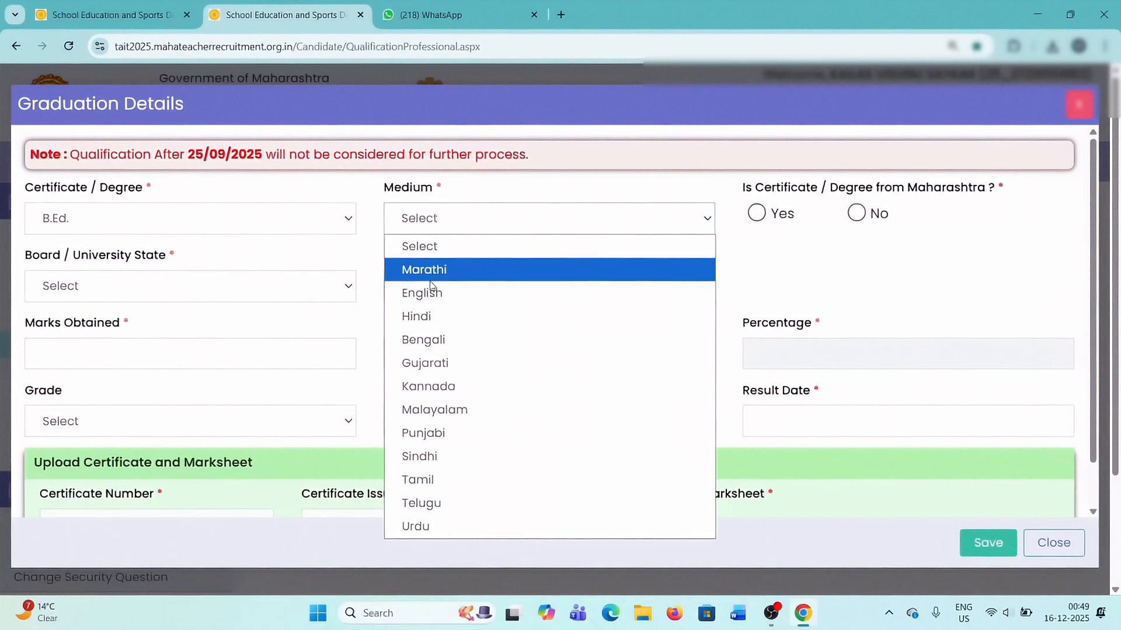
click(426, 316)
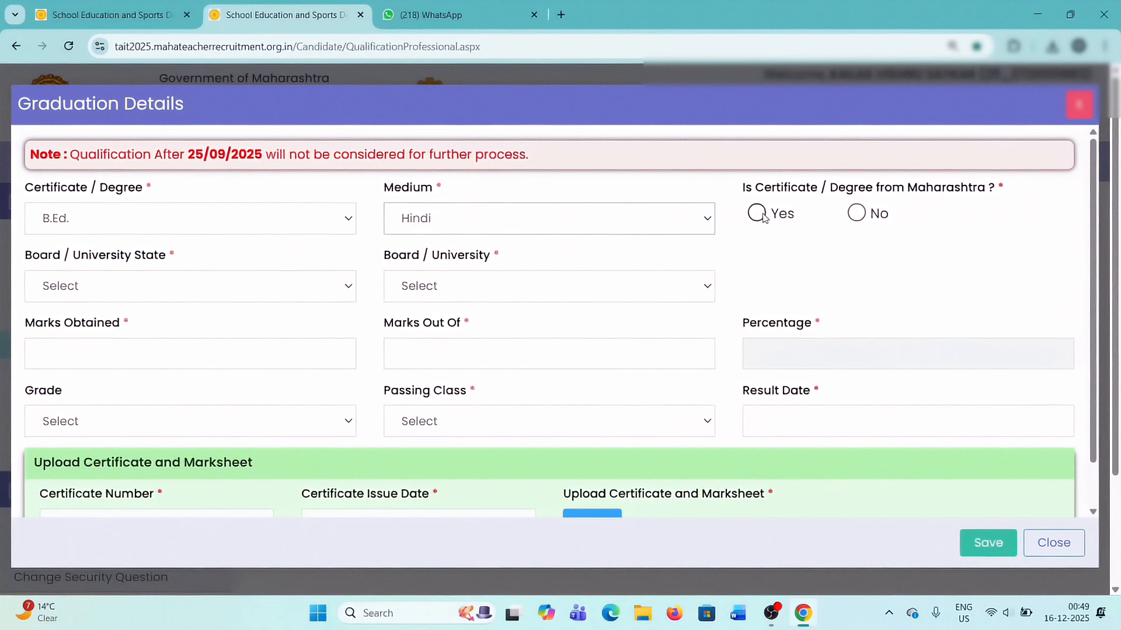
Mark the B.Ed. as not from Maharashtra, set its university state to MAHARASHTRA and look through the available universities.
click(856, 213)
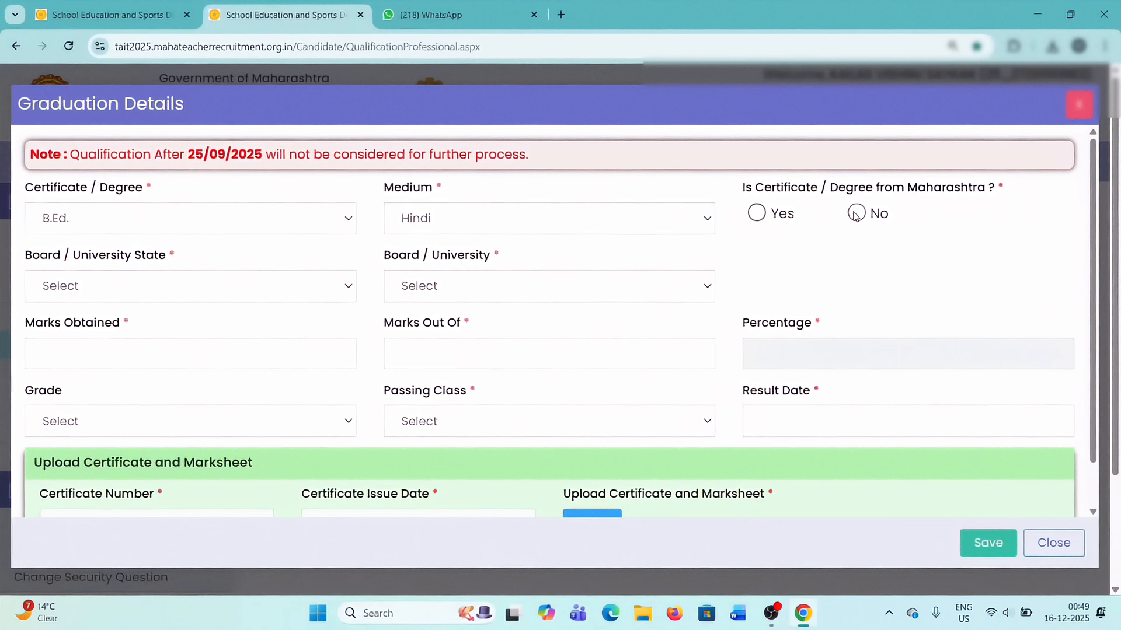
click(152, 289)
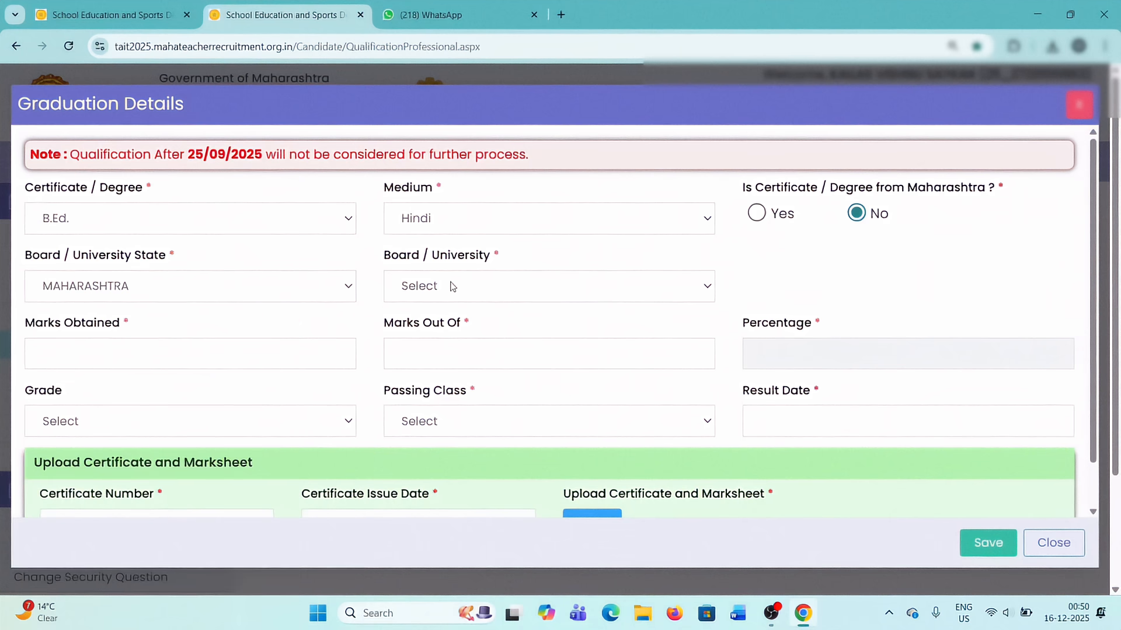
click(452, 286)
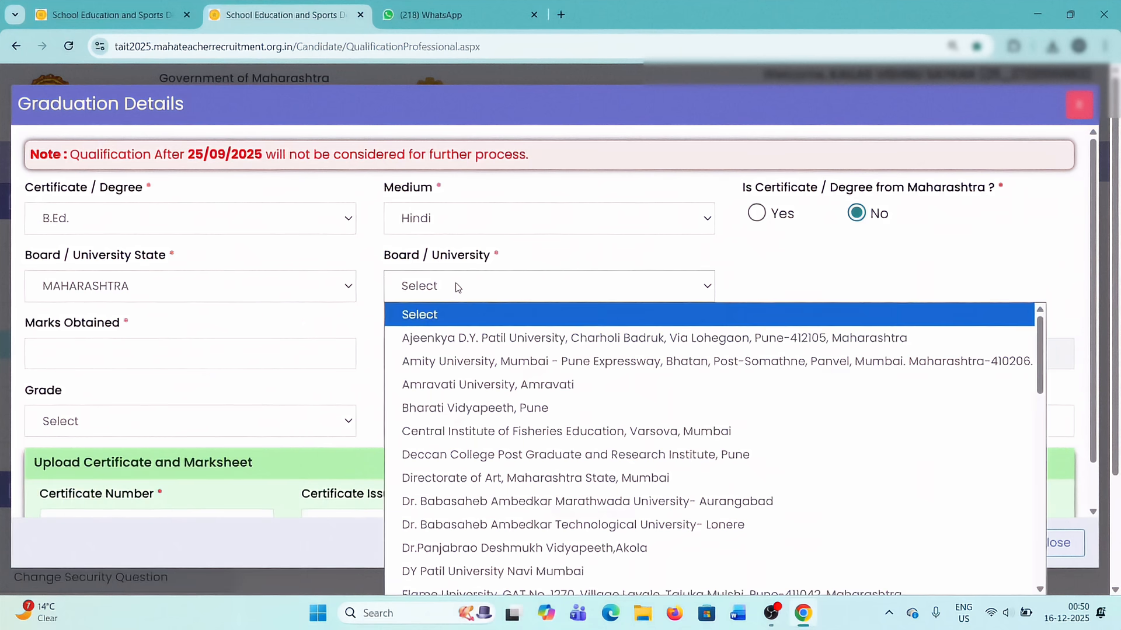
scroll(511, 445, down, 5)
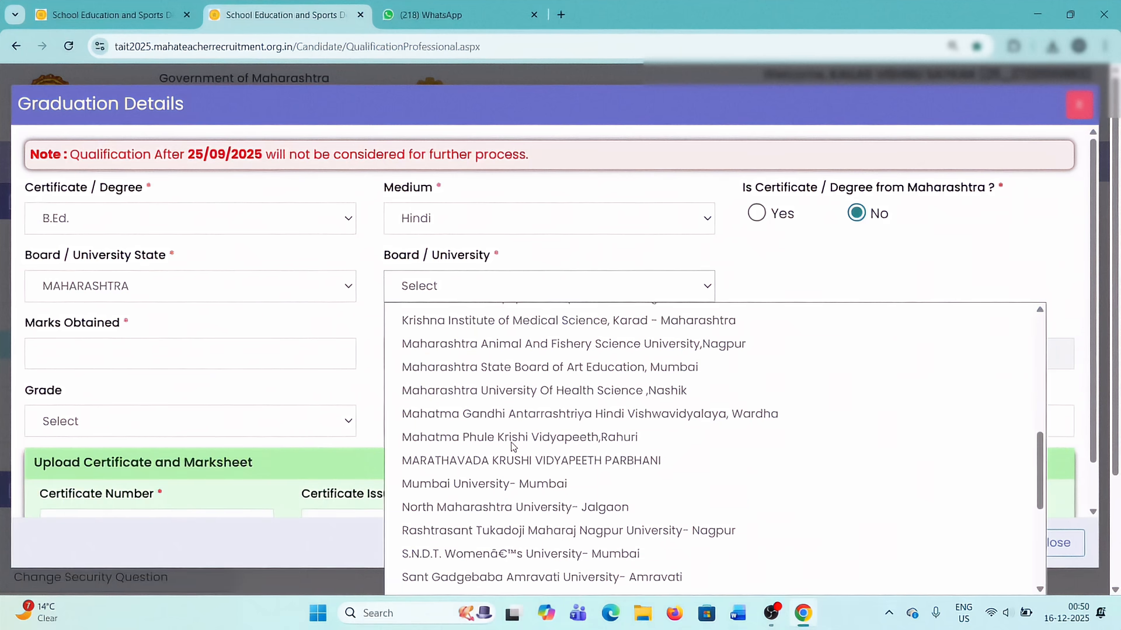
scroll(511, 445, down, 5)
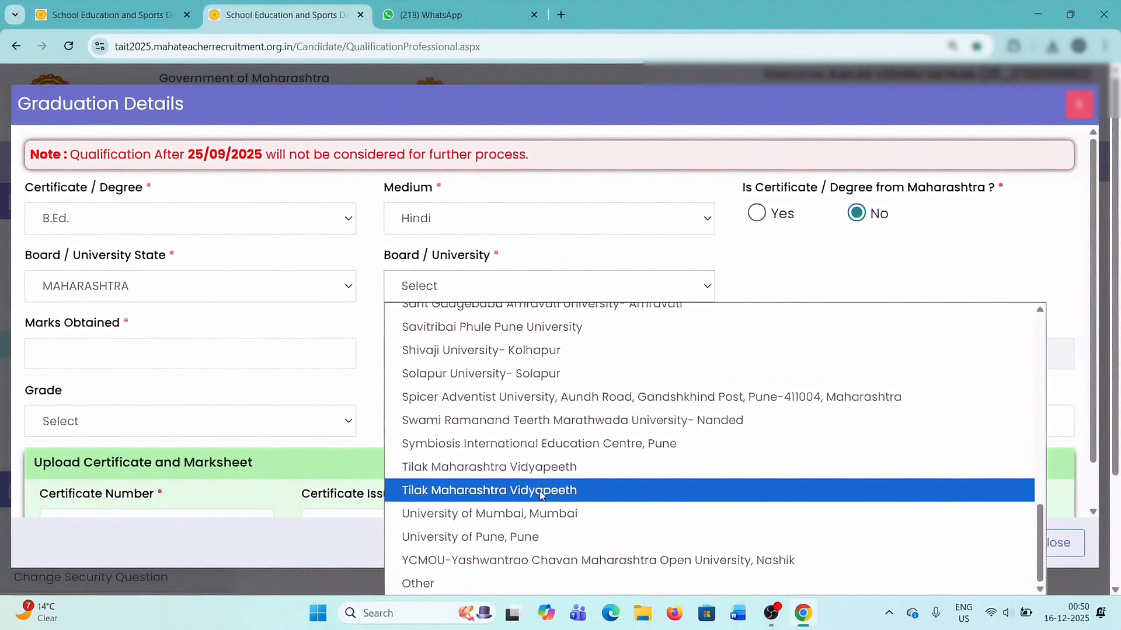
scroll(541, 496, up, 3)
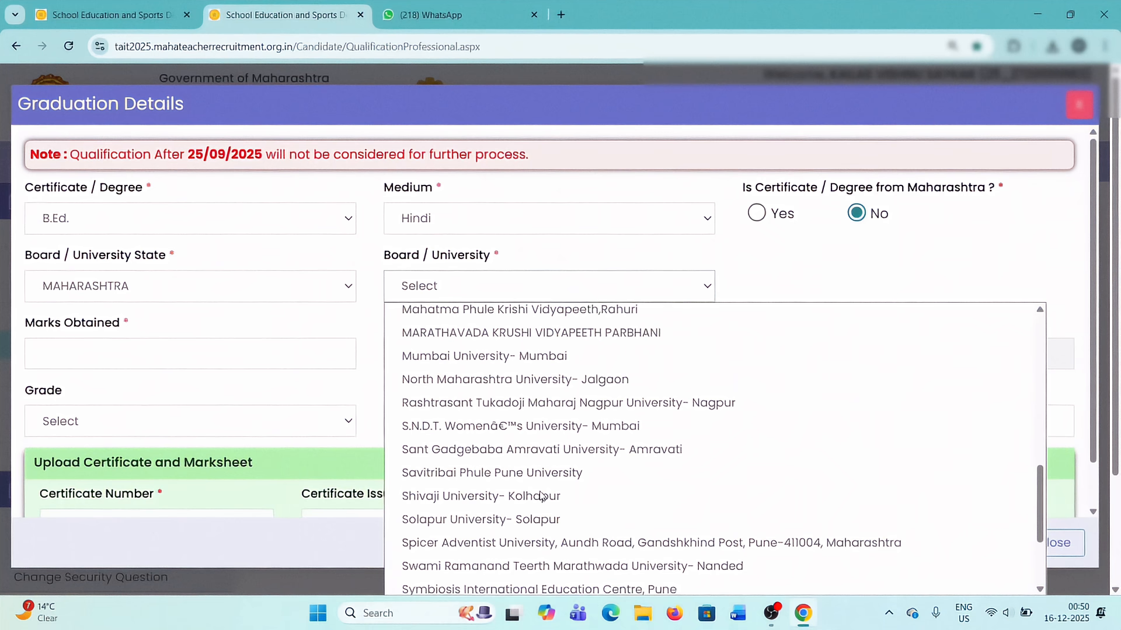
scroll(540, 496, up, 3)
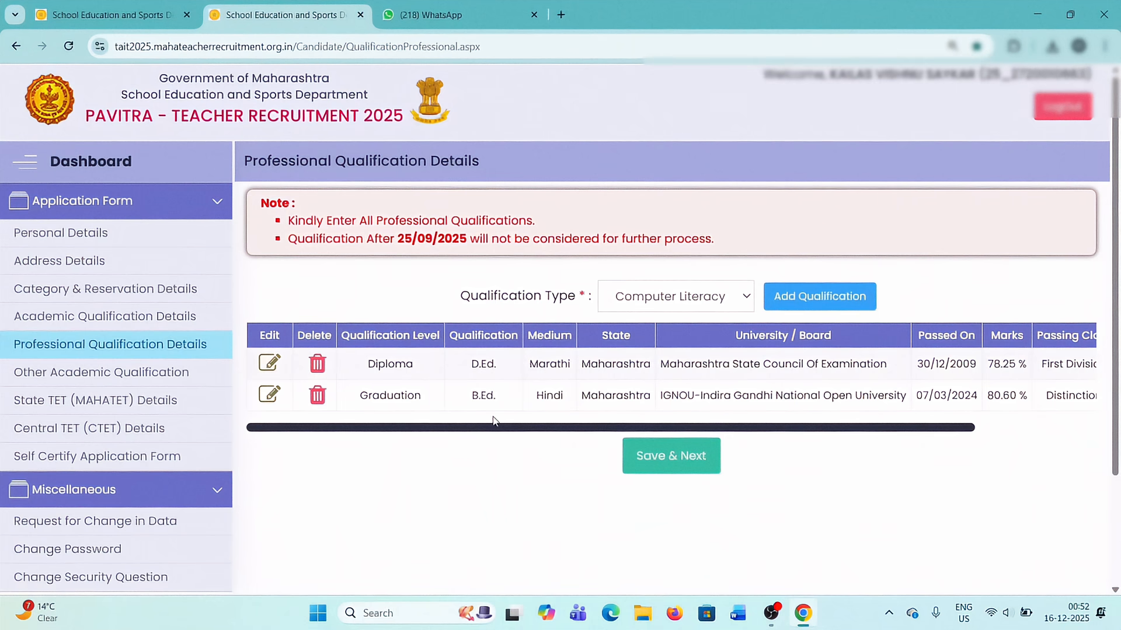
Check which certificates are offered for a Certificate Course qualification, and close the form without adding one.
click(734, 307)
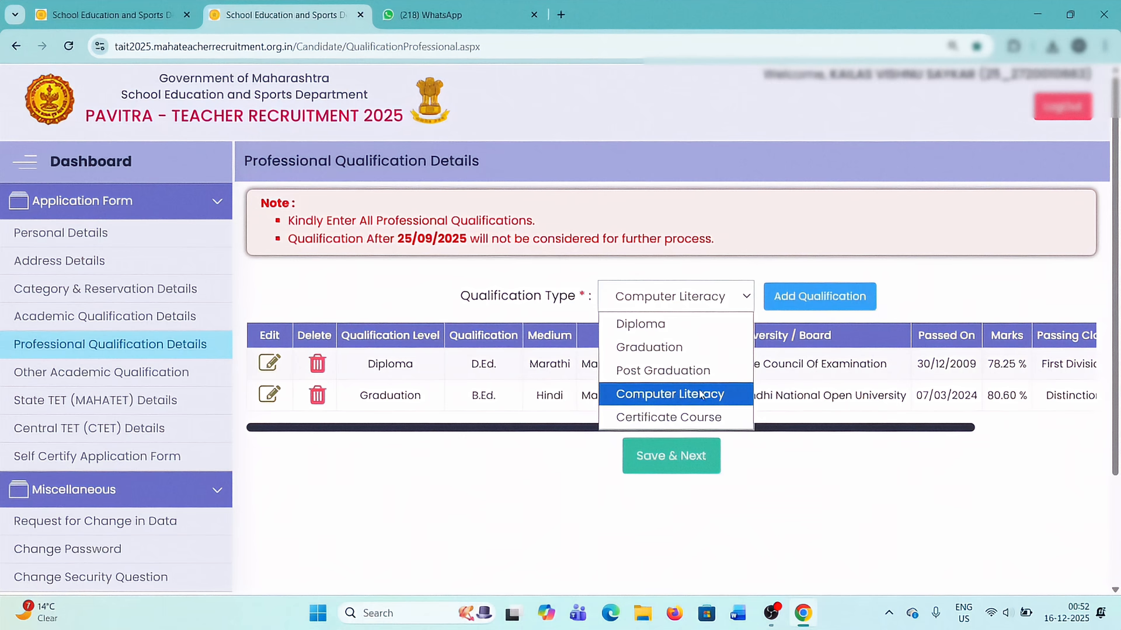
click(673, 417)
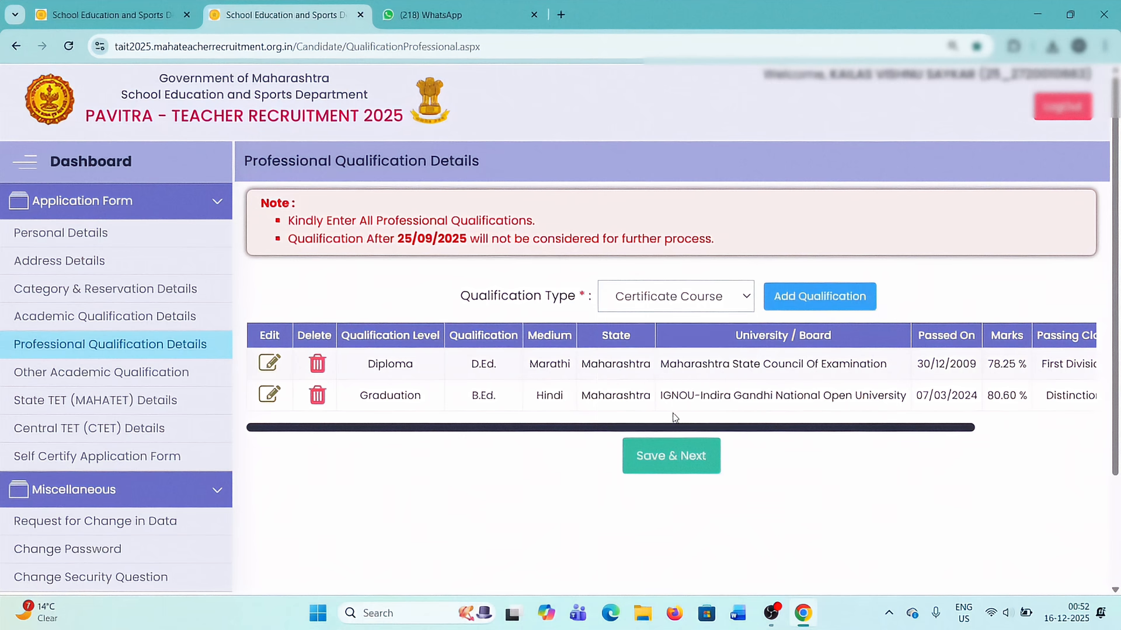
click(811, 300)
click(208, 225)
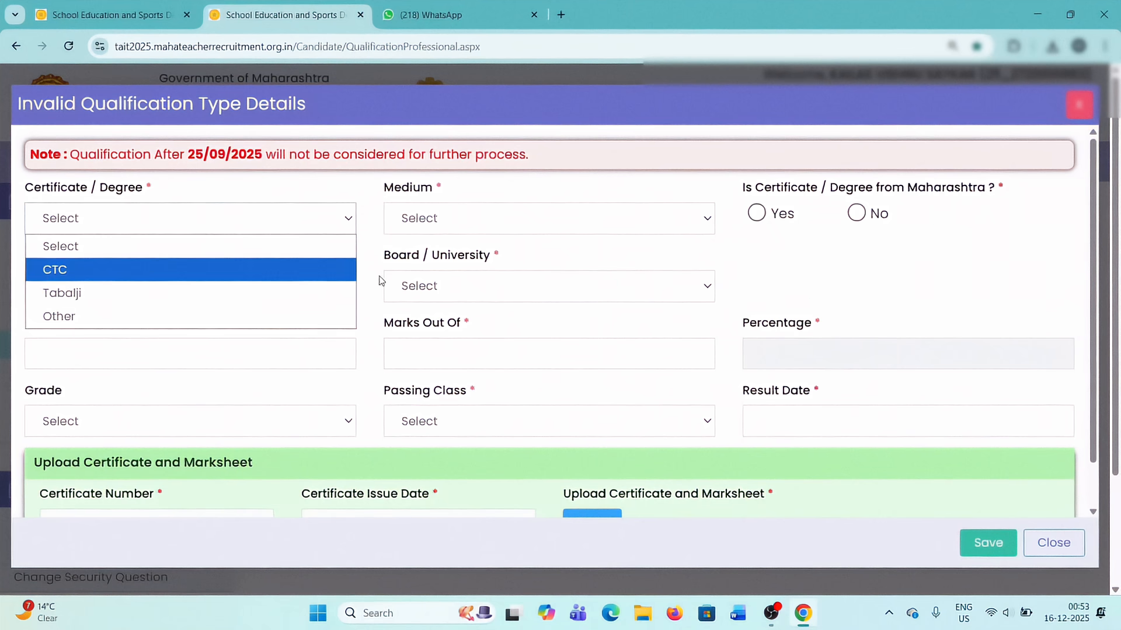
click(1082, 121)
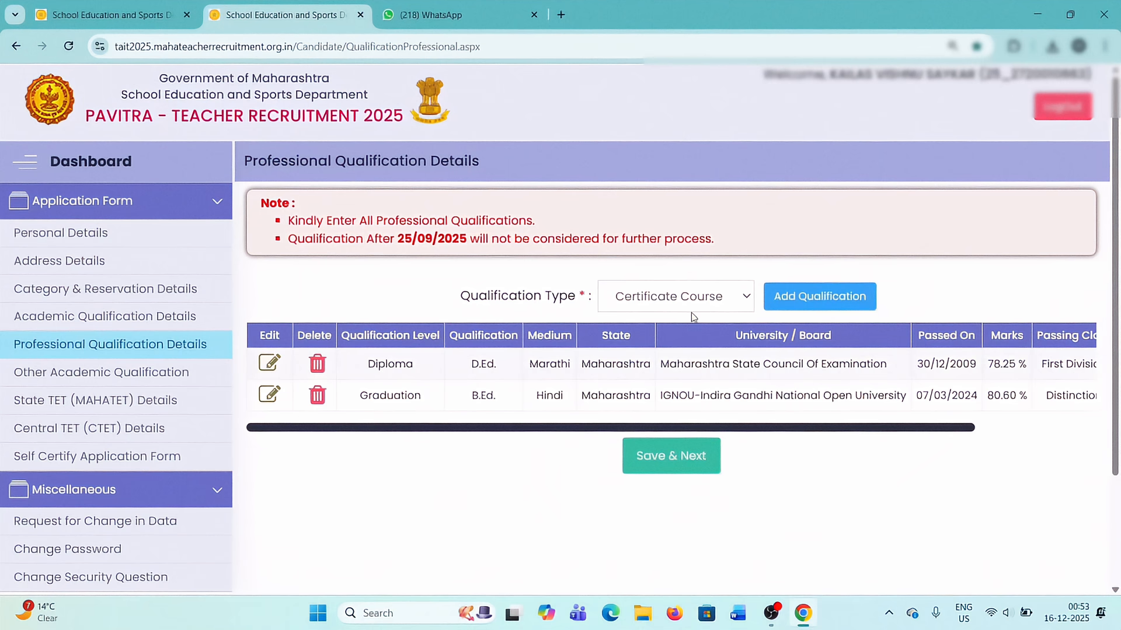
Save the professional qualification details and continue to the next section of the application.
click(691, 301)
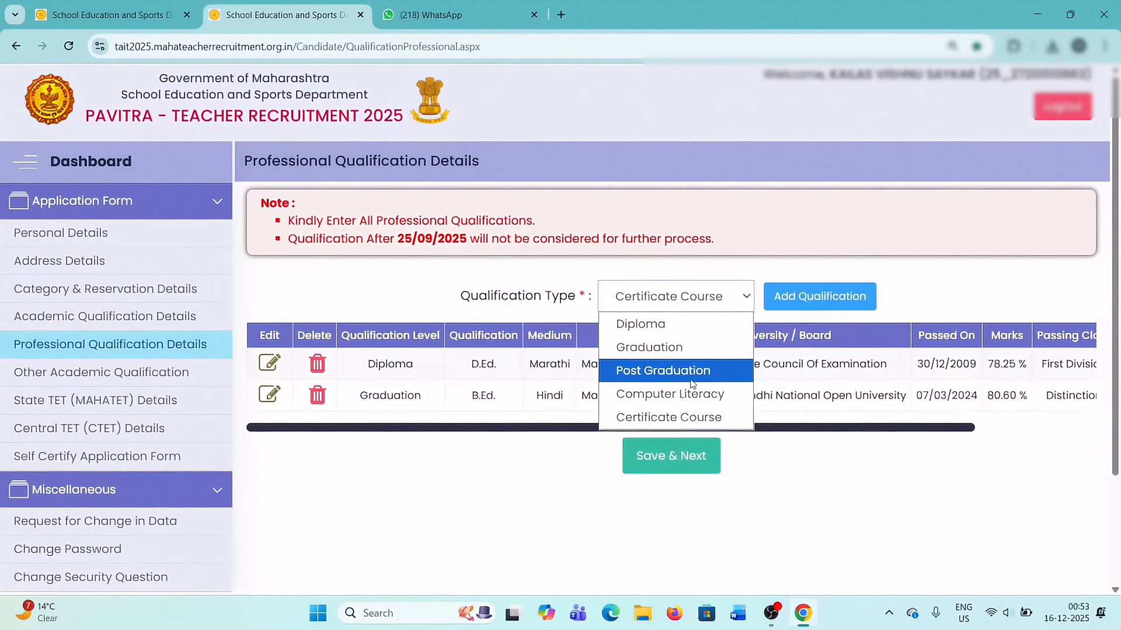
click(857, 457)
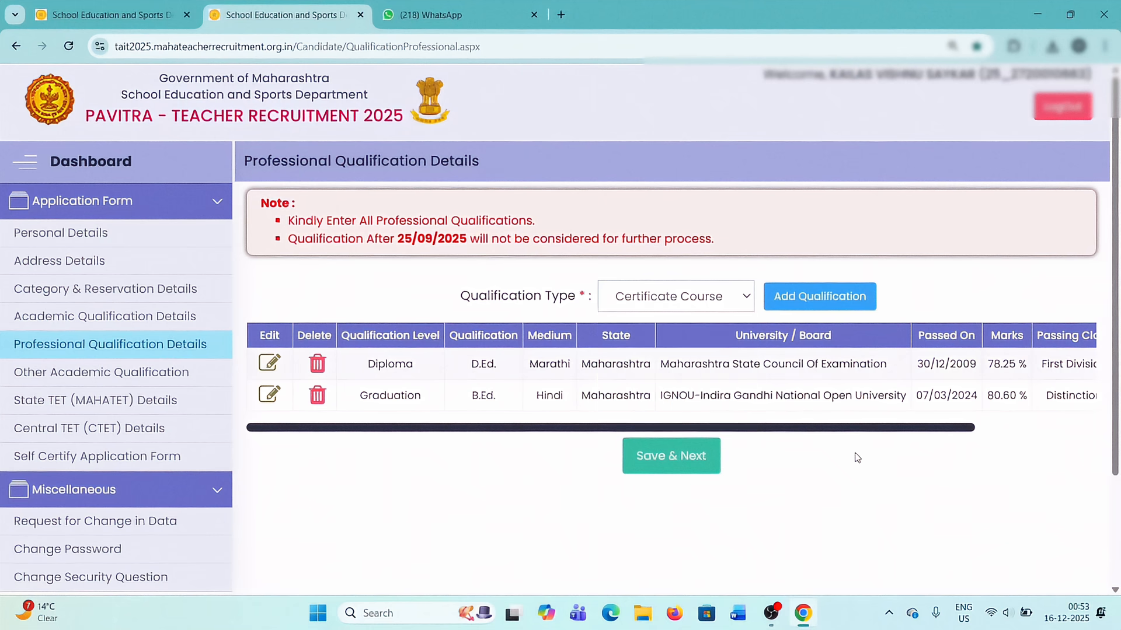
scroll(855, 456, down, 3)
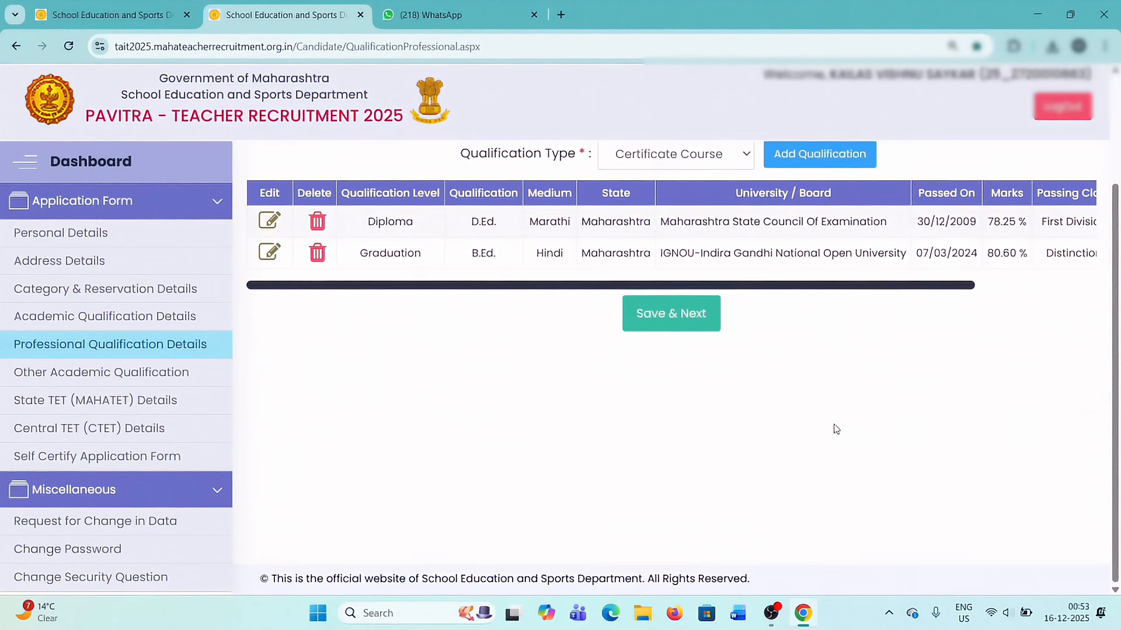
click(677, 332)
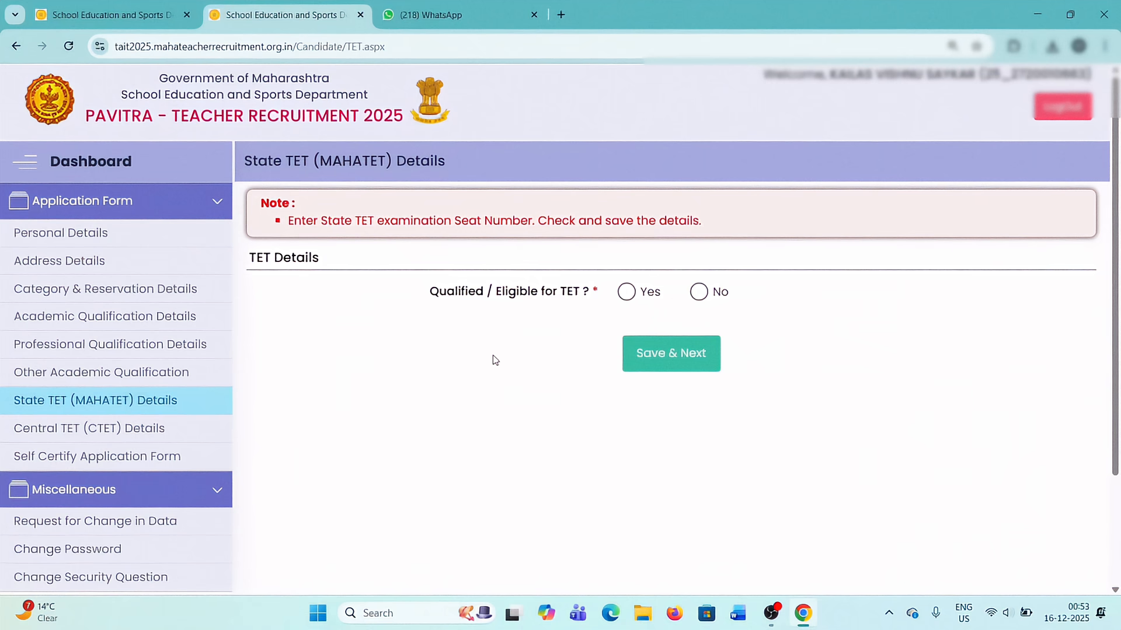
Declare the candidate qualified for State TET and for Paper 1, with 2021 as the Paper 1 year of passing.
click(626, 295)
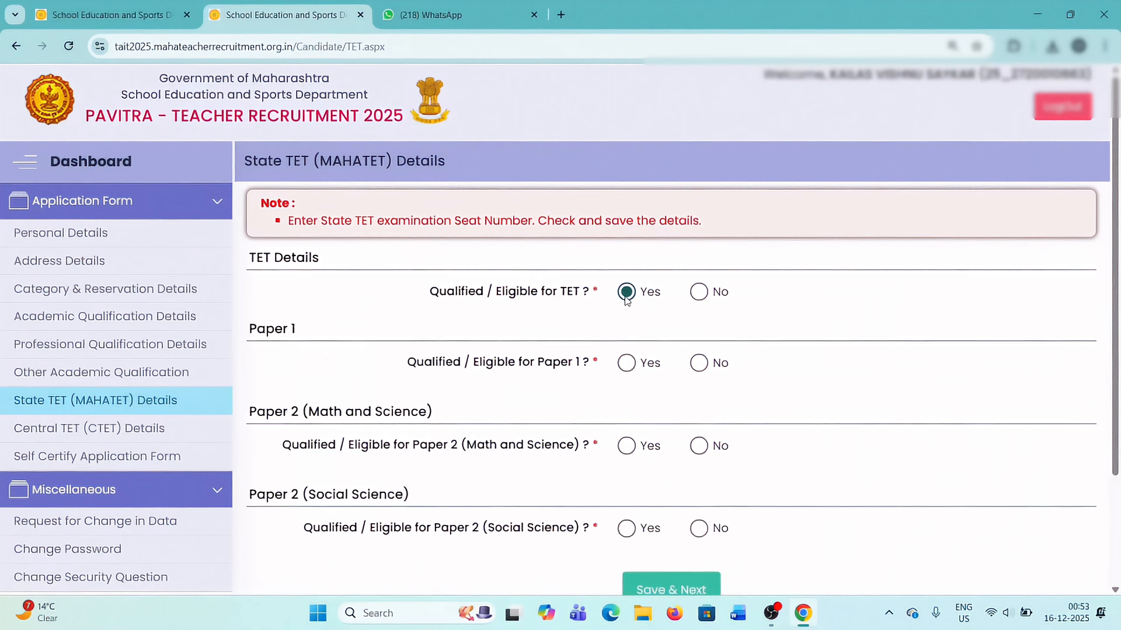
click(626, 364)
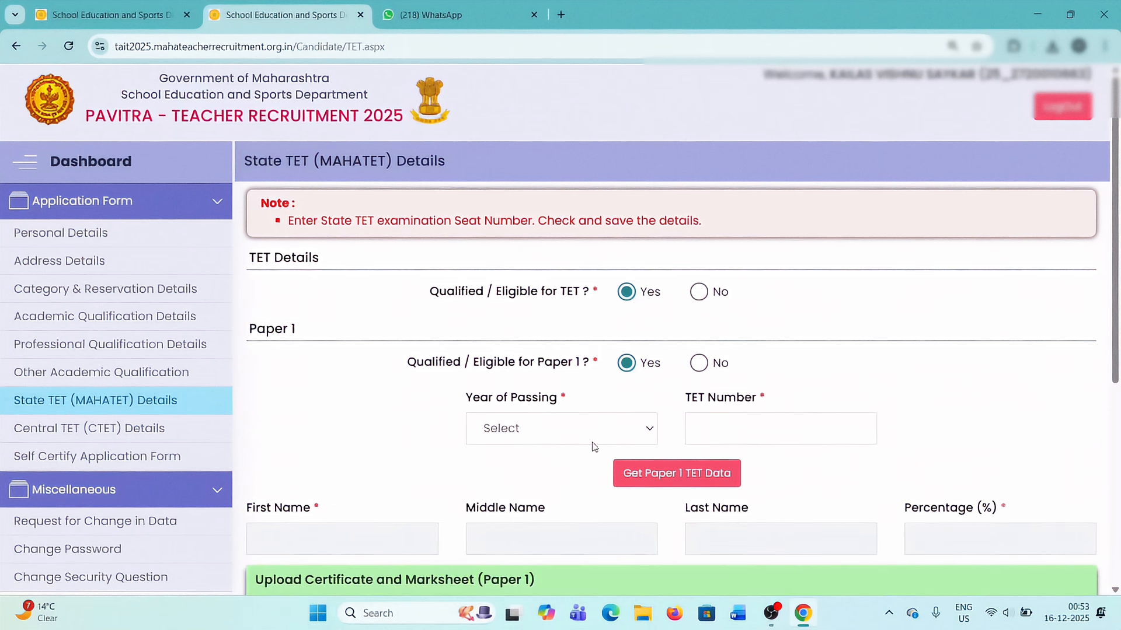
click(558, 434)
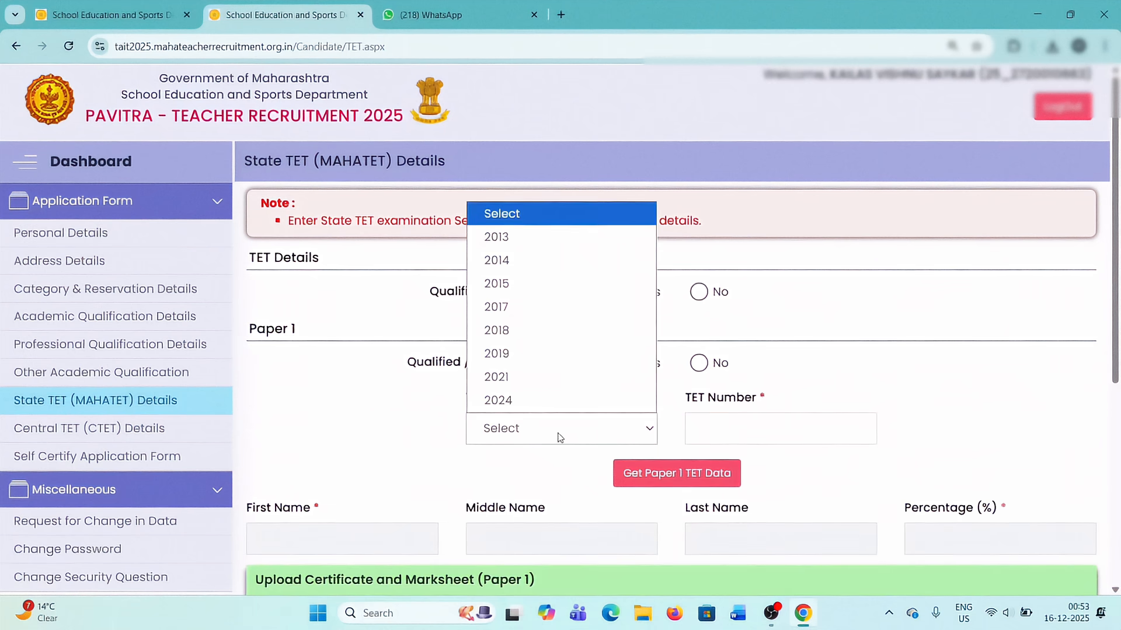
click(541, 377)
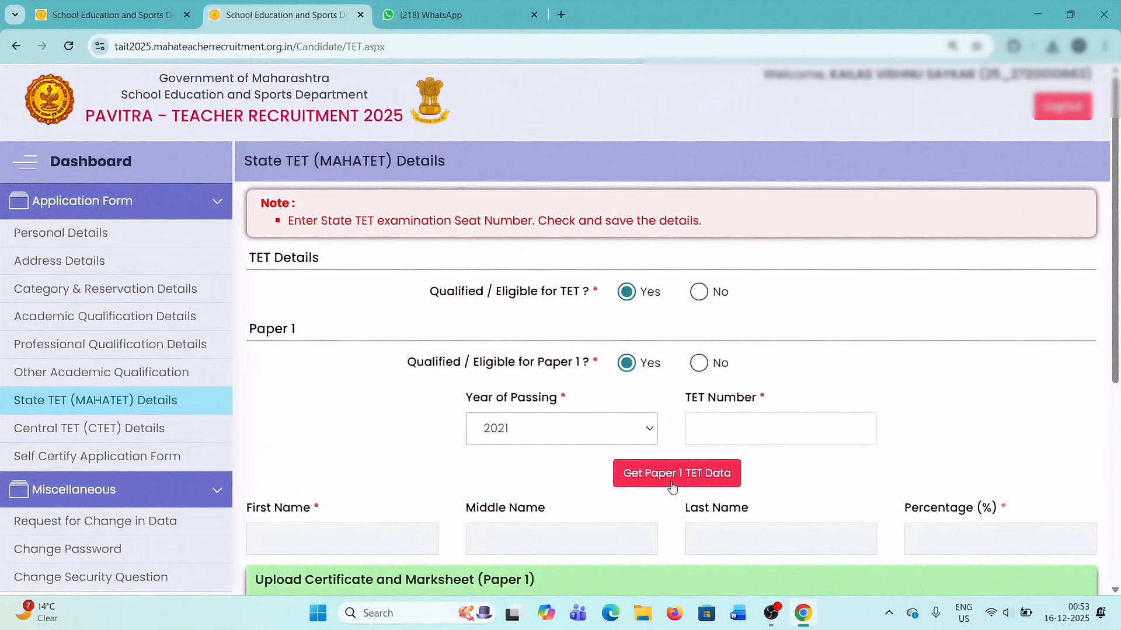
scroll(673, 487, down, 3)
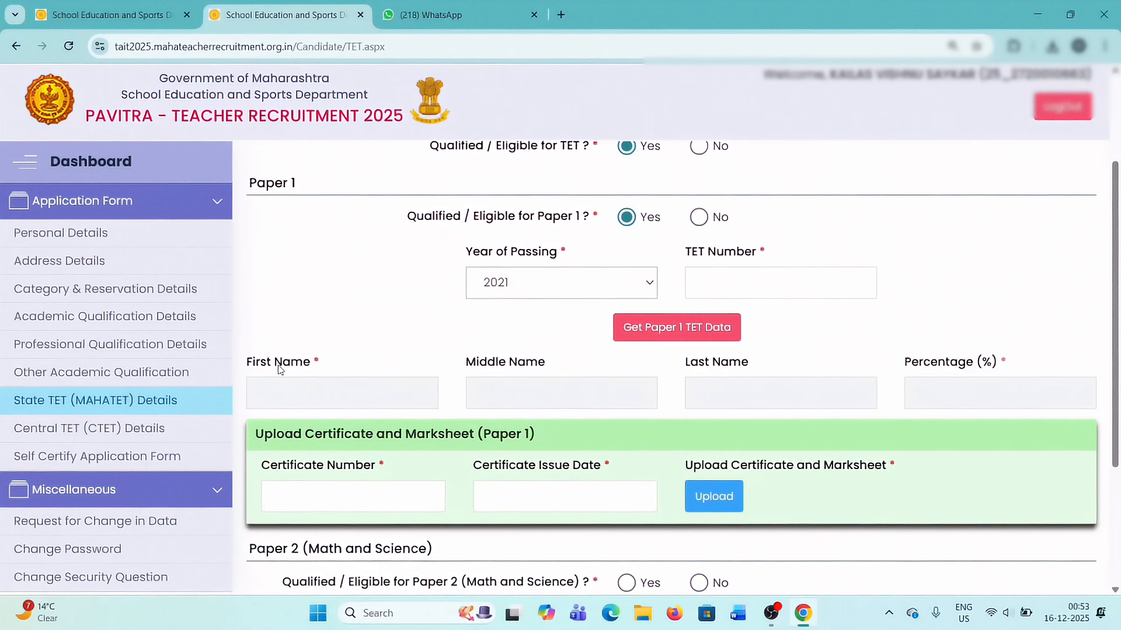
double_click(270, 360)
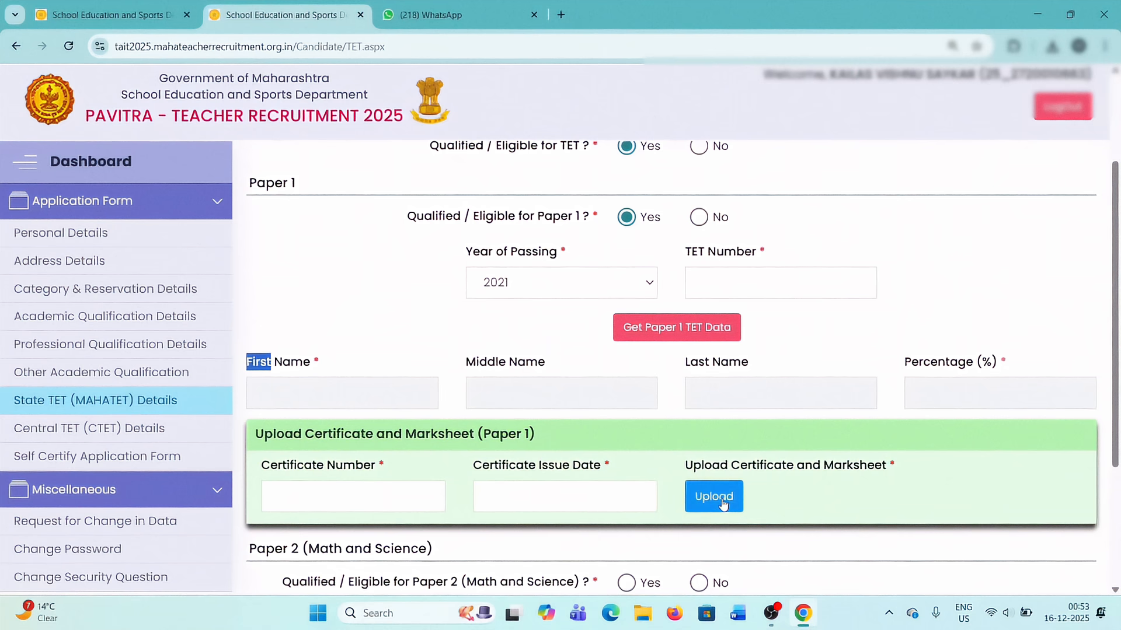
Mark TET Paper 2 (Math and Science) as qualified and set its year of passing to 2015.
scroll(723, 503, down, 2)
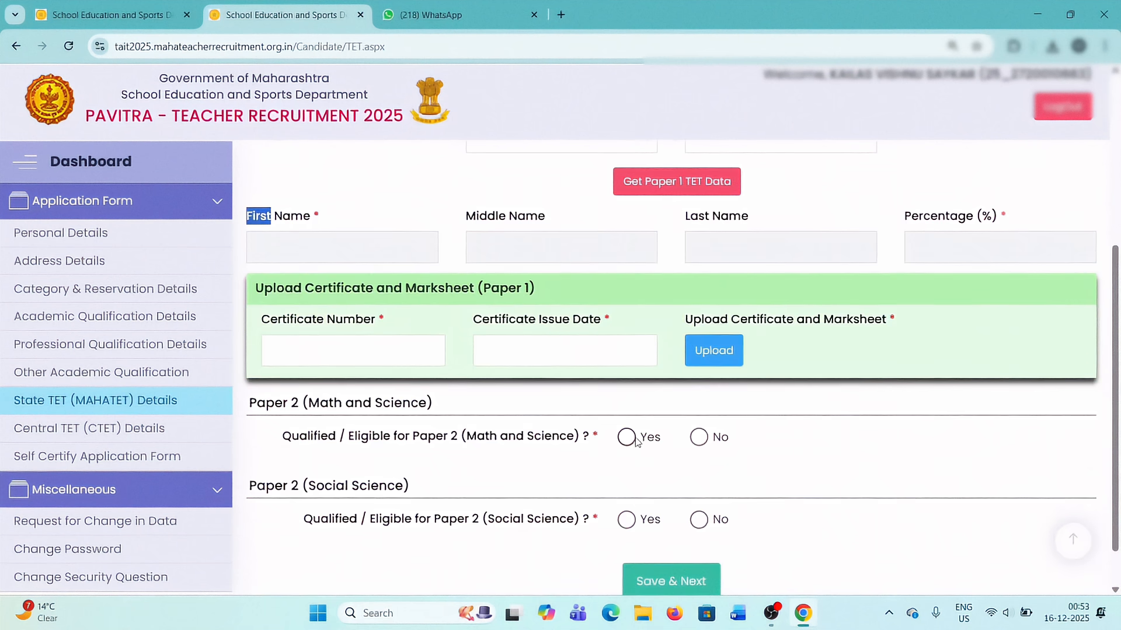
click(627, 437)
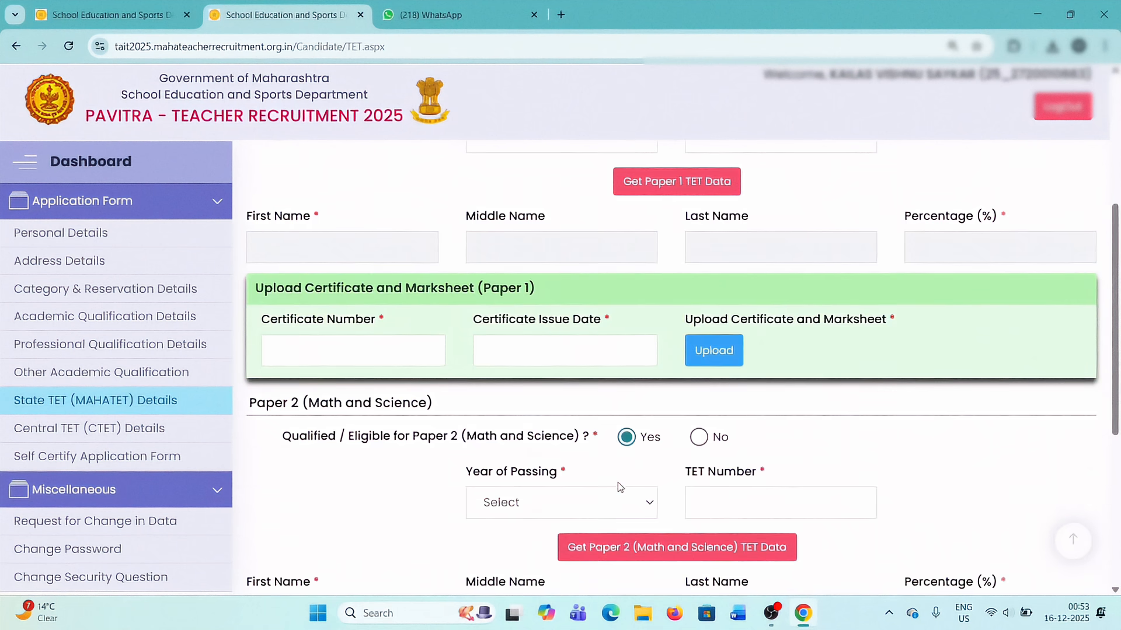
scroll(584, 461, down, 2)
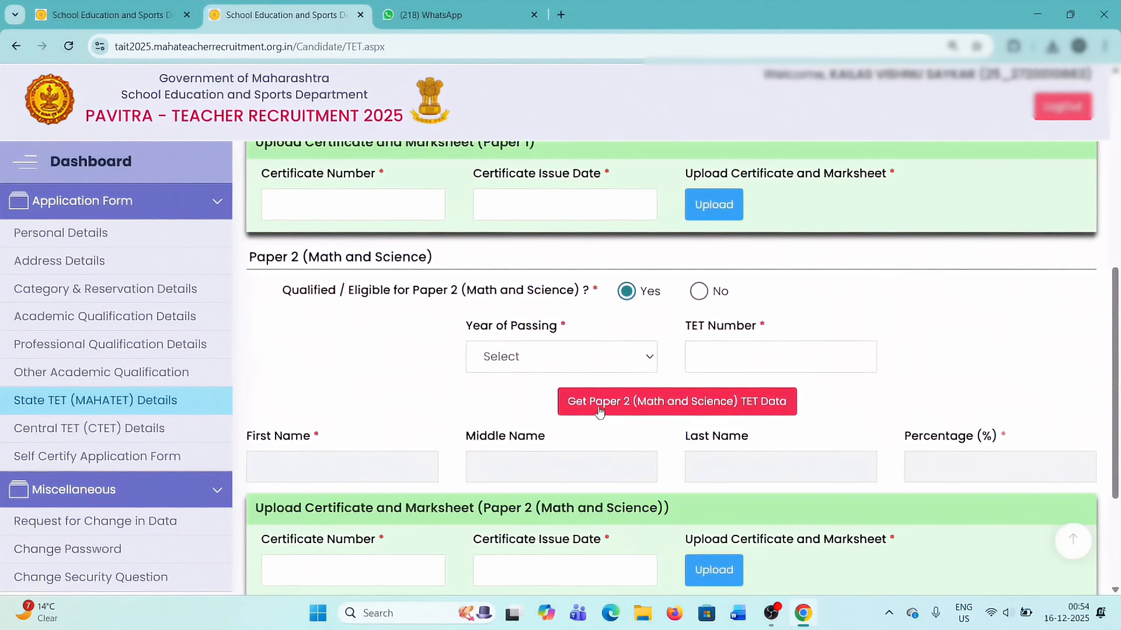
click(598, 355)
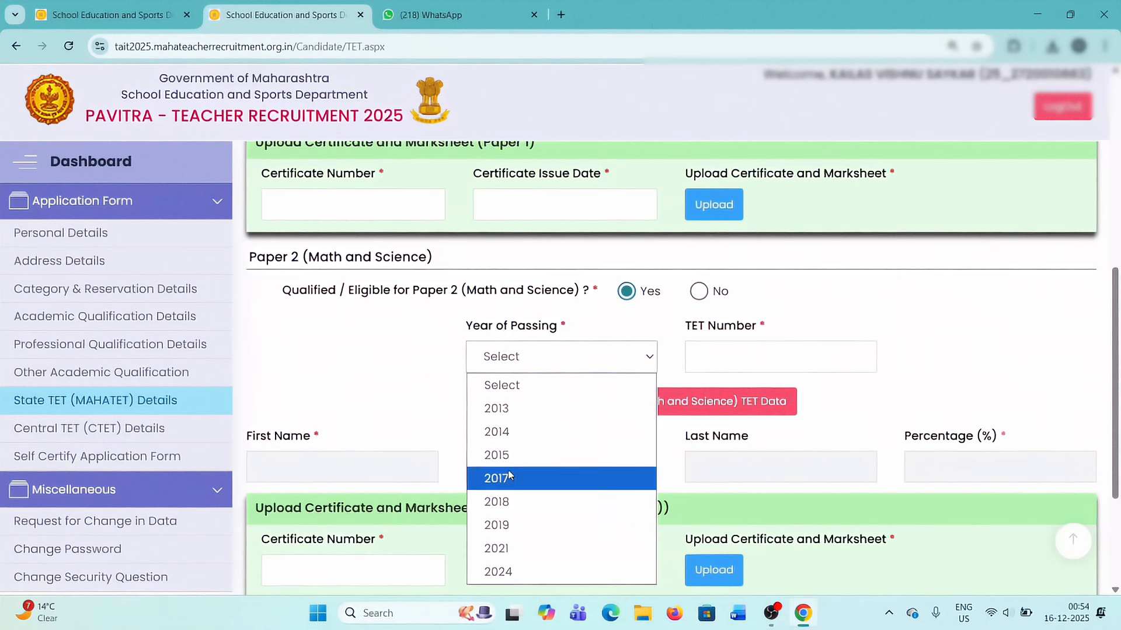
click(502, 455)
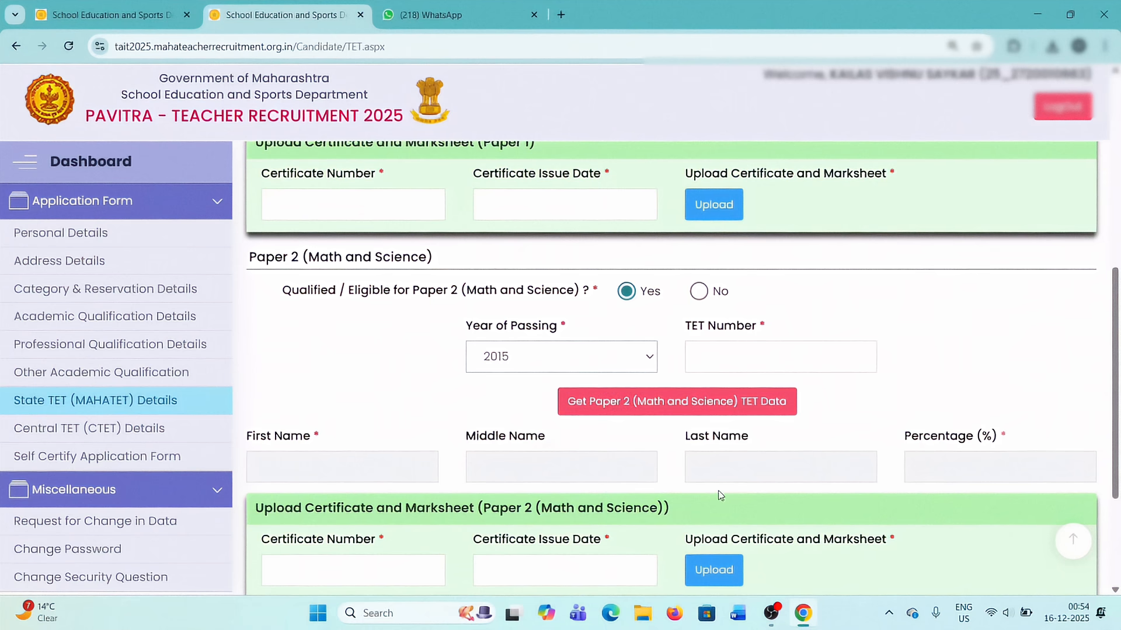
scroll(720, 495, down, 2)
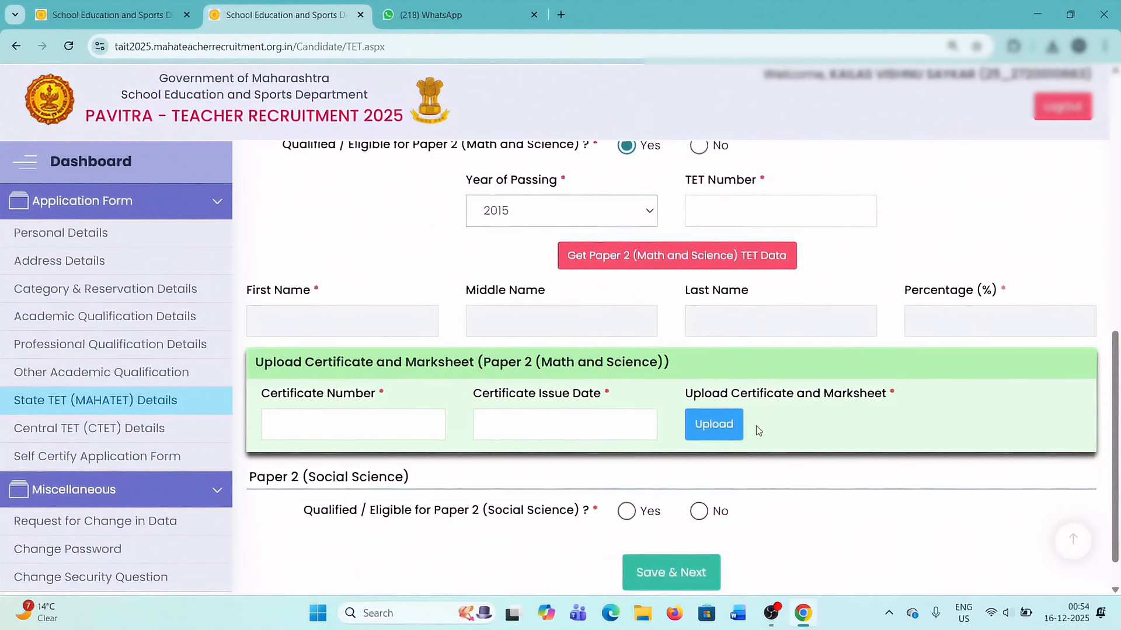
Mark the candidate as not qualified for State TET and save to continue to the Central TET section.
scroll(758, 431, up, 10)
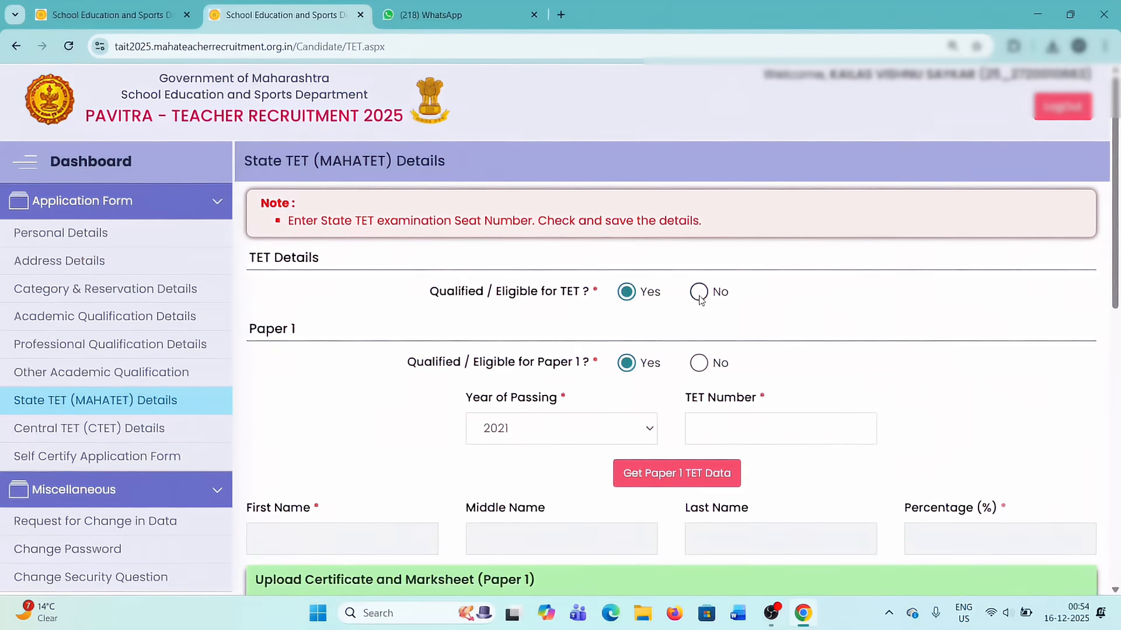
click(700, 293)
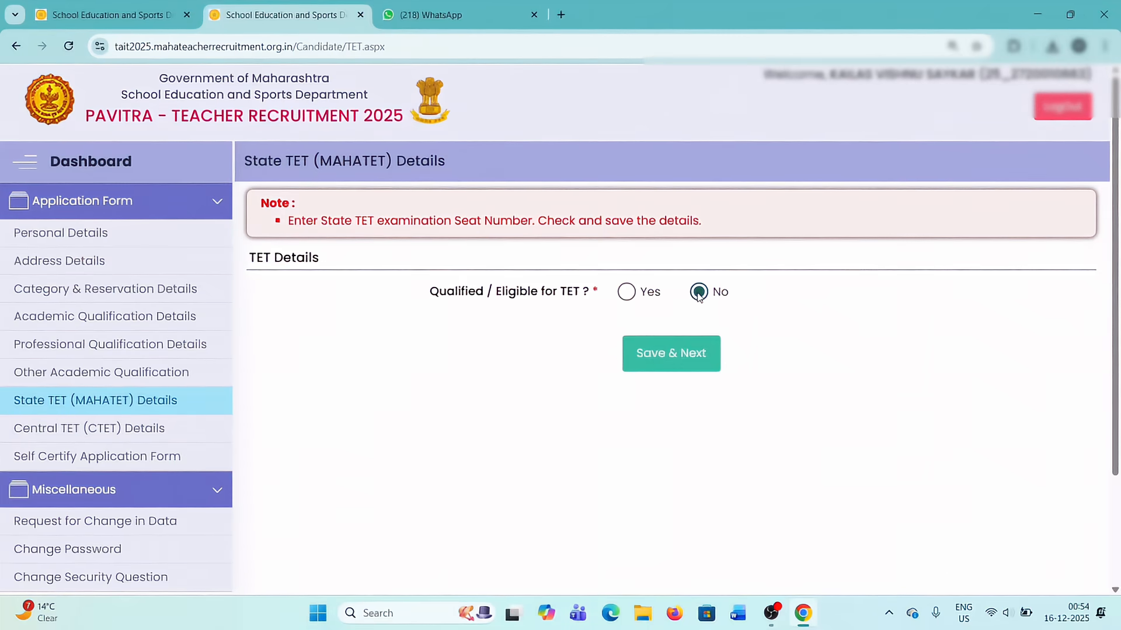
click(673, 358)
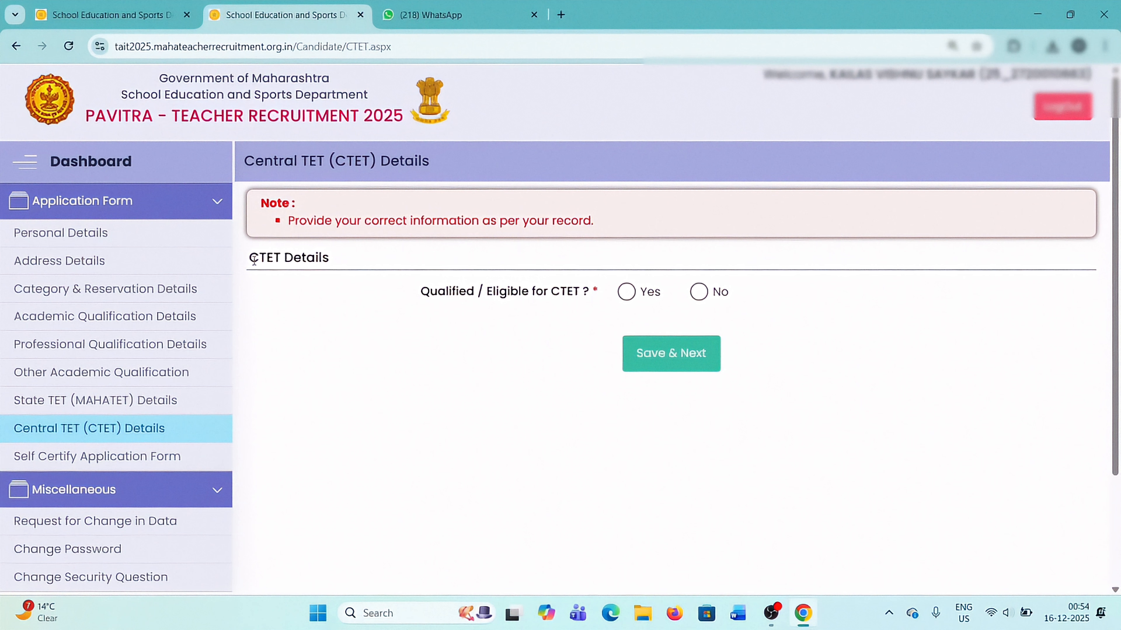
Declare the candidate qualified for CTET and for Paper 1, and go over the Paper 1 fields and certificate upload area.
click(627, 293)
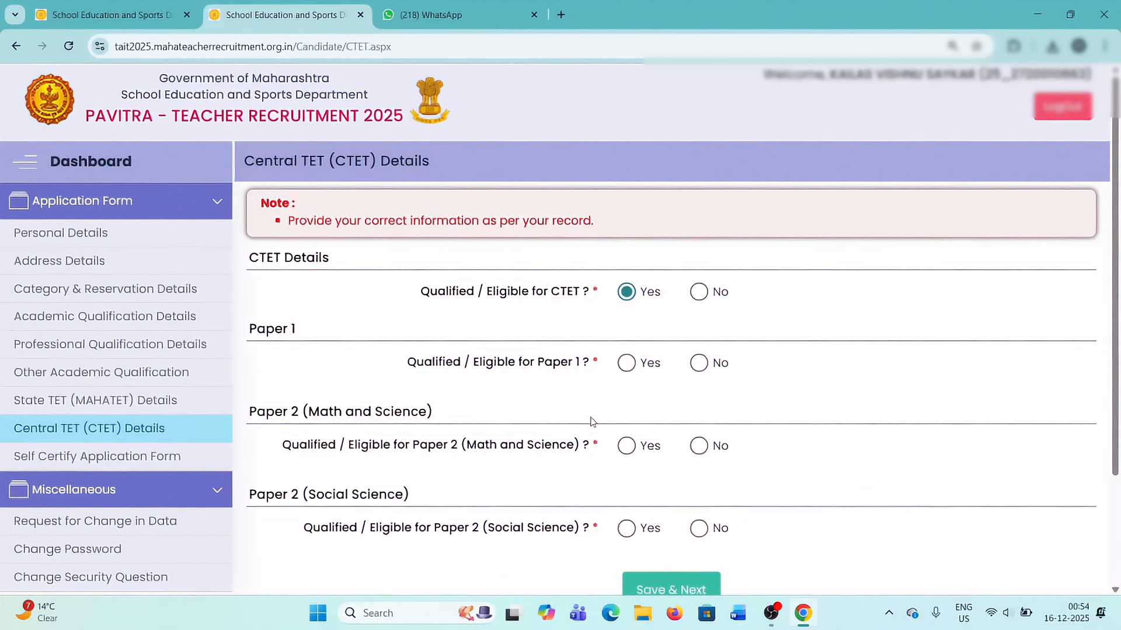
click(626, 363)
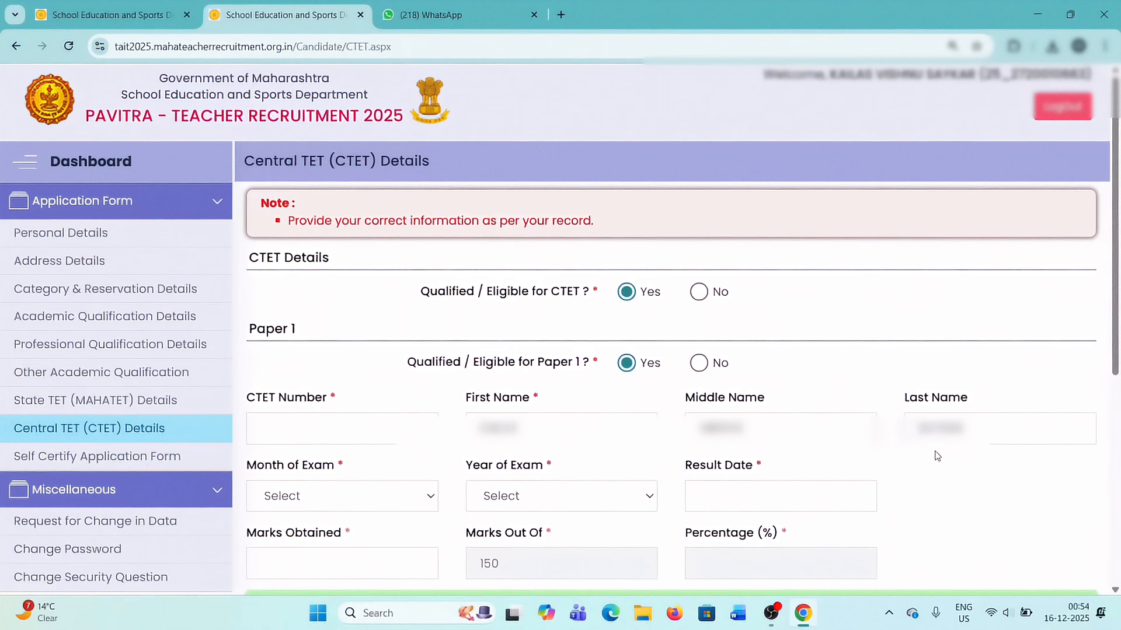
scroll(385, 496, down, 1)
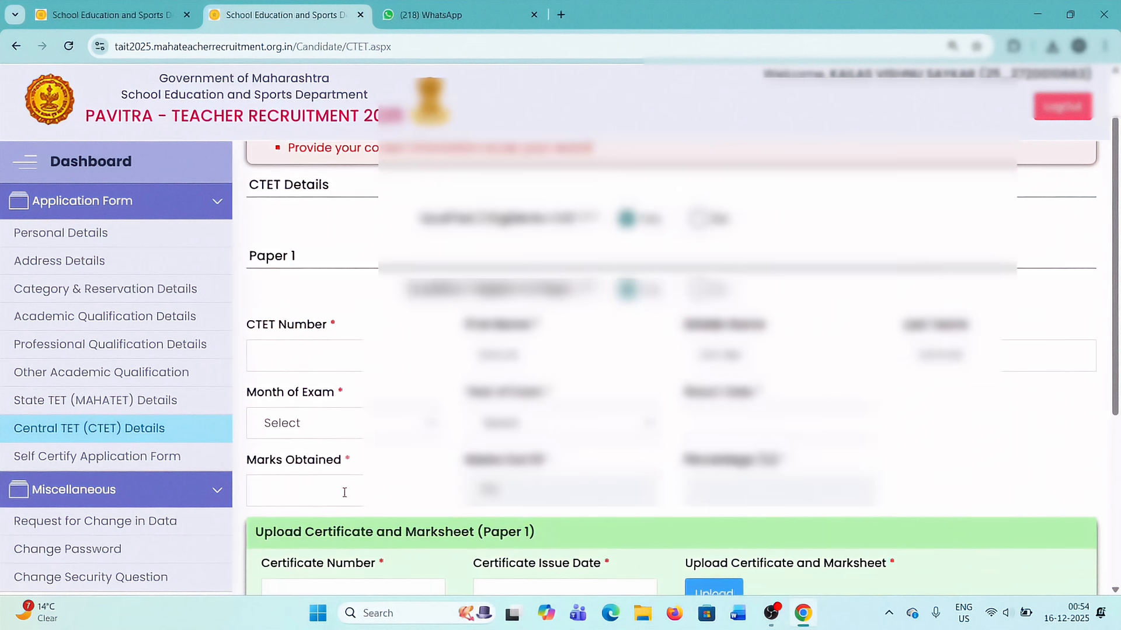
scroll(350, 490, down, 1)
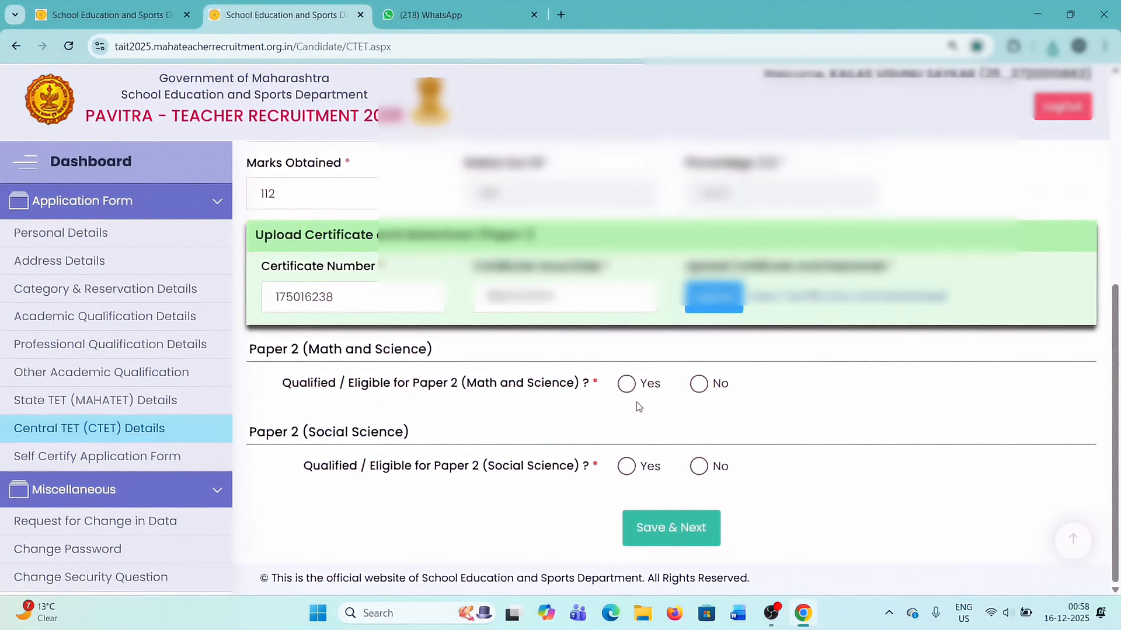
scroll(635, 401, up, 10)
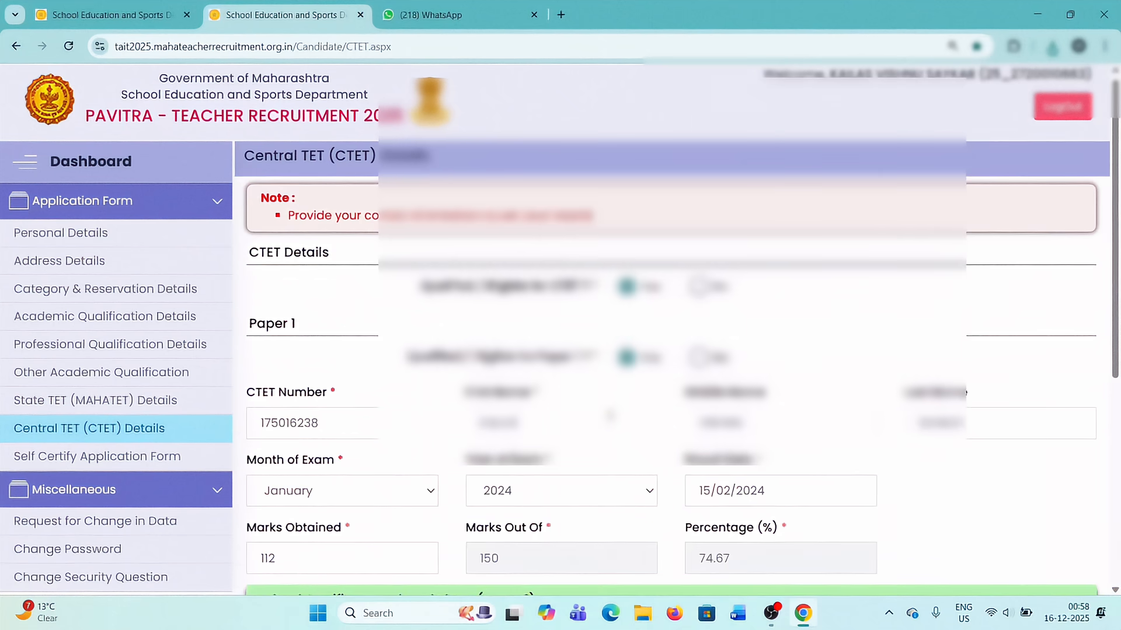
Set the CTET Paper 1 exam month to January and year to 2024, and check the CTET number and marks obtained.
double_click(317, 423)
key(ctrl+c)
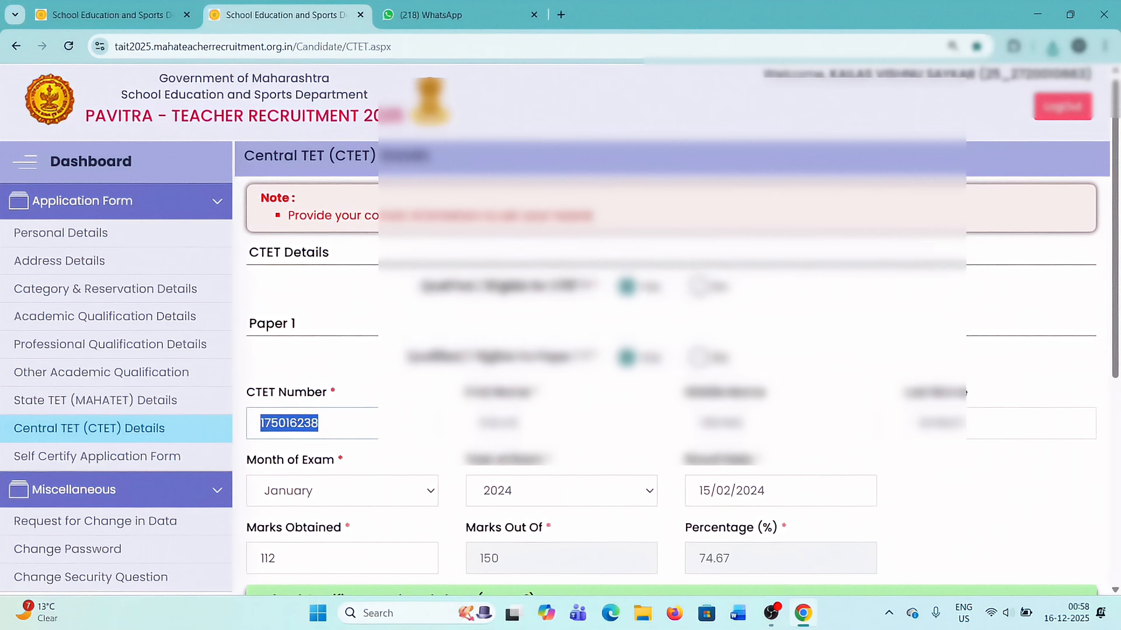
click(352, 493)
click(297, 208)
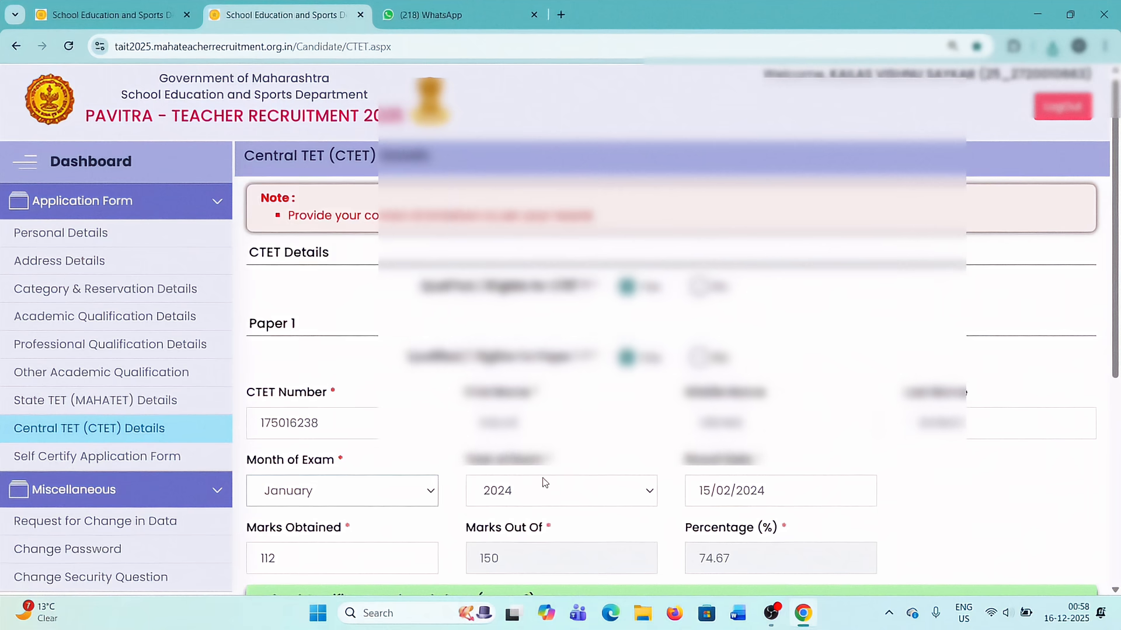
click(555, 495)
click(524, 159)
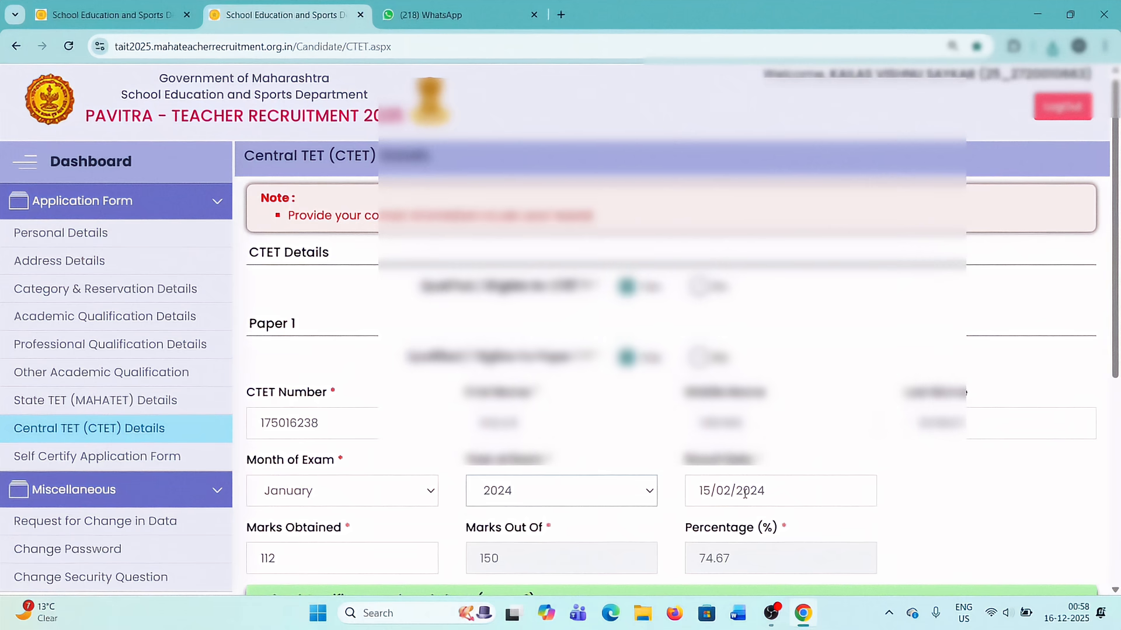
click(998, 510)
scroll(1000, 511, down, 4)
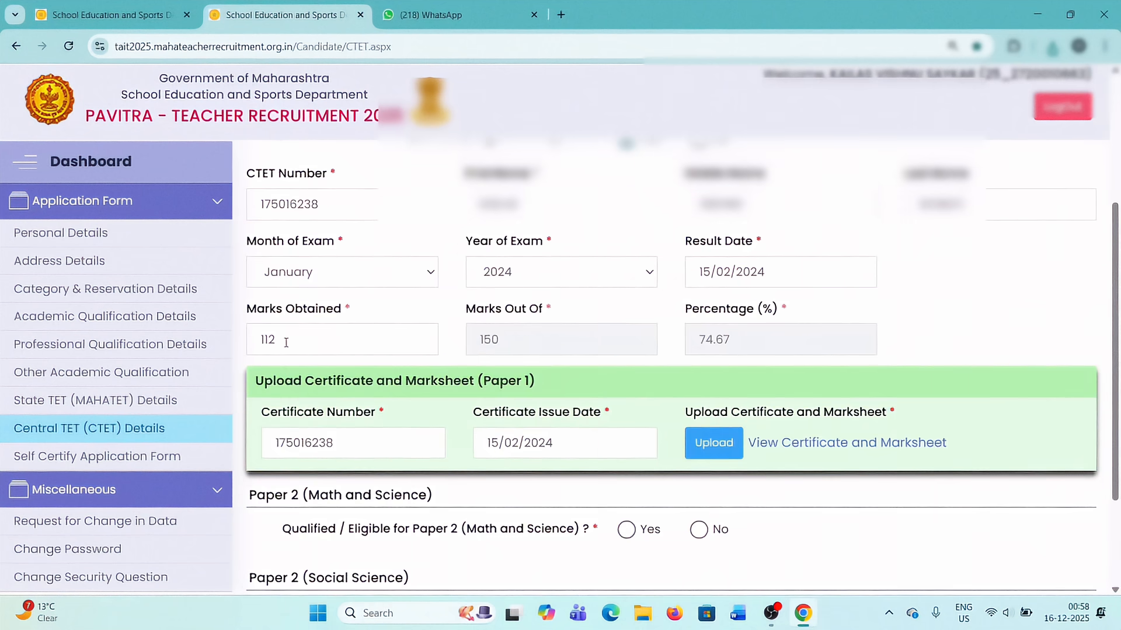
drag(282, 340, 241, 345)
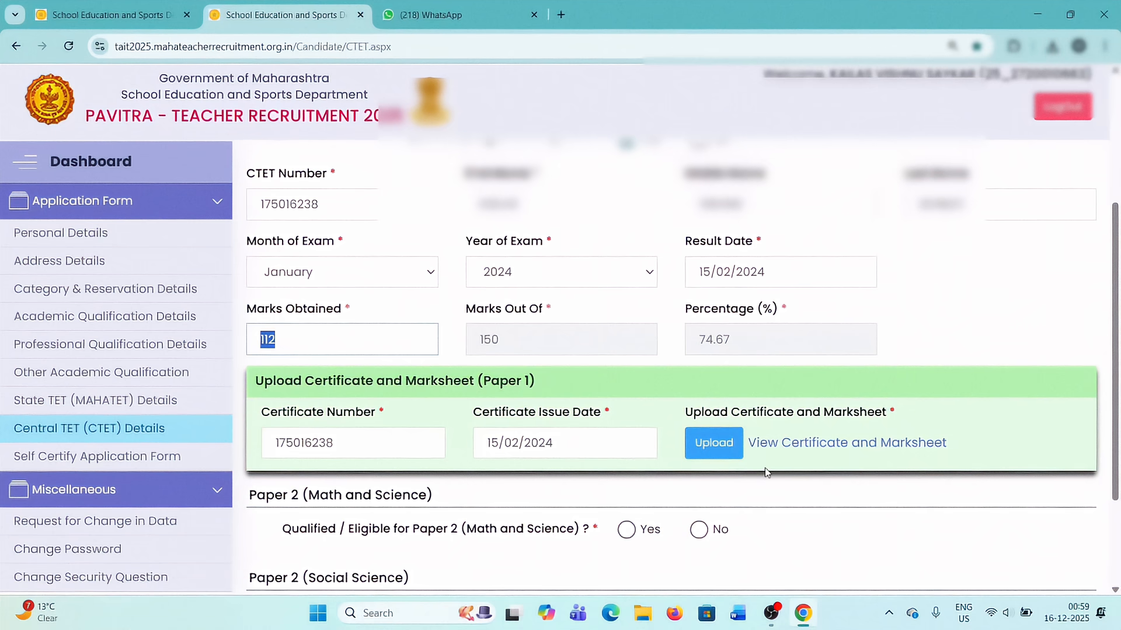
Mark CTET Paper 2 (Math and Science) as not qualified and Paper 2 (Social Science) as qualified.
scroll(767, 471, down, 2)
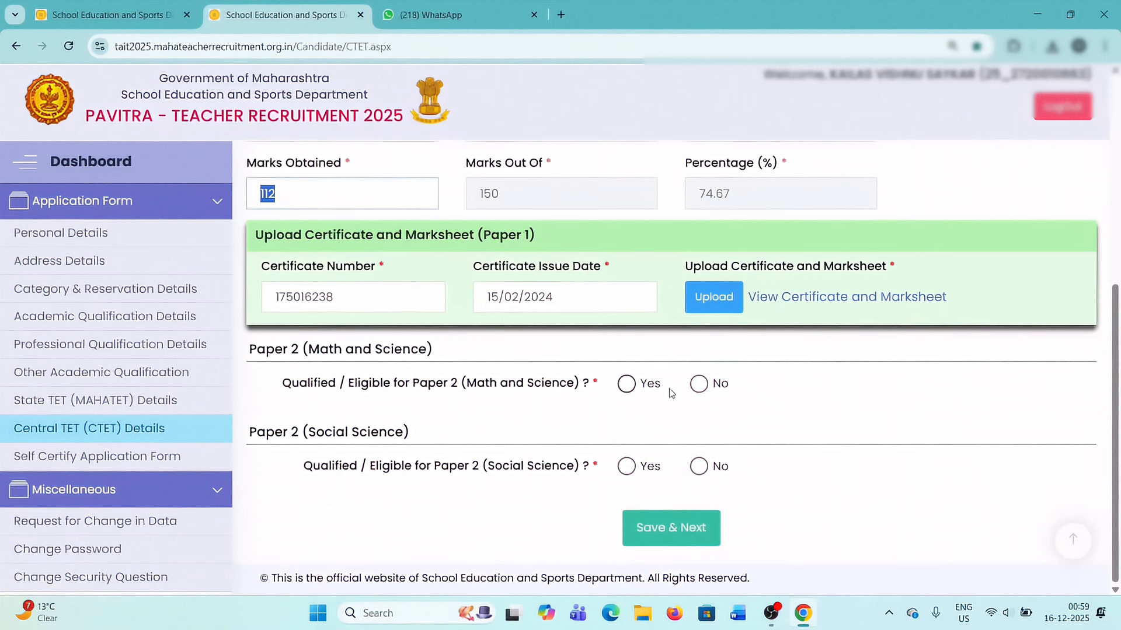
click(699, 384)
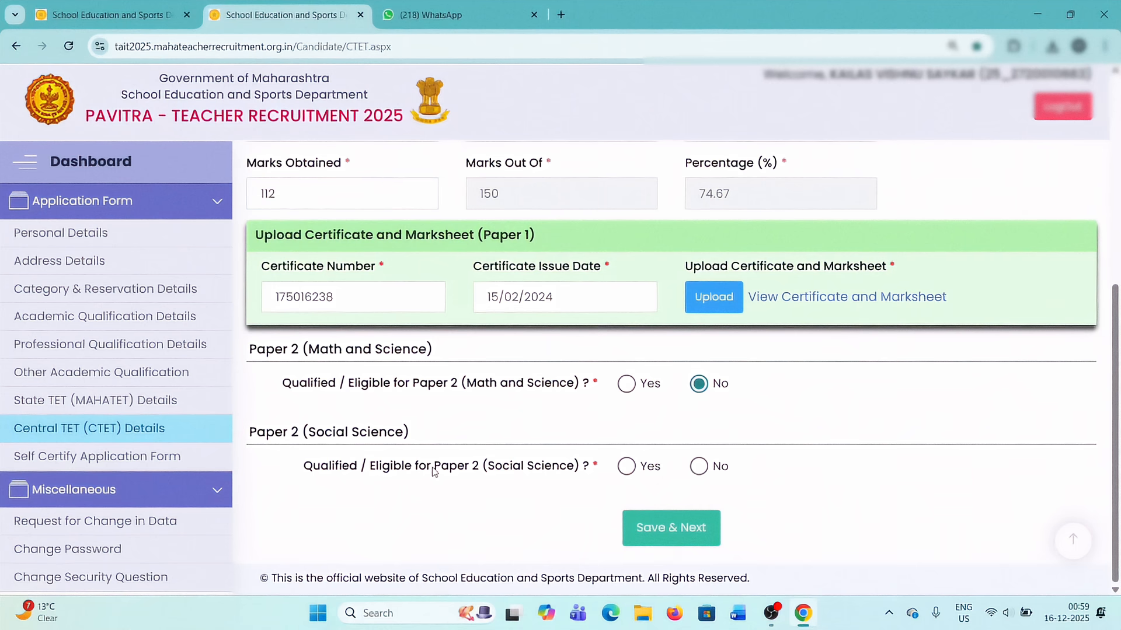
click(627, 466)
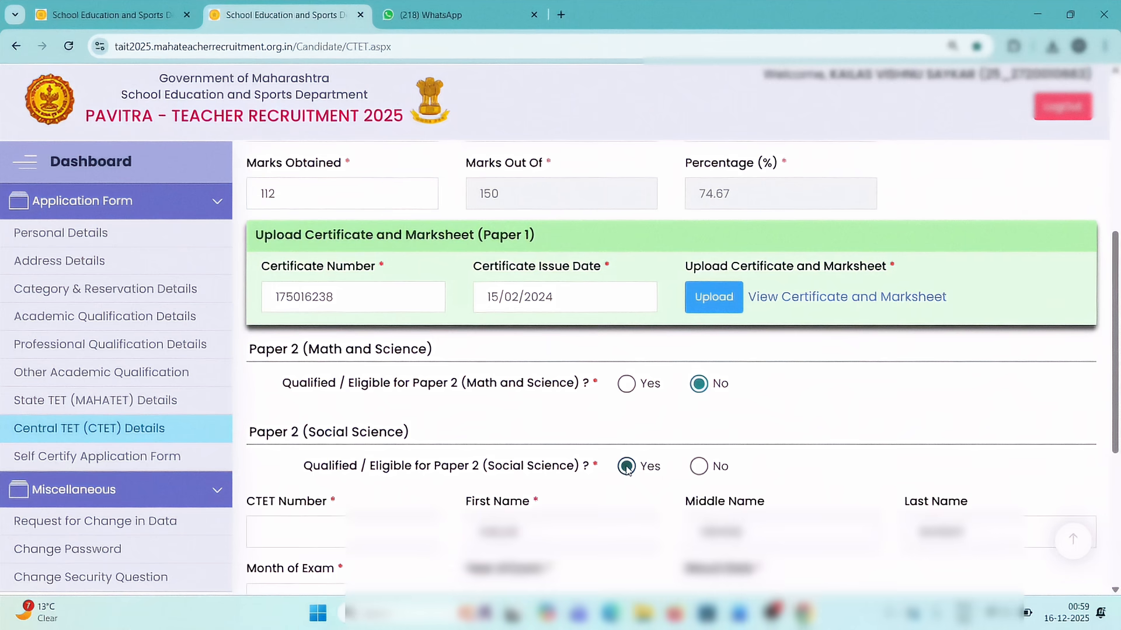
Enter the CTET number for Paper 2 (Social Science) and save the CTET details to continue to self-certification.
scroll(626, 468, down, 4)
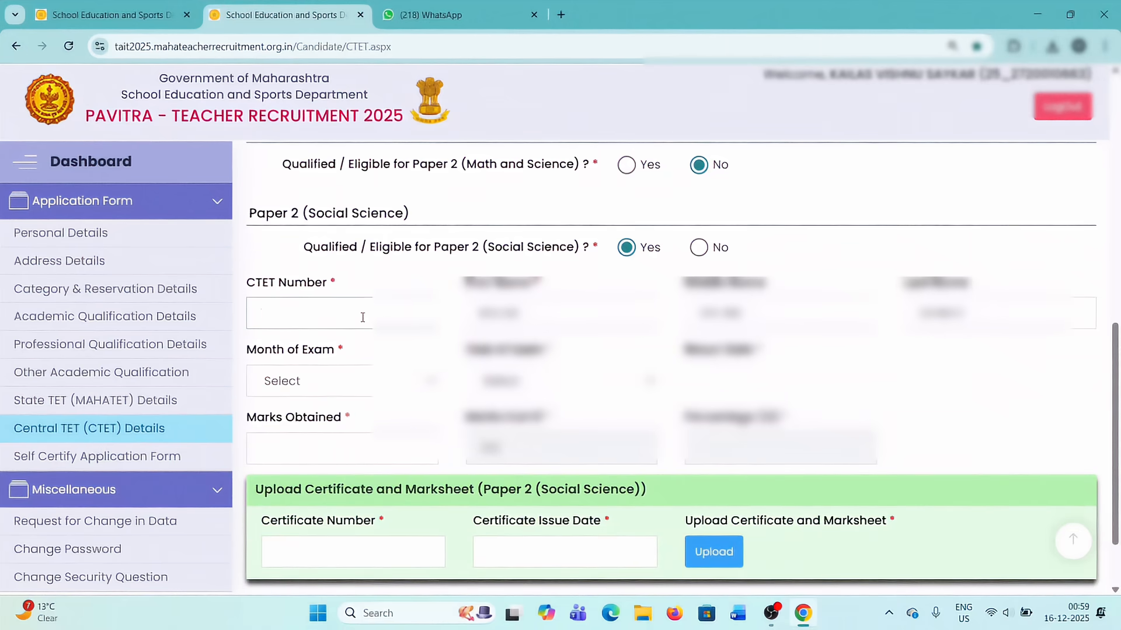
key(ctrl+v)
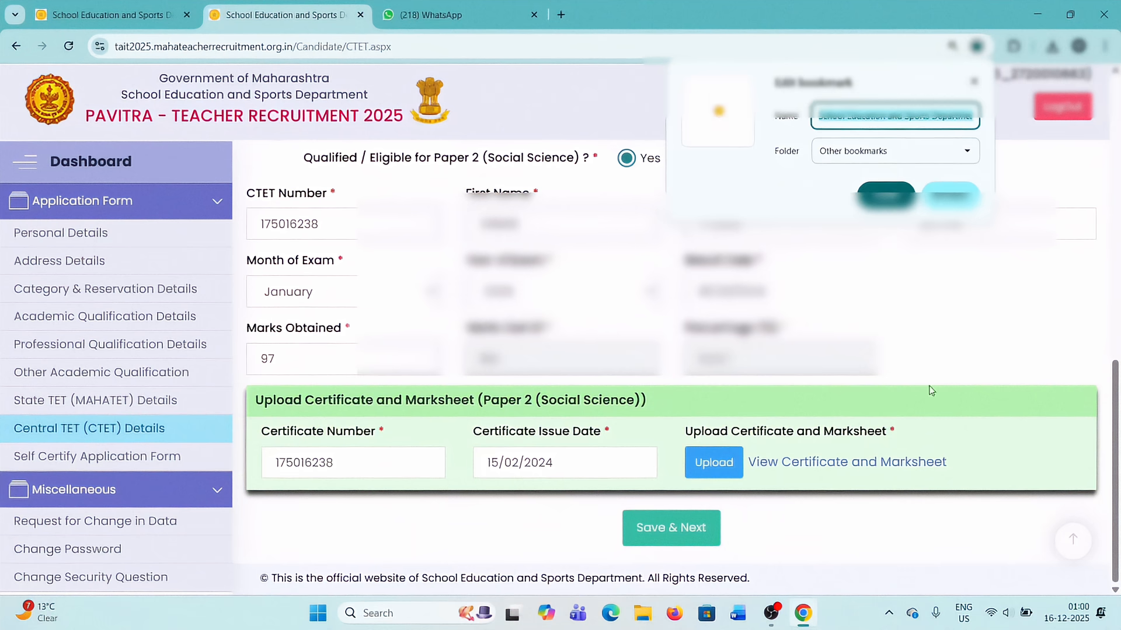
key(Escape)
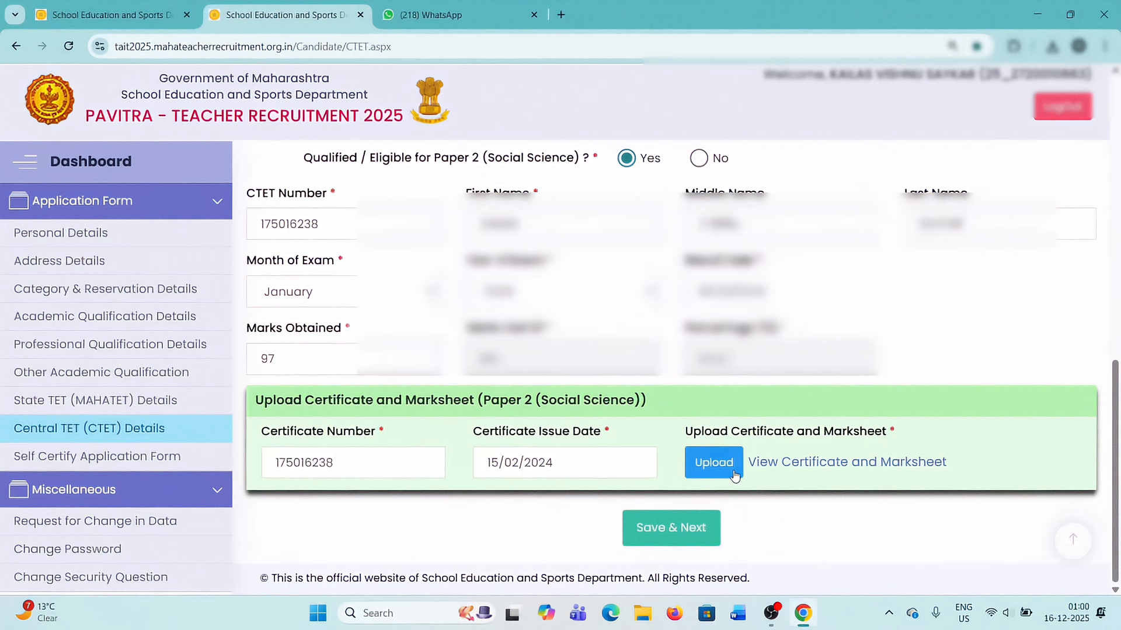
click(680, 528)
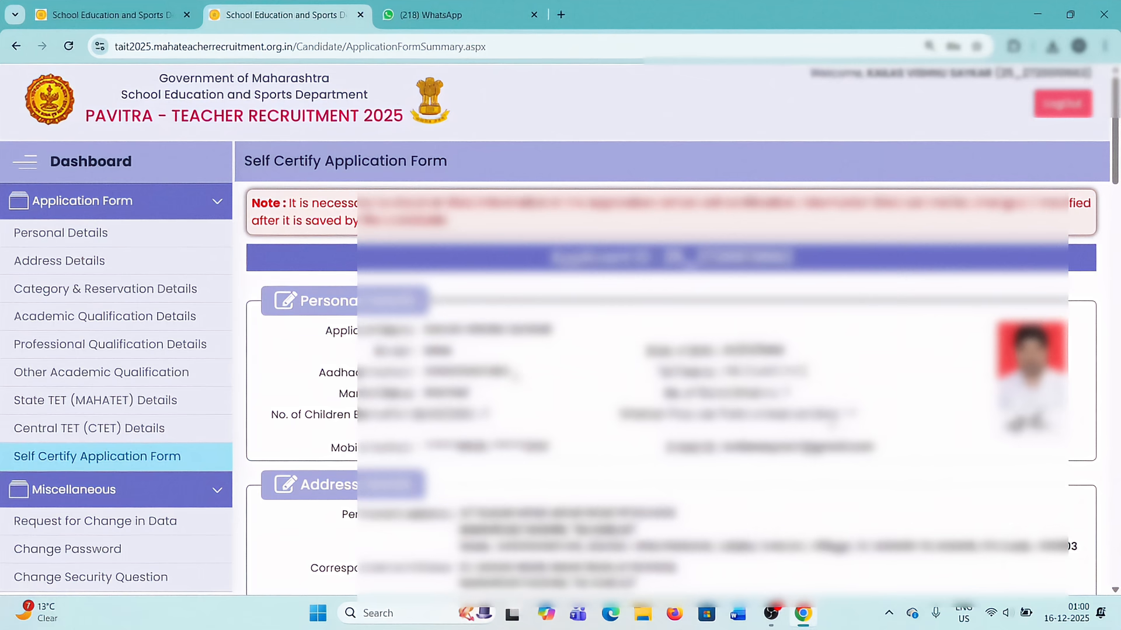
Review the application summary, including qualifications, TET and CTET details, the required documents list and the declaration.
scroll(516, 377, down, 10)
scroll(516, 376, down, 6)
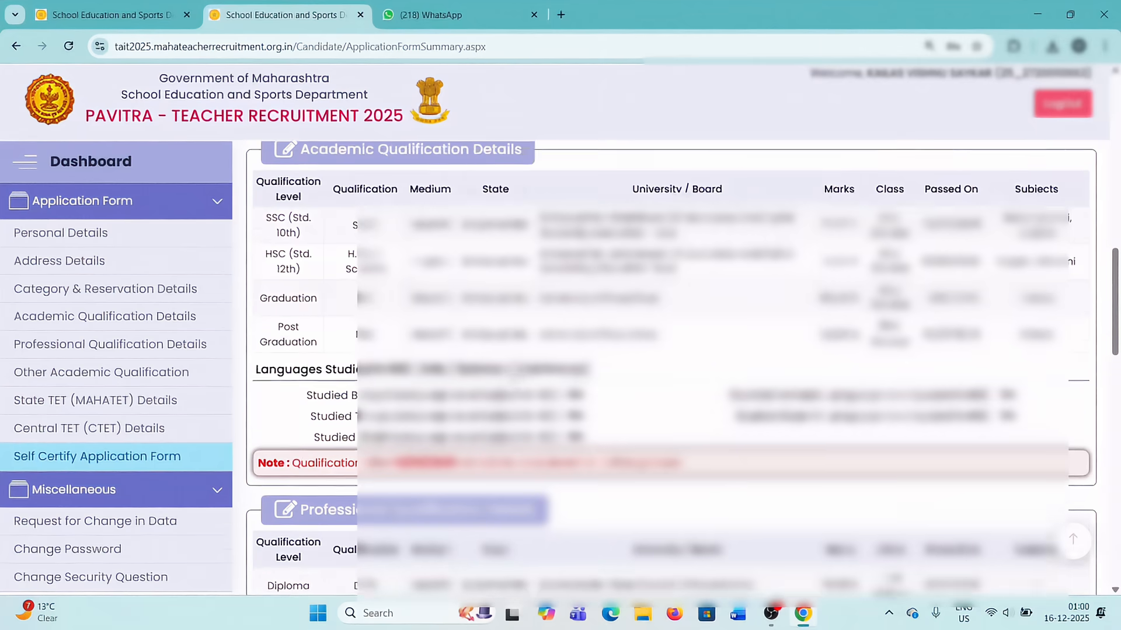
scroll(516, 376, down, 5)
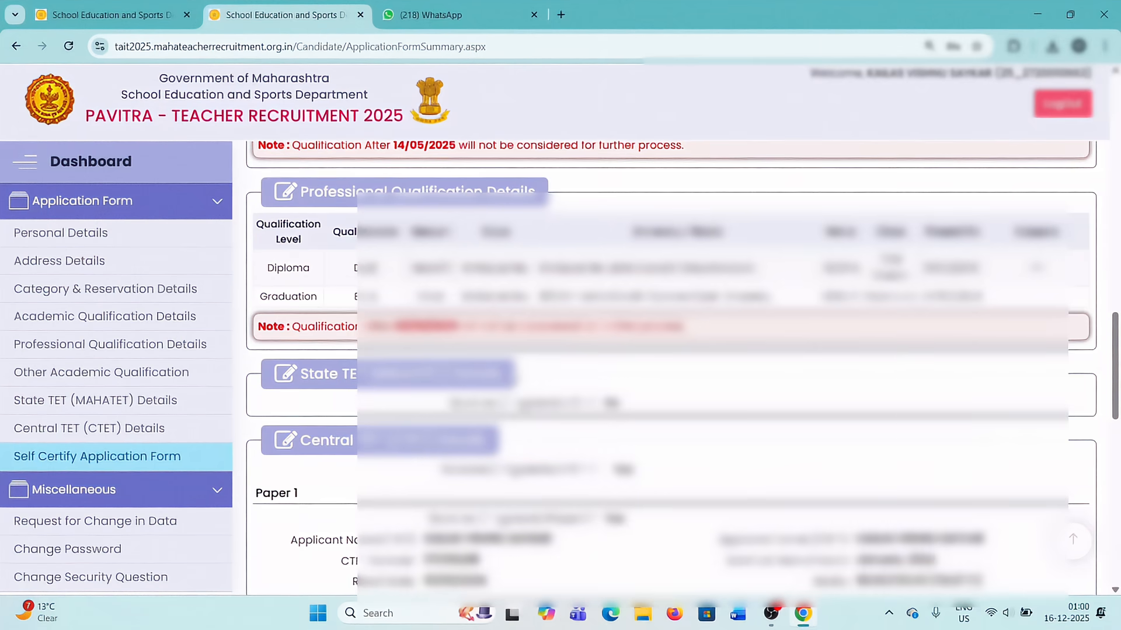
scroll(515, 377, down, 4)
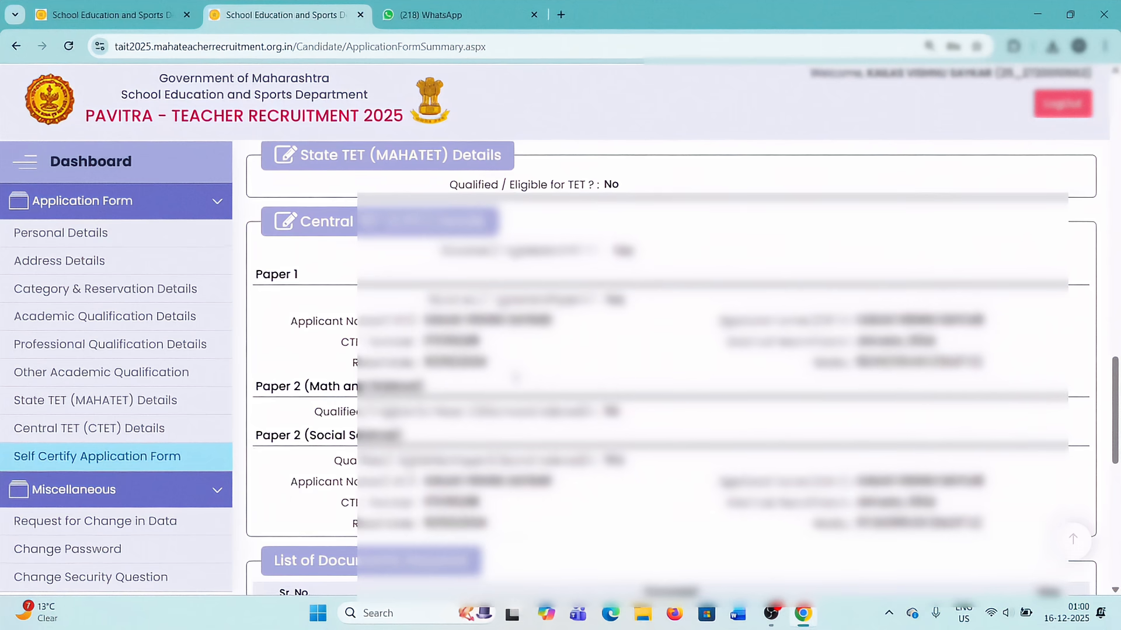
scroll(516, 377, down, 8)
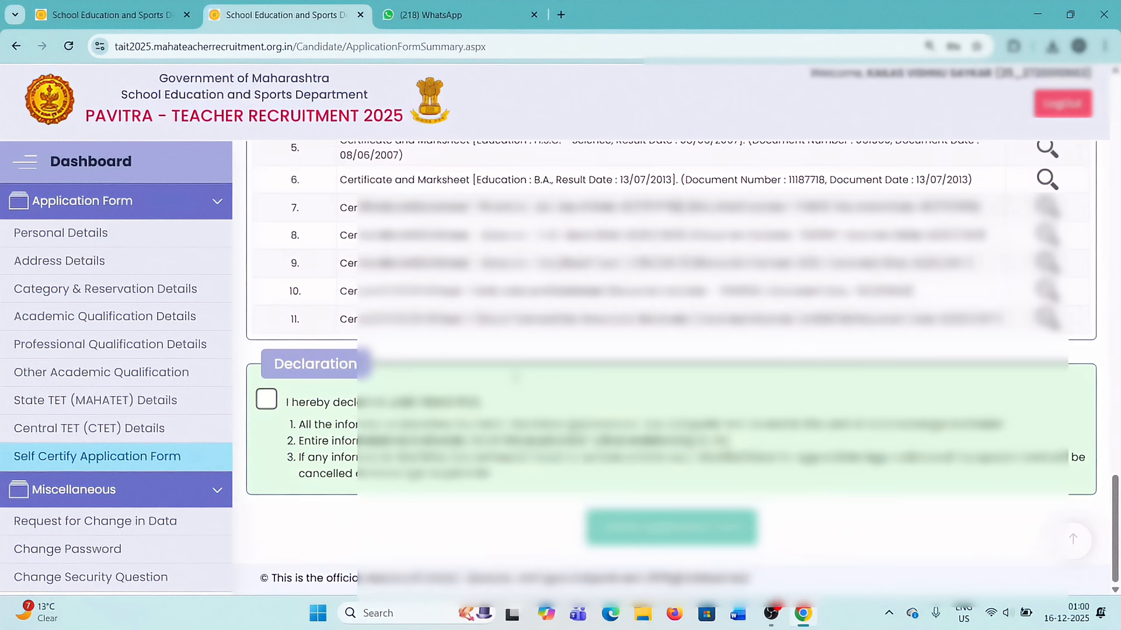
scroll(516, 377, up, 6)
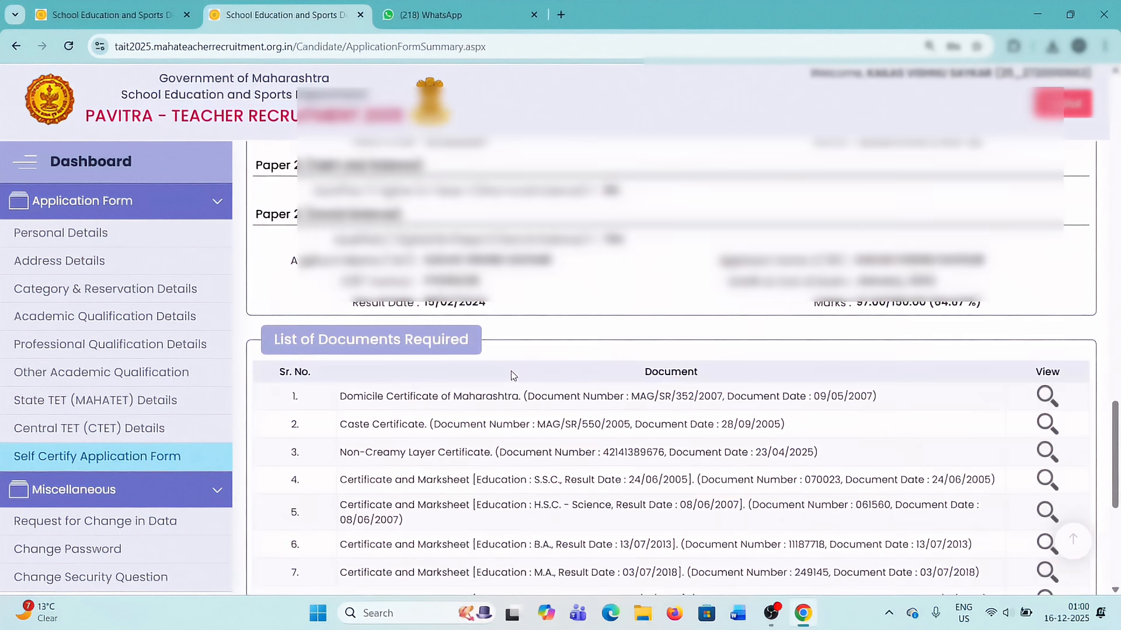
scroll(513, 375, down, 4)
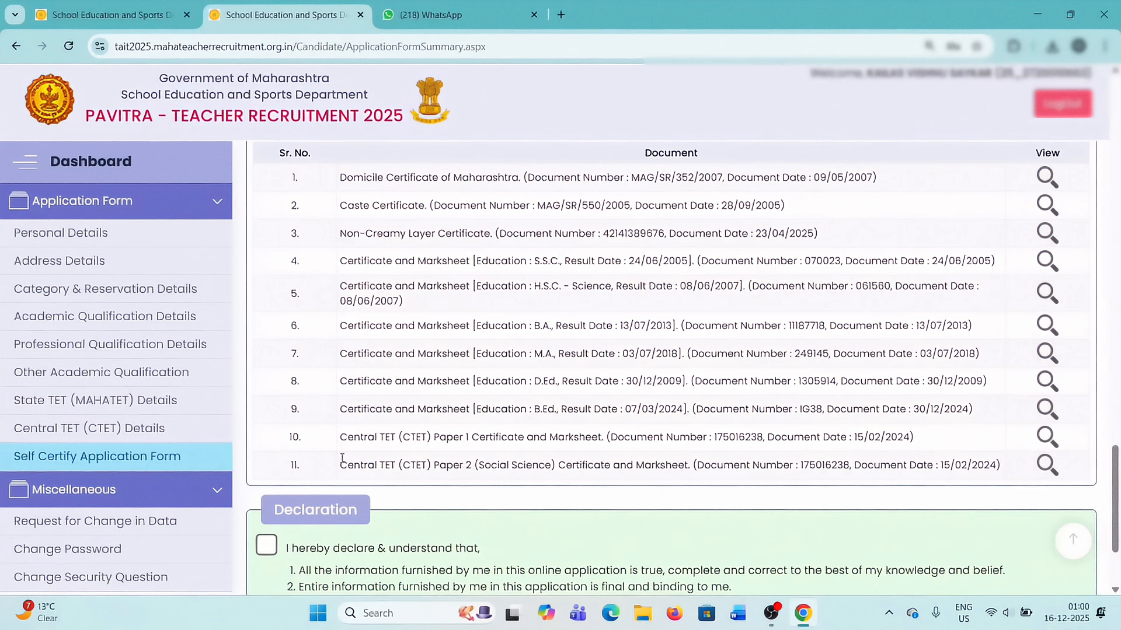
scroll(507, 385, down, 3)
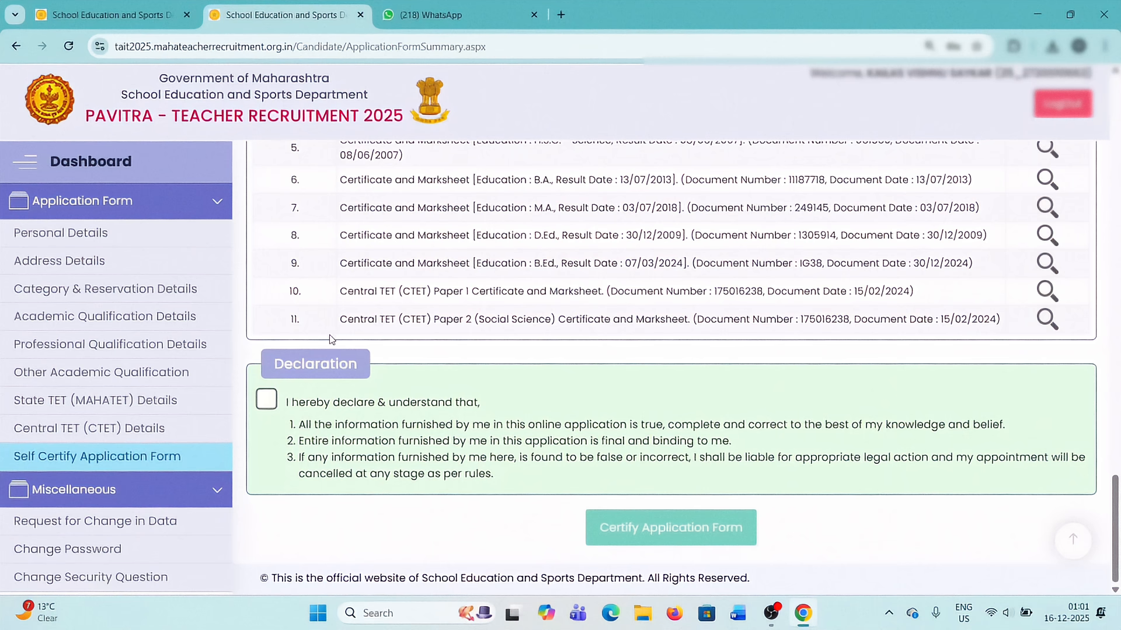
Accept the declaration and start certifying the application form, but decline the final certification confirmation.
click(268, 402)
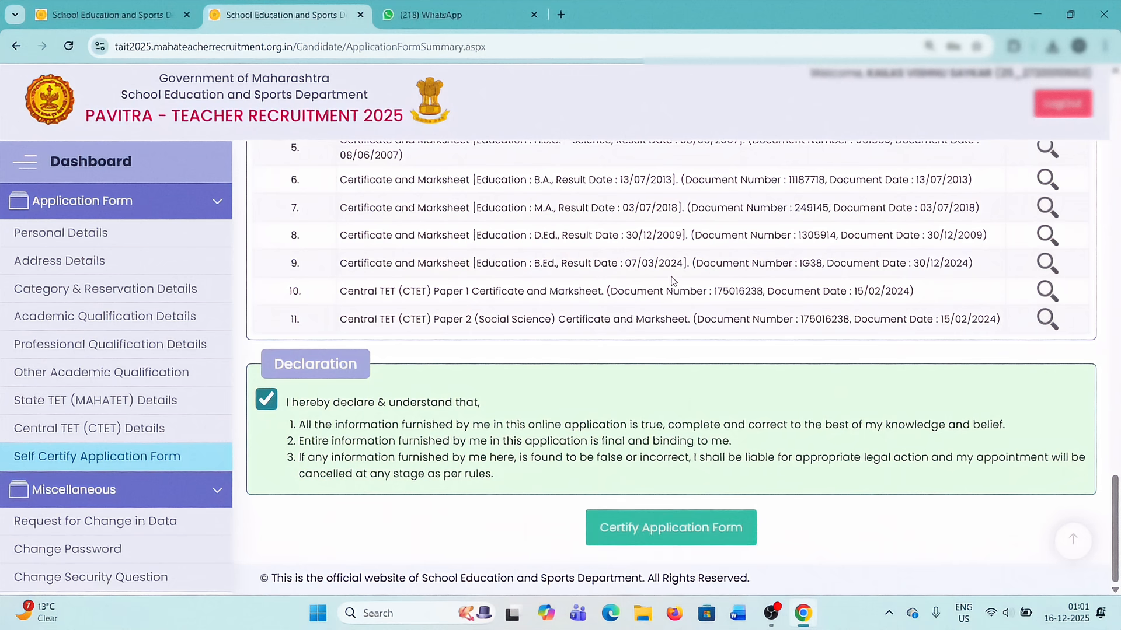
click(648, 541)
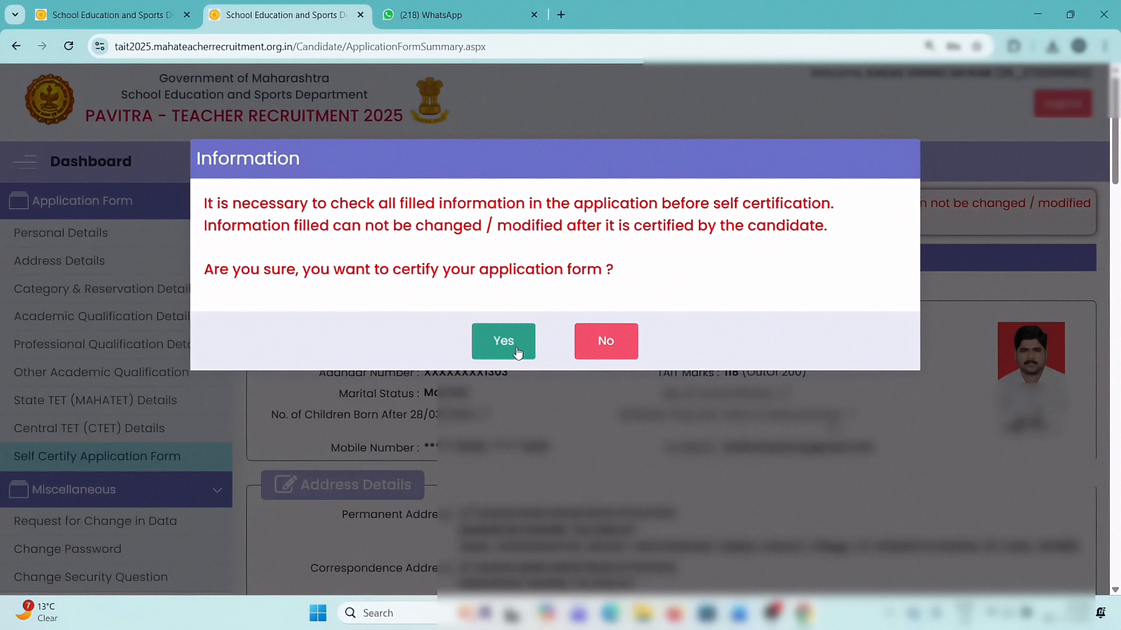
click(605, 343)
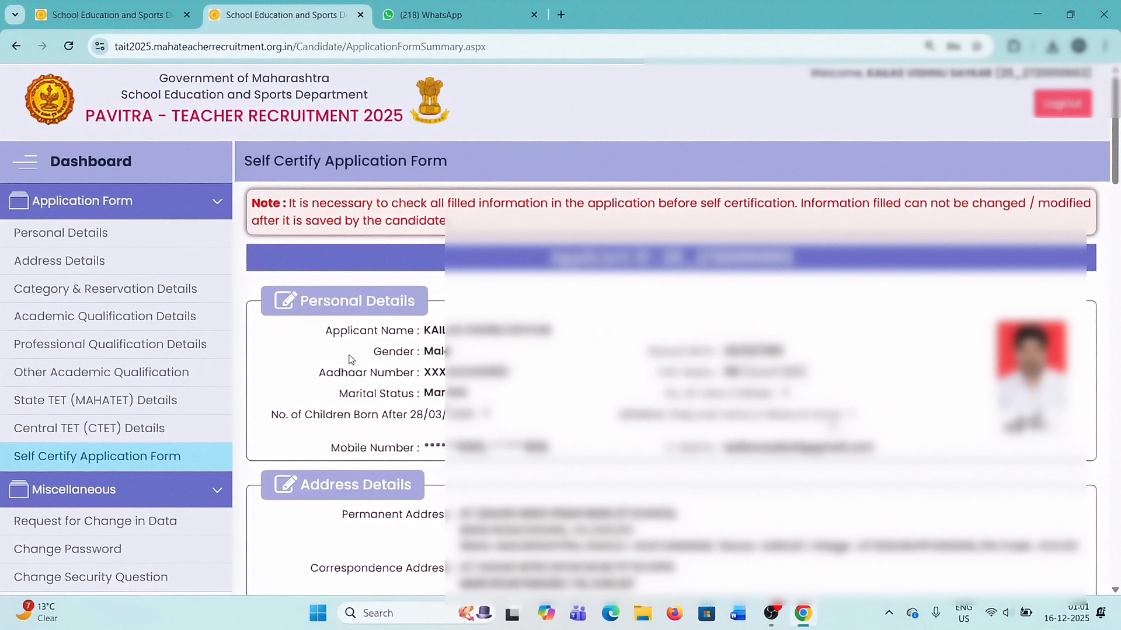